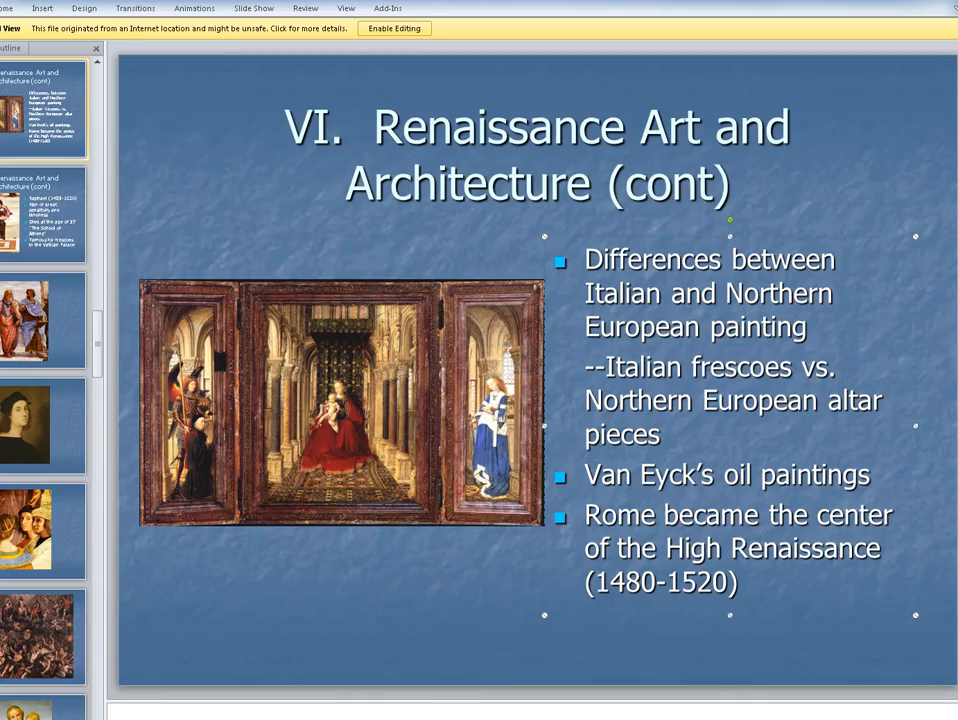
Step: Look through the Renaissance slides of the presentation and examine its file H113I.PPT on Removable Disk (F:)
click(43, 530)
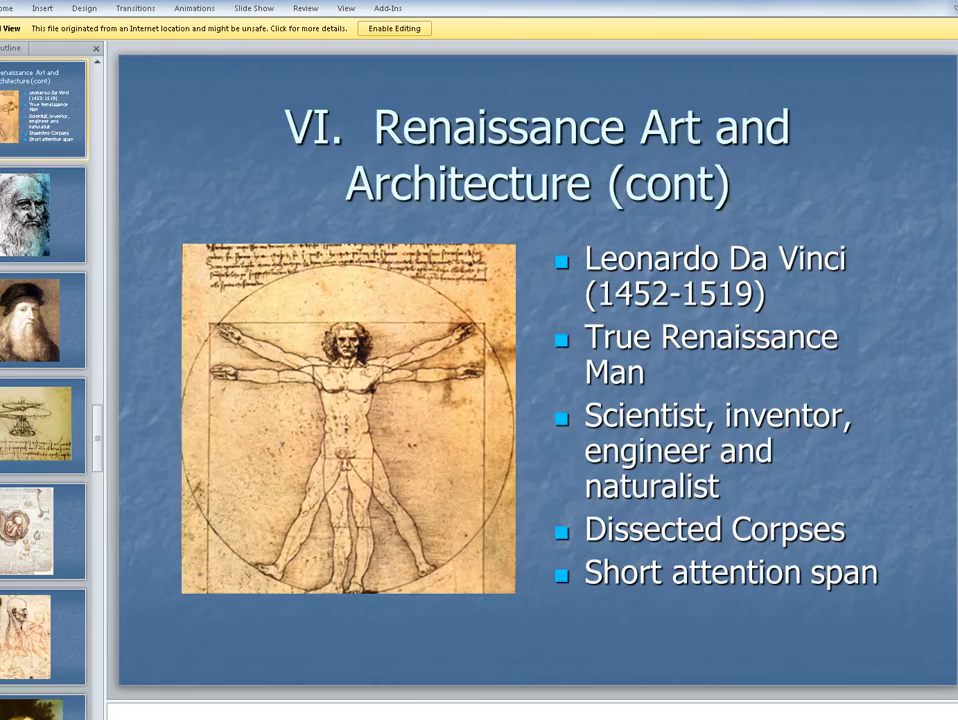
key(Up)
key(Up)
key(Up)
key(Up)
key(Up)
key(Up)
key(Up)
key(Up)
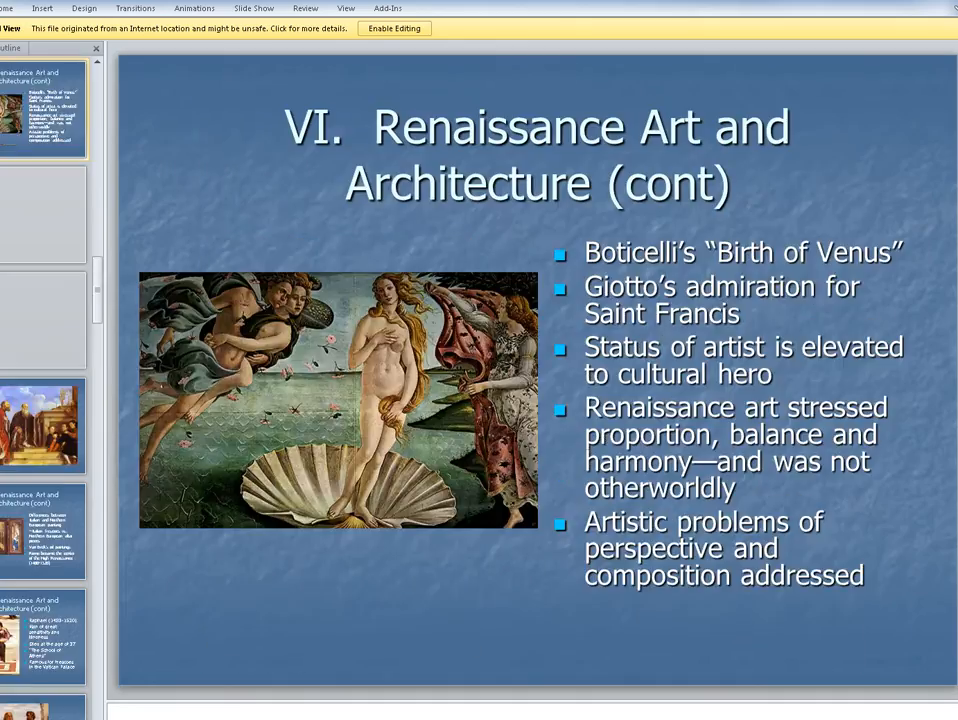
key(Up)
key(Up)
key(Up)
key(Up)
key(Up)
key(Up)
key(Up)
key(Up)
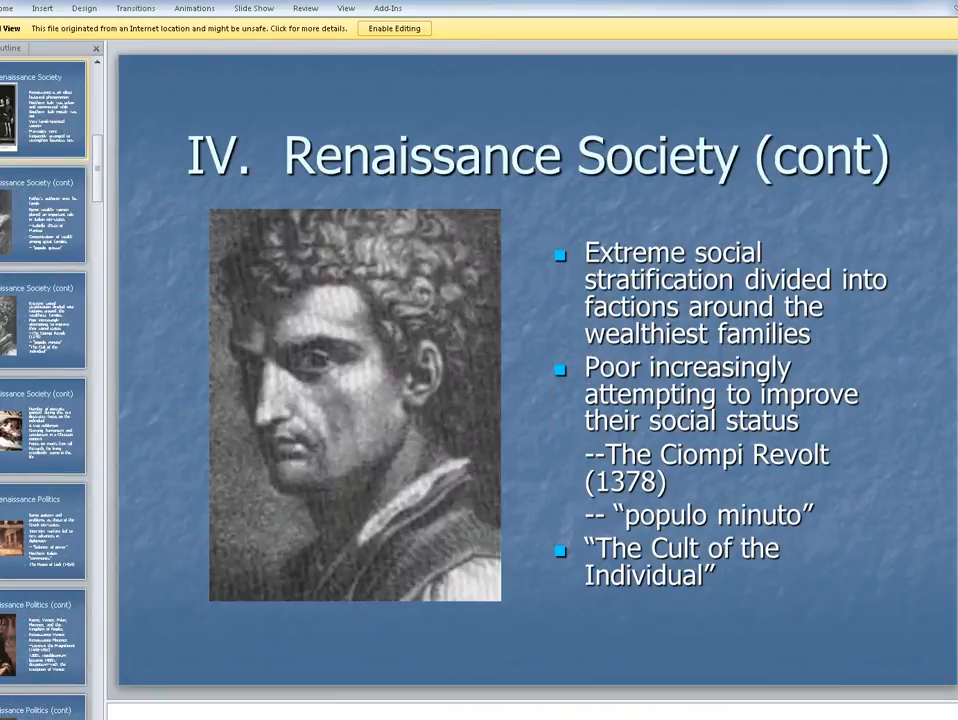
click(43, 530)
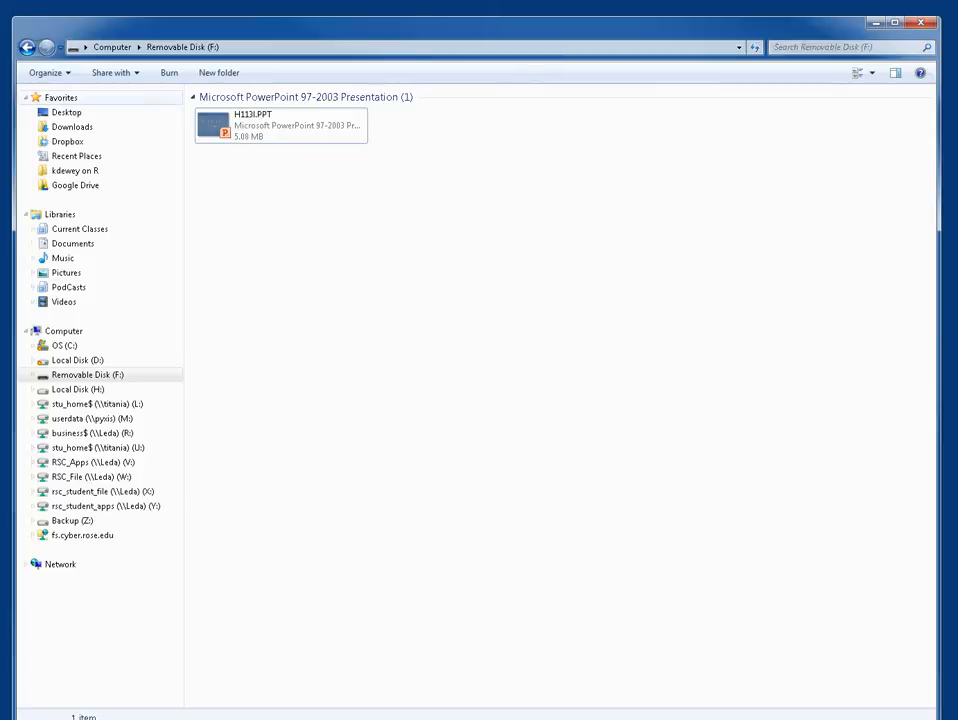
Step: Switch to EnCase and create a case named Demo from the #1 Basic template, allowing backup and primary evidence cache on the same drive
click(27, 47)
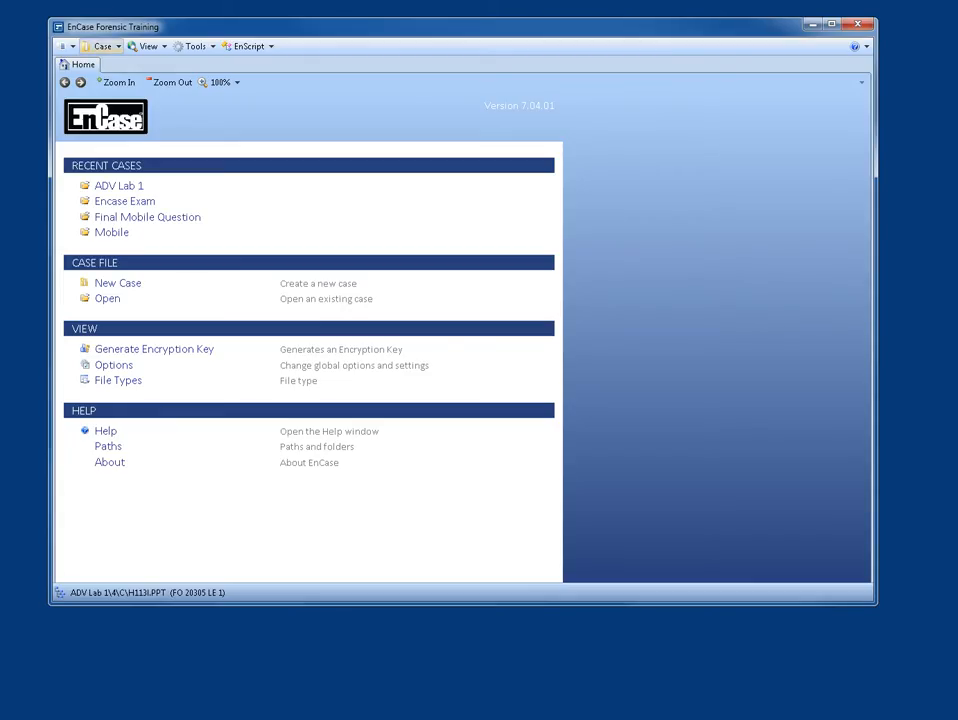
click(101, 46)
click(118, 100)
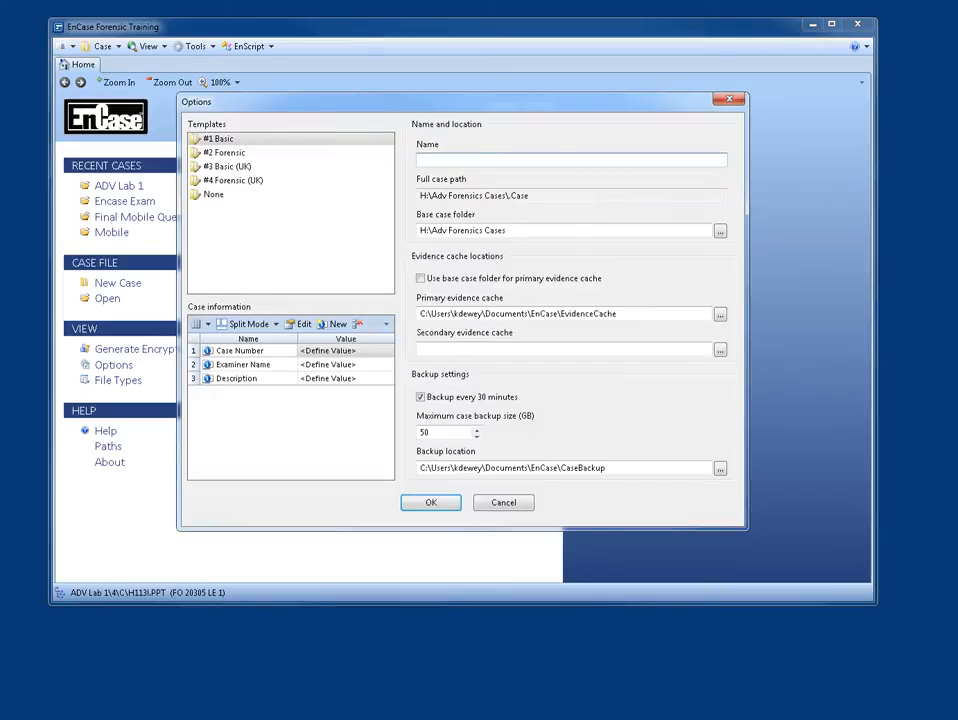
text(Demop=)
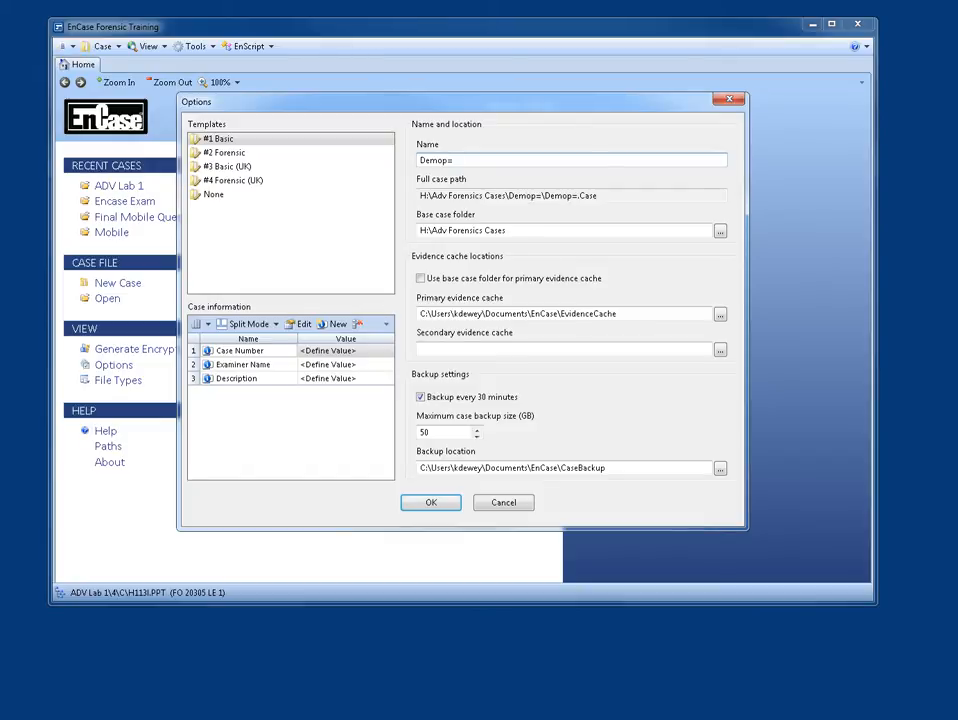
key(BackSpace)
key(BackSpace)
key(Return)
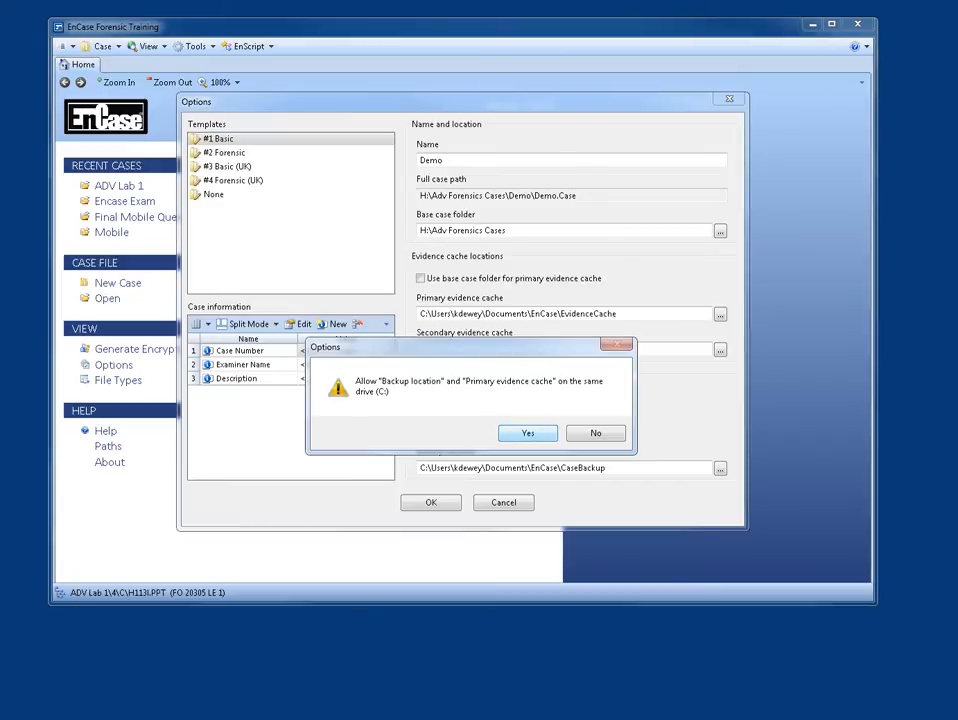
key(Return)
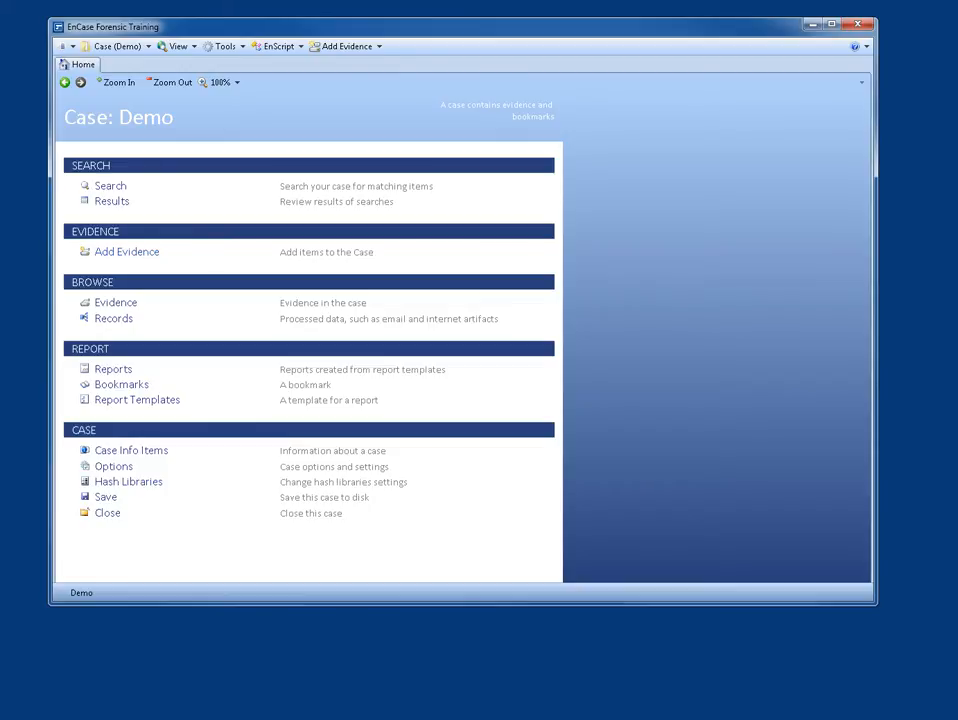
Step: Start adding a local device to the case with DCO removal disabled and proceed to the device list
click(346, 47)
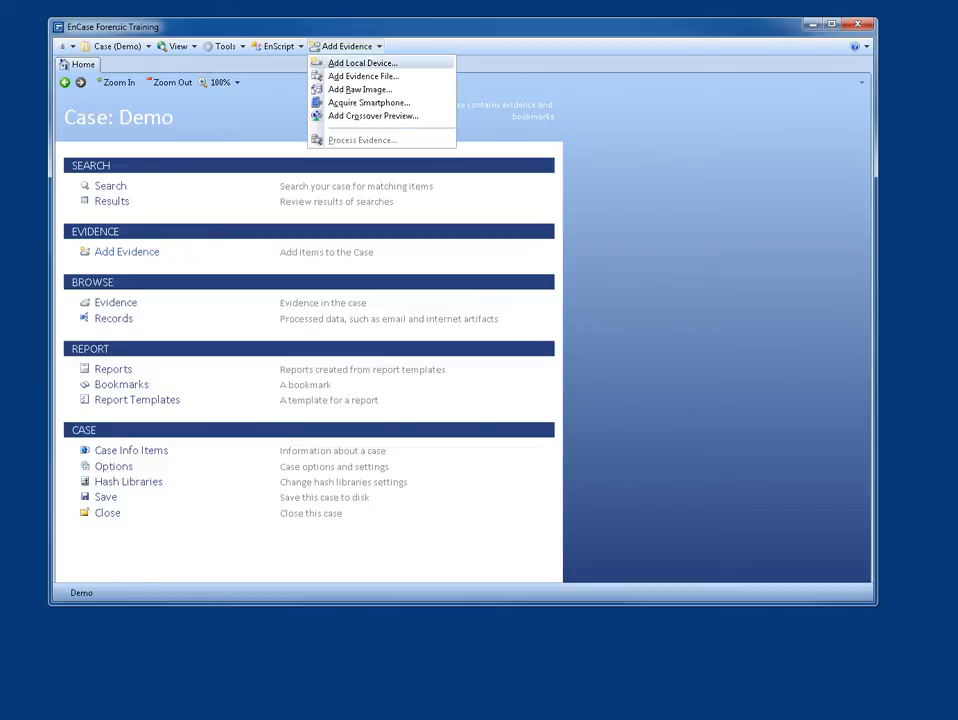
click(362, 63)
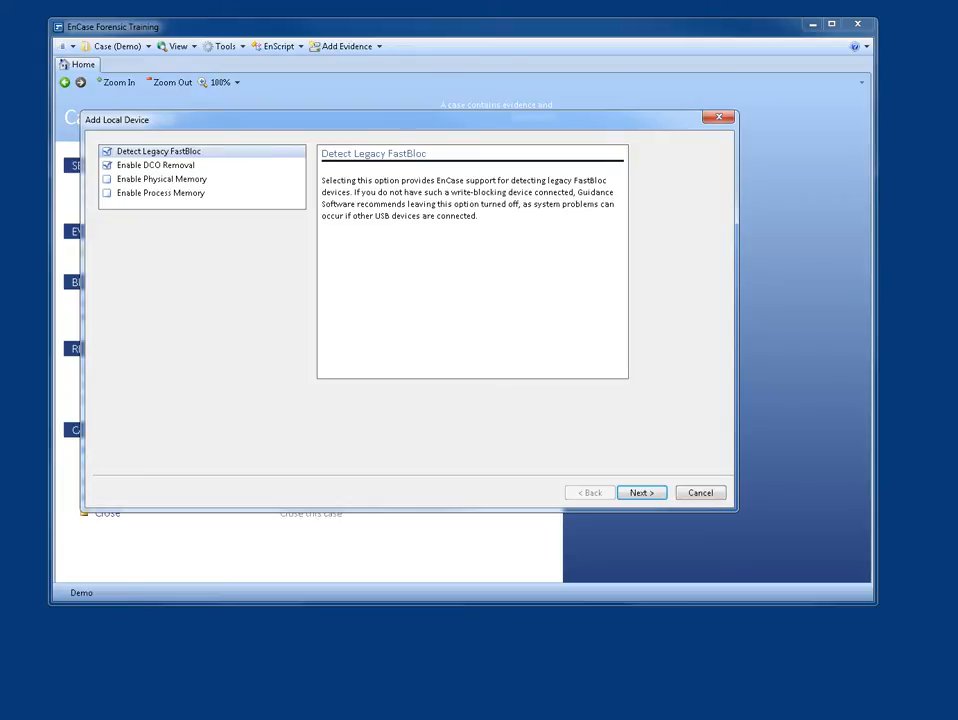
click(156, 165)
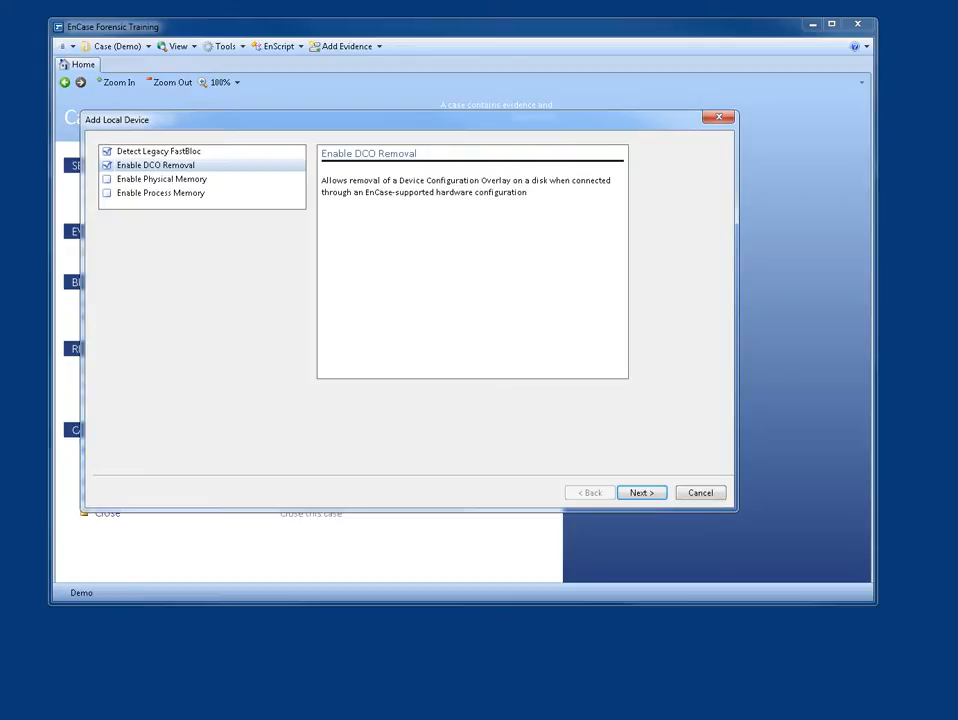
click(107, 165)
click(107, 151)
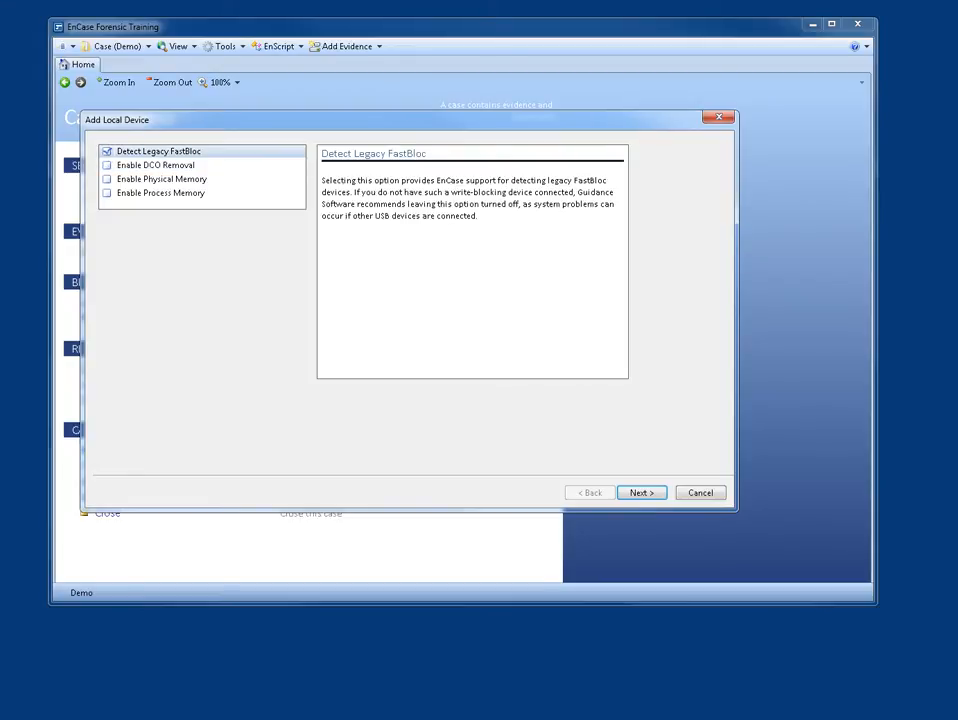
key(Return)
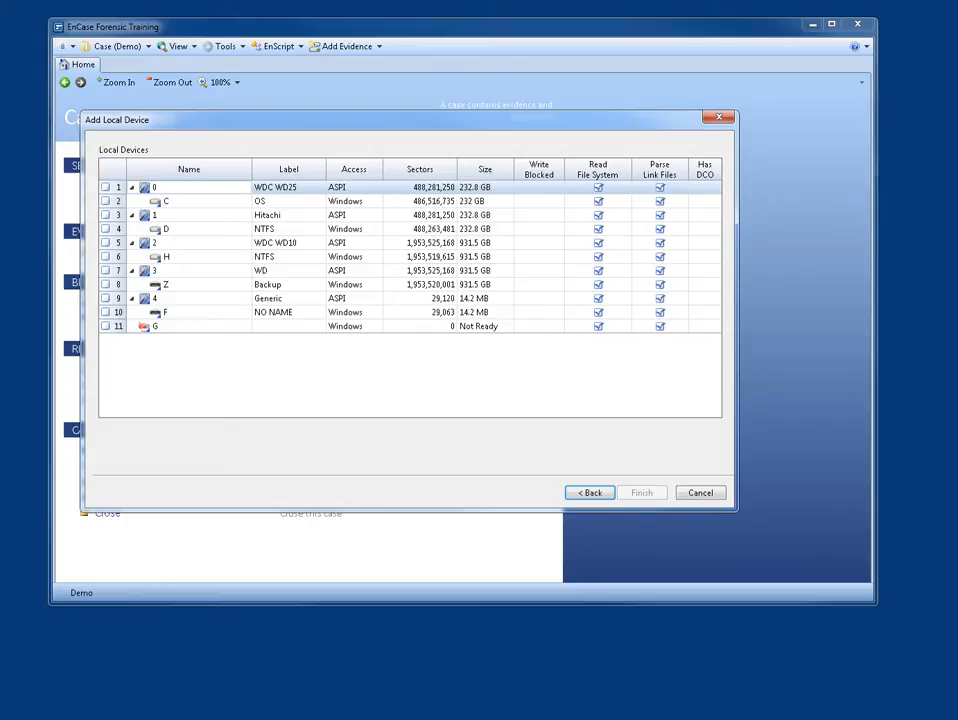
Step: Choose volume F (NO NAME) from the local devices and add it to the case as evidence
click(166, 312)
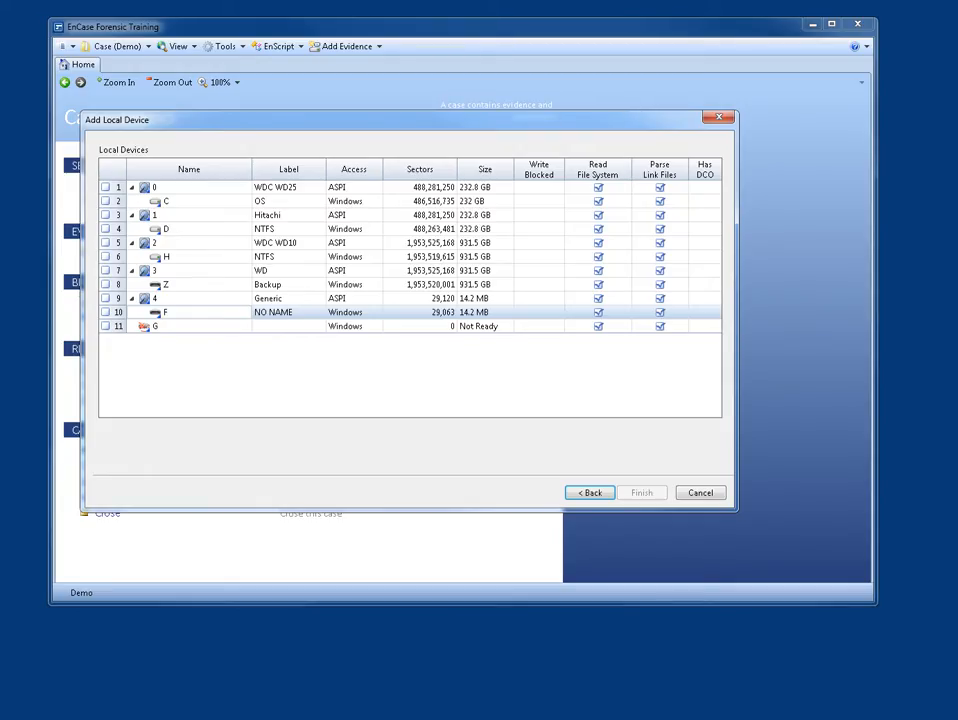
click(106, 312)
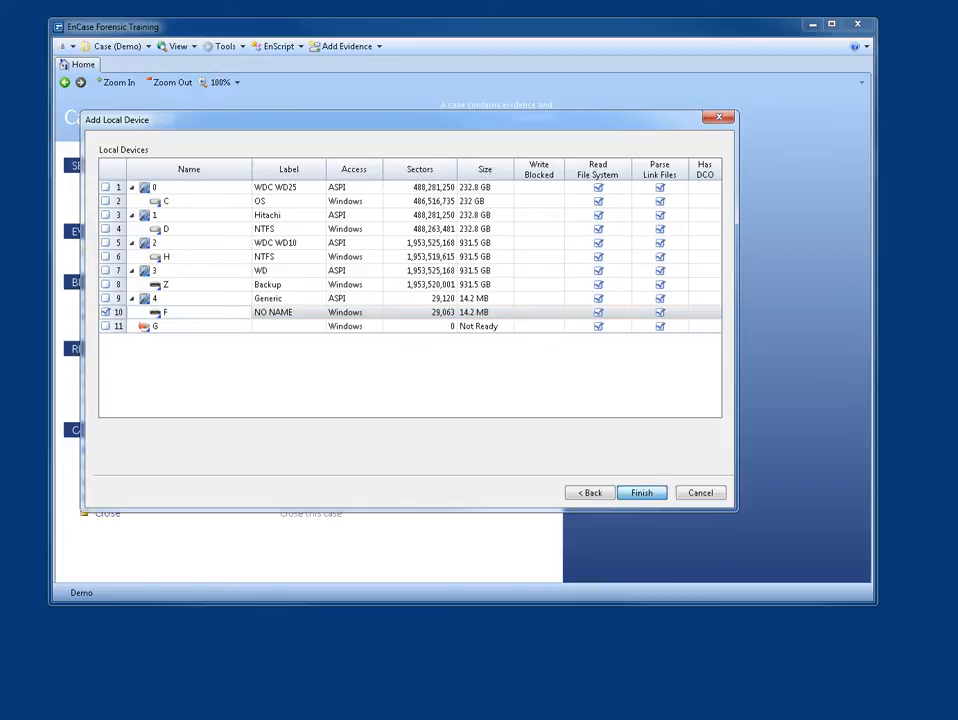
click(642, 493)
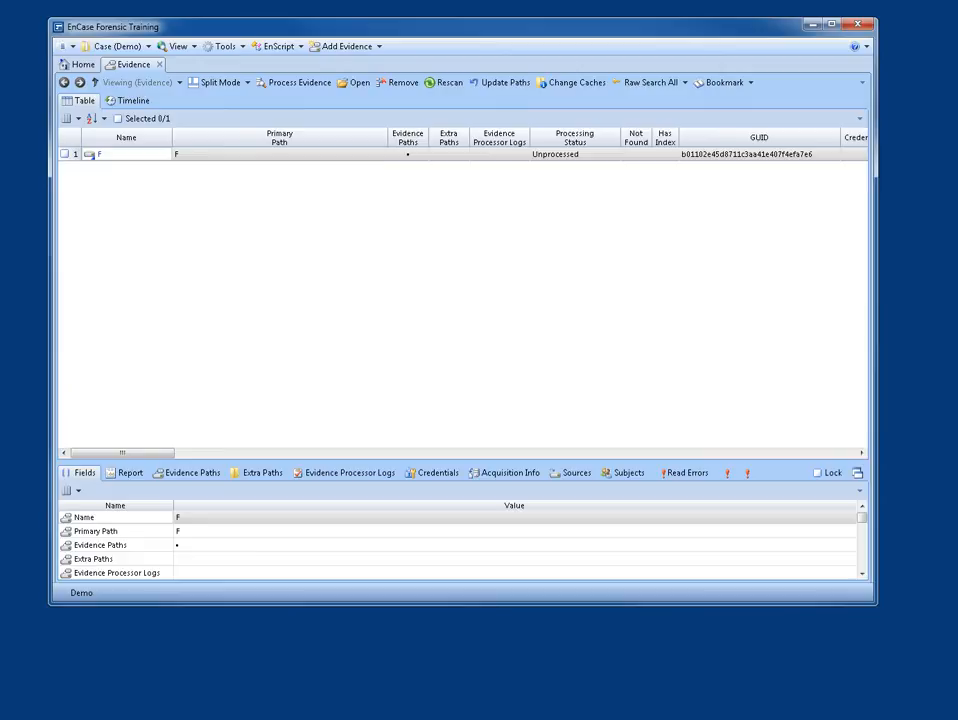
Step: Select evidence item F and open the Evidence Processor from the case's home page
click(65, 154)
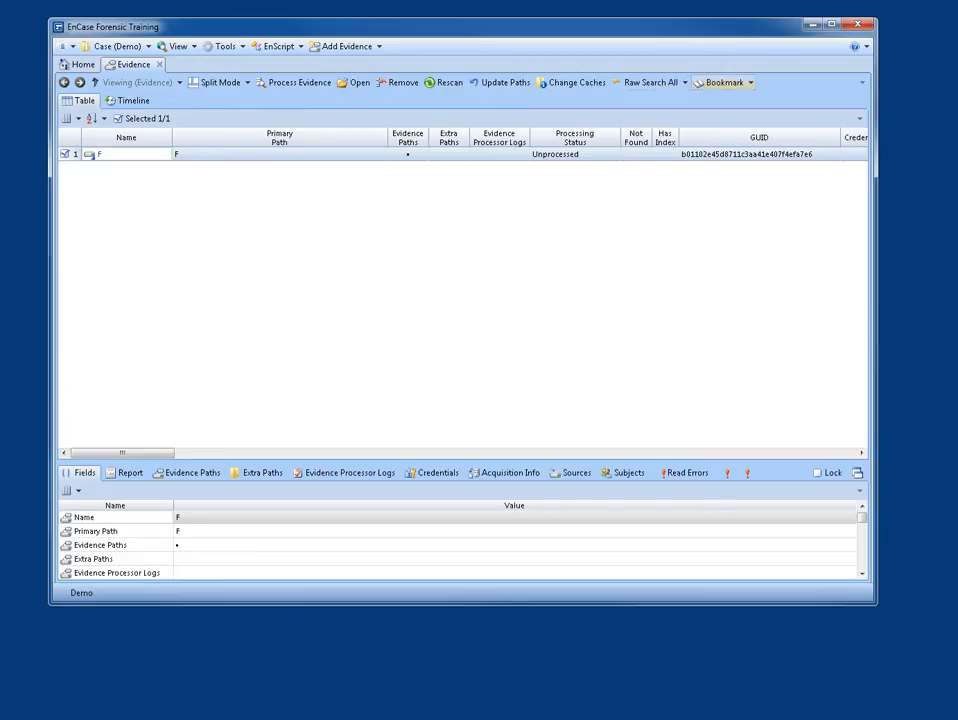
click(345, 46)
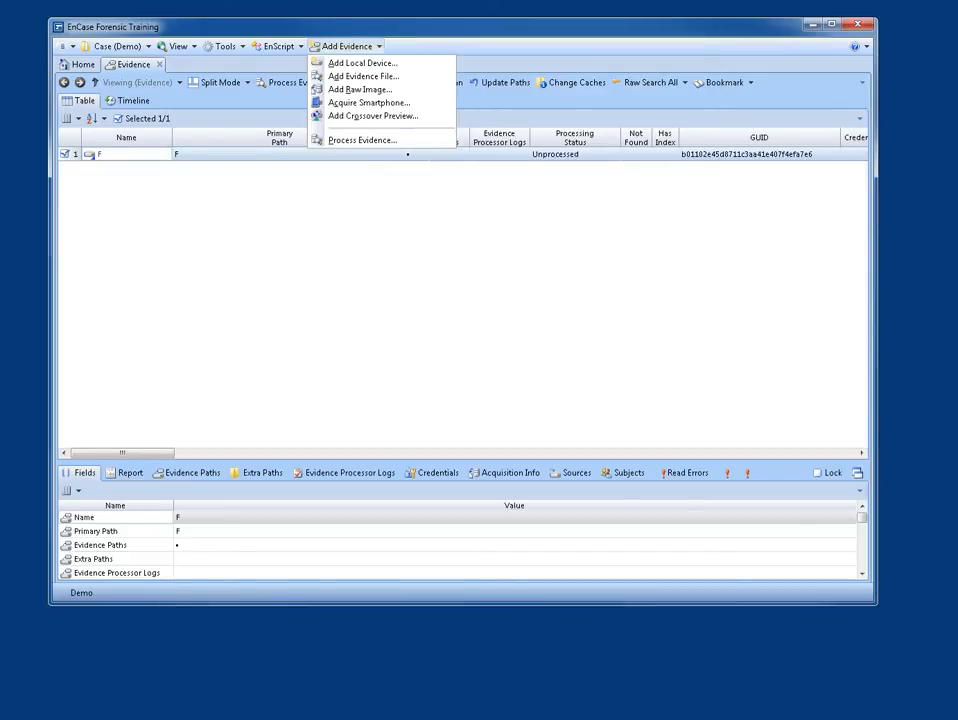
click(293, 83)
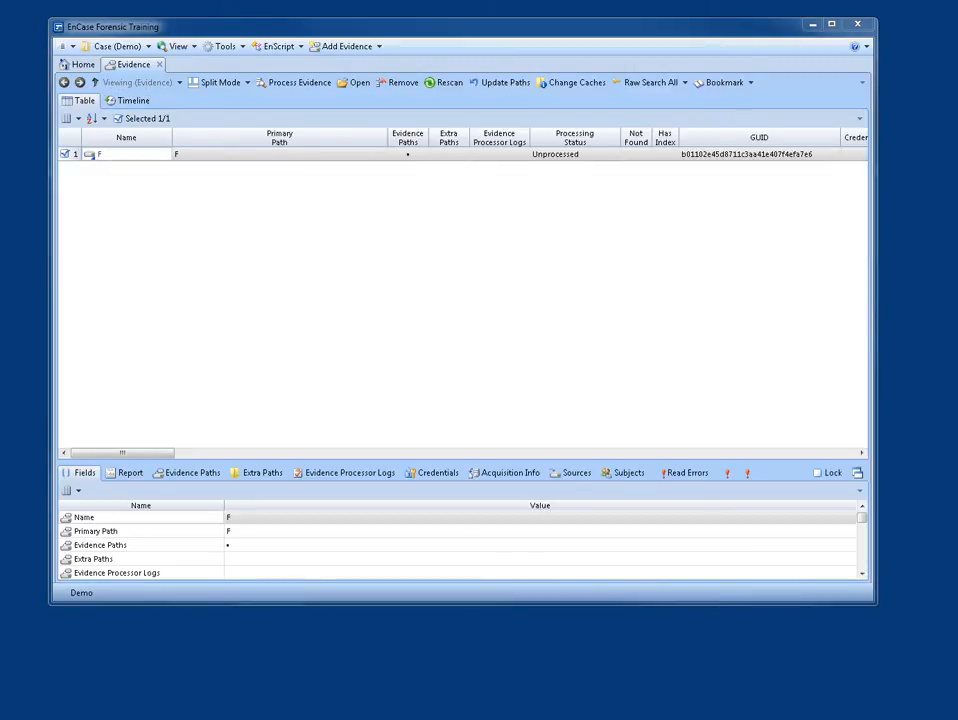
click(79, 64)
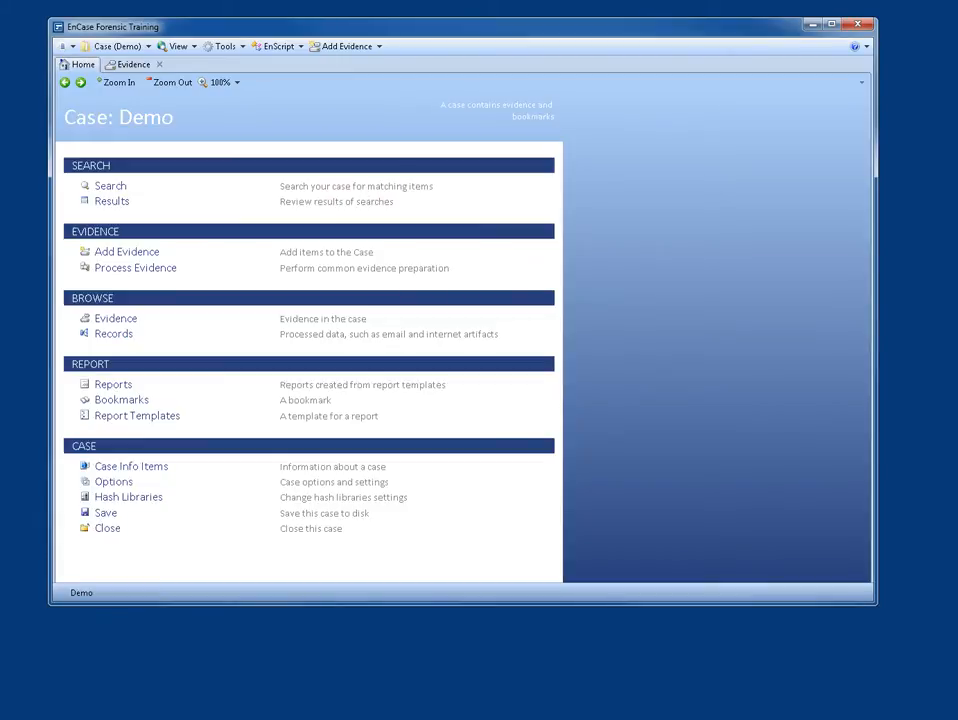
click(135, 268)
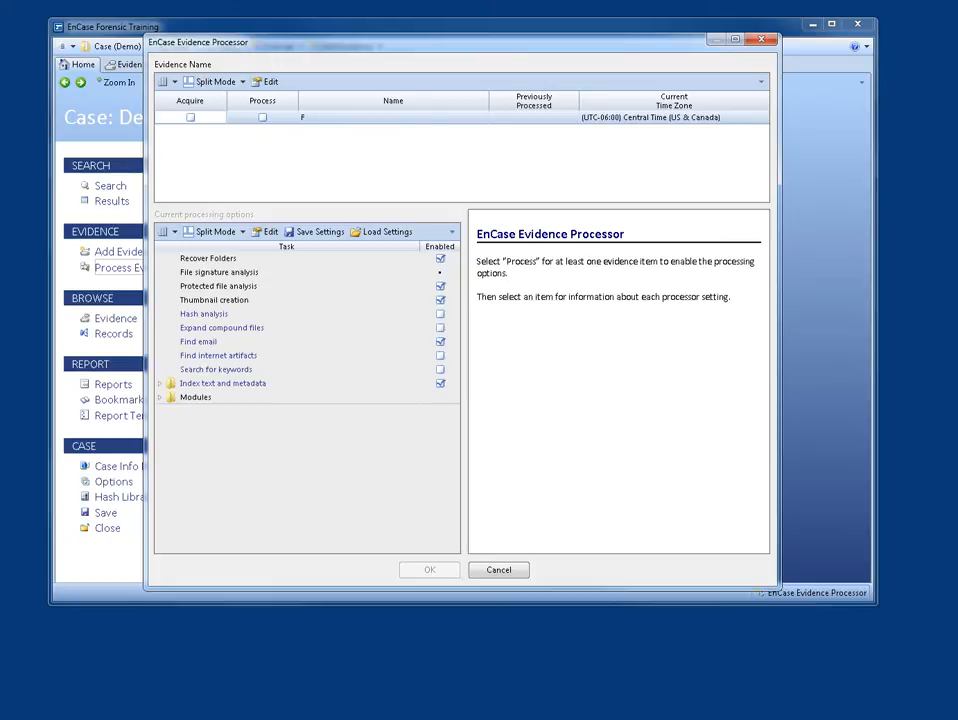
Step: Mark device F for both acquisition and processing, accepting the default acquisition name and output path
click(190, 117)
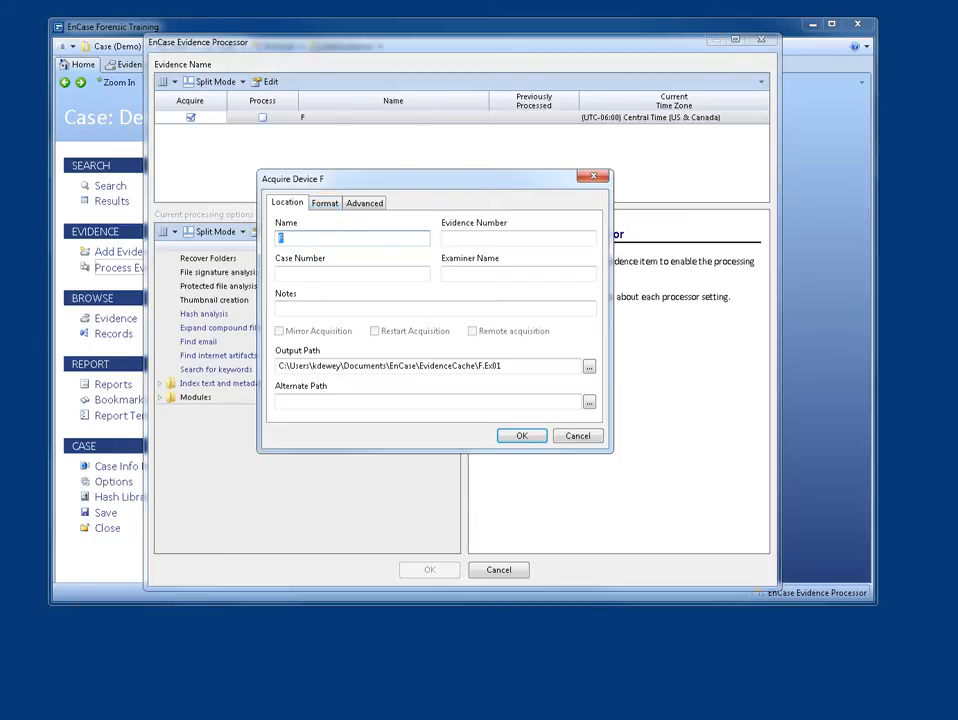
click(522, 436)
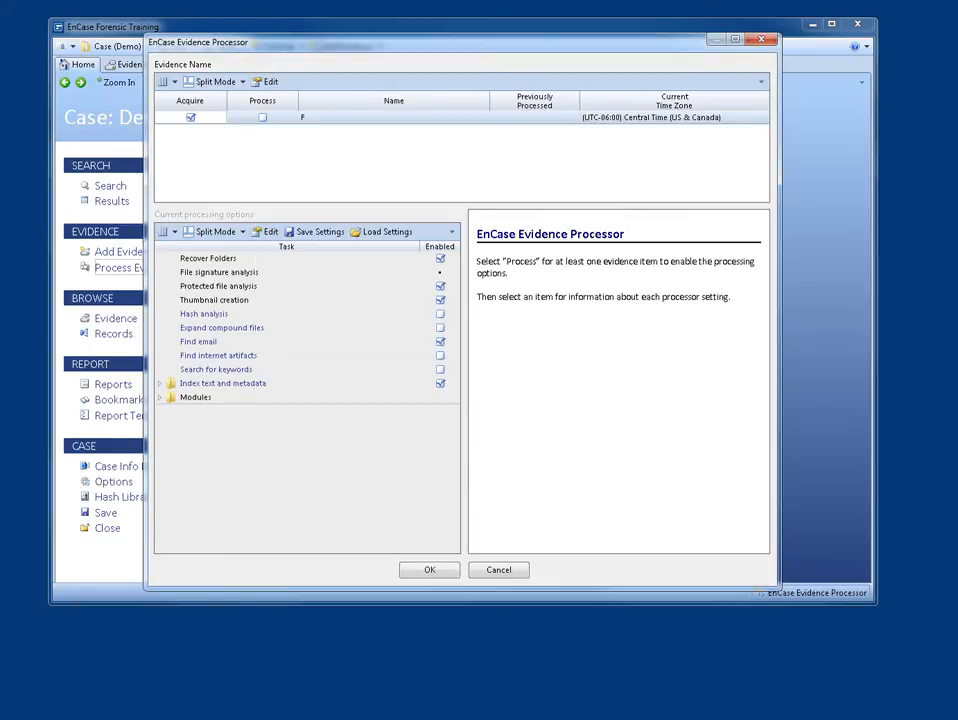
click(263, 118)
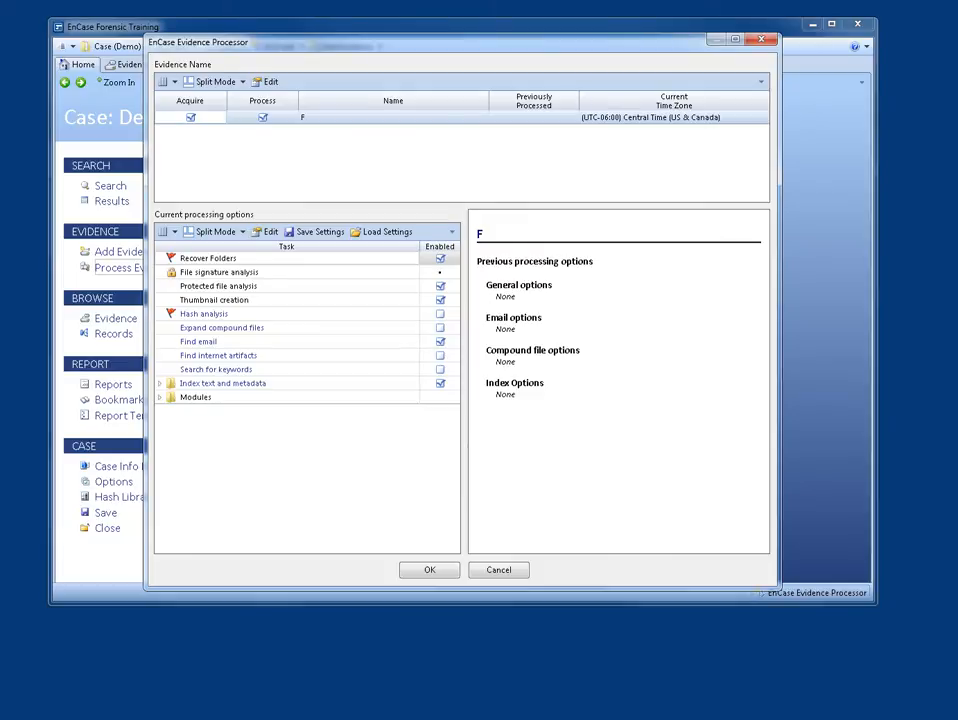
click(263, 118)
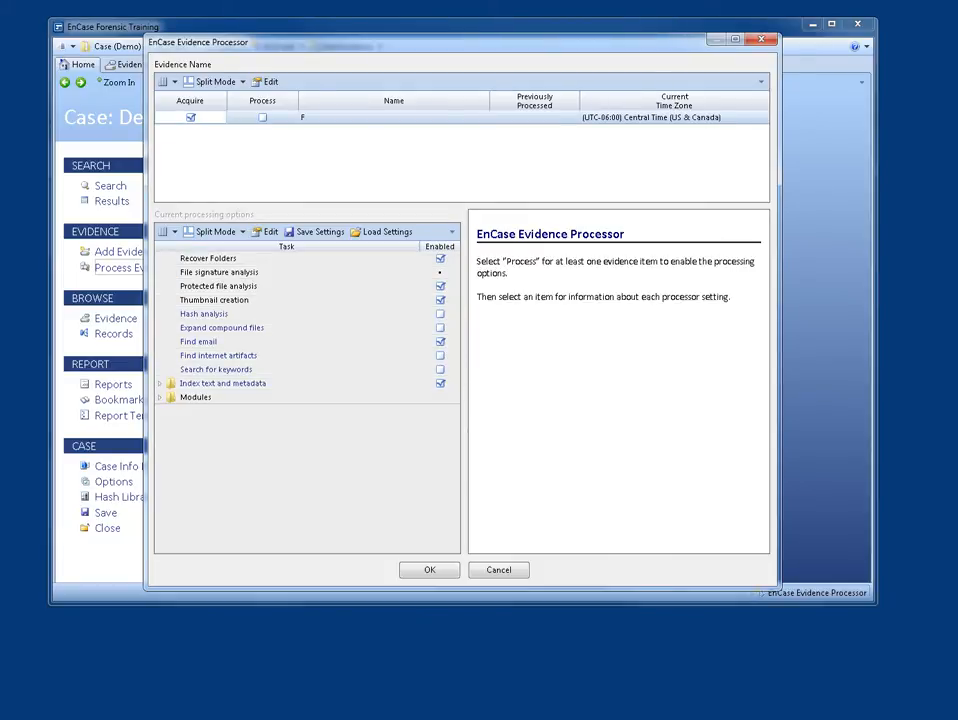
click(263, 118)
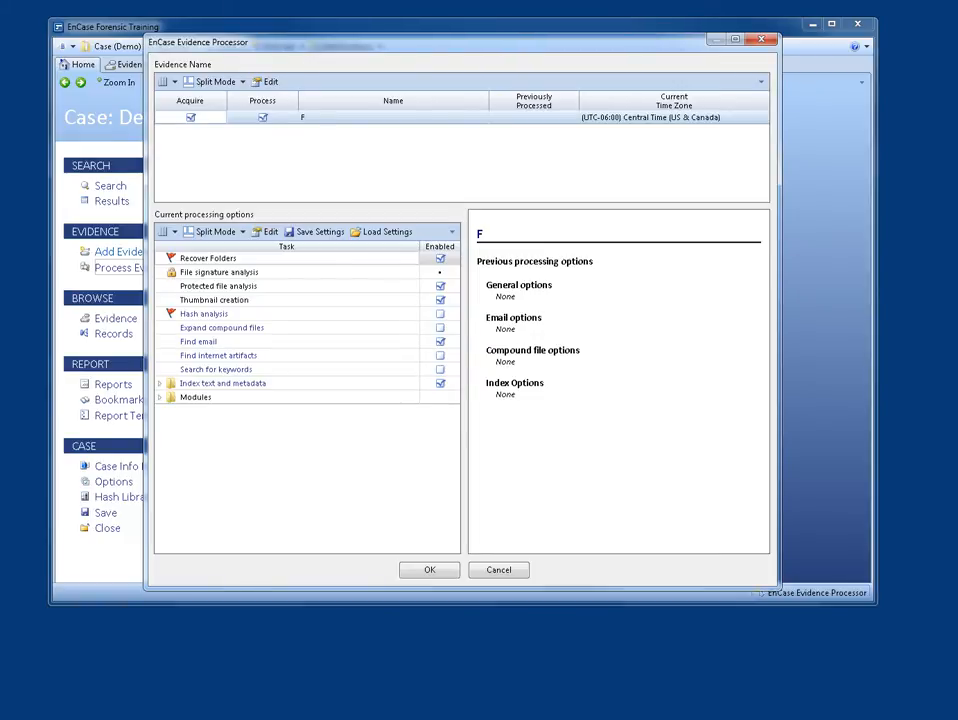
Step: Disable the Find email task in the current processing options
click(452, 232)
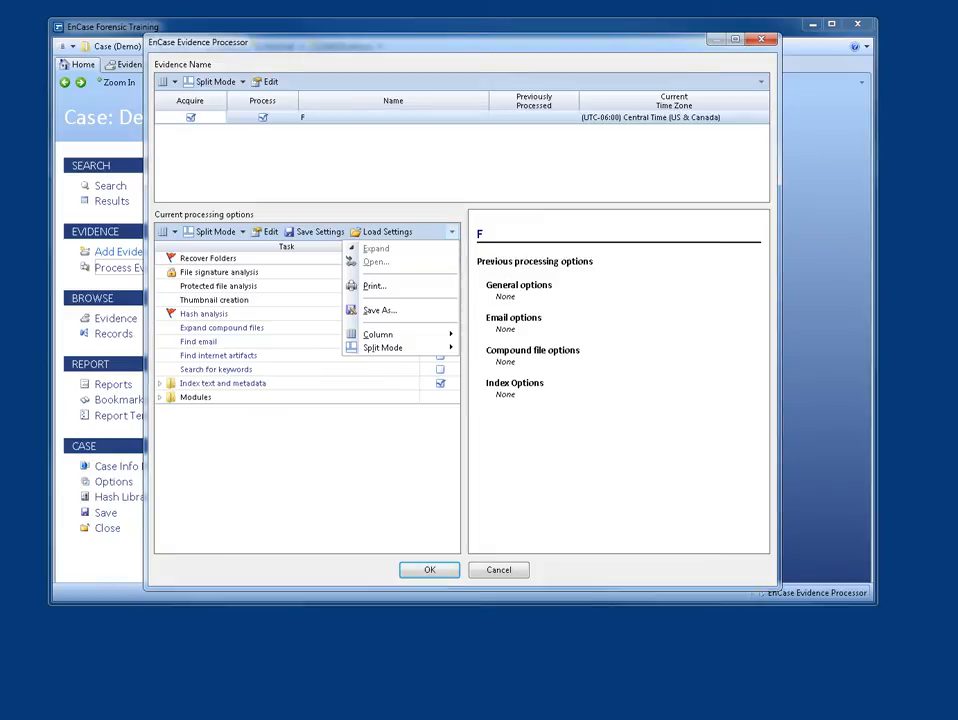
key(Escape)
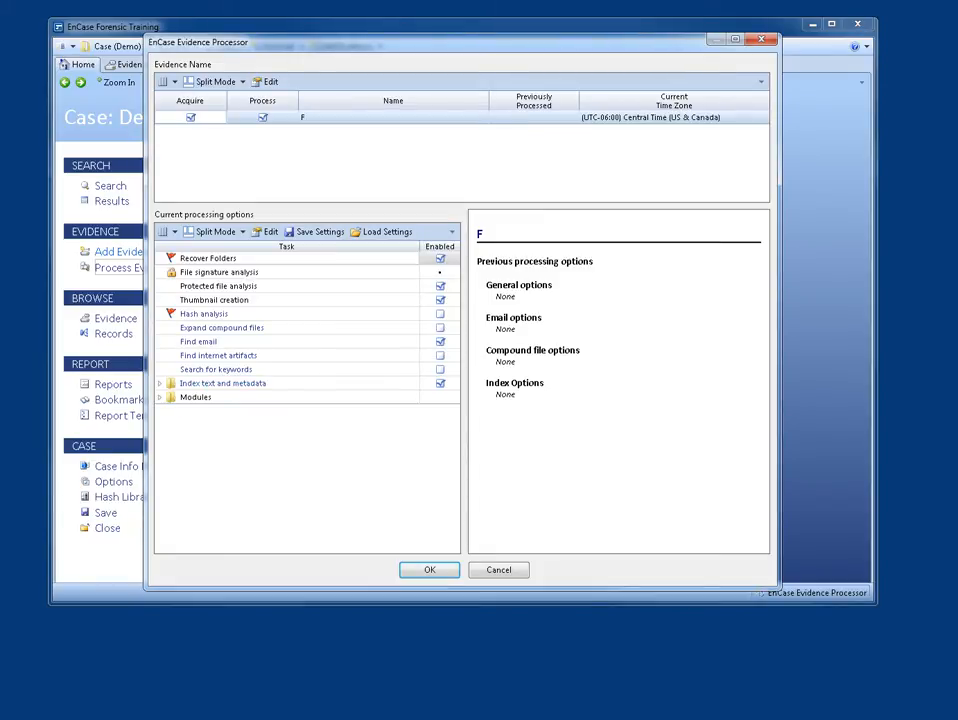
click(440, 342)
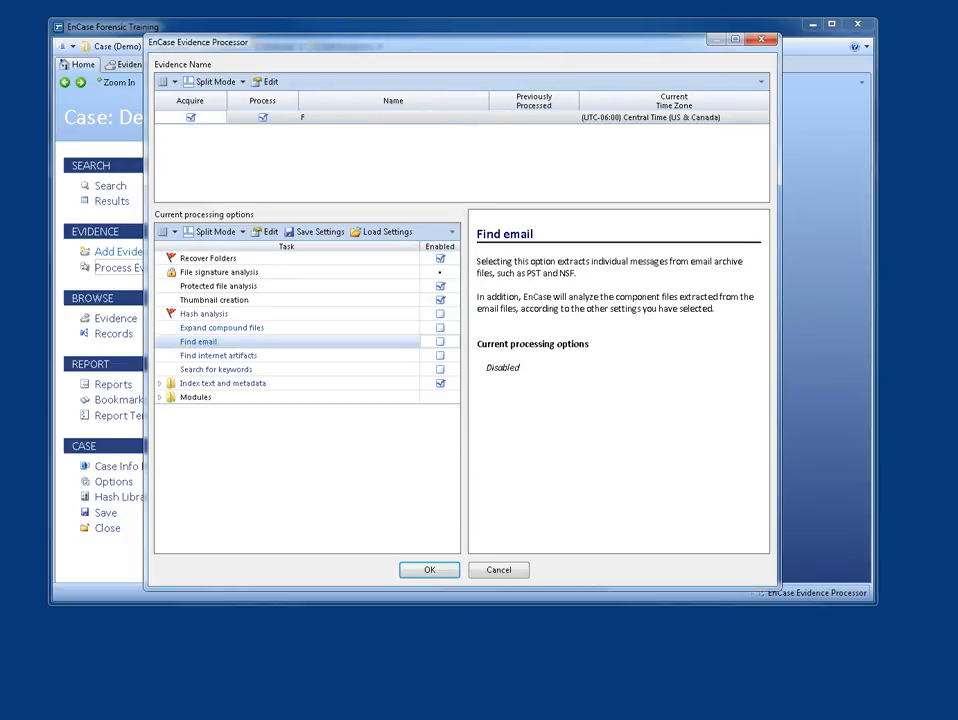
click(440, 370)
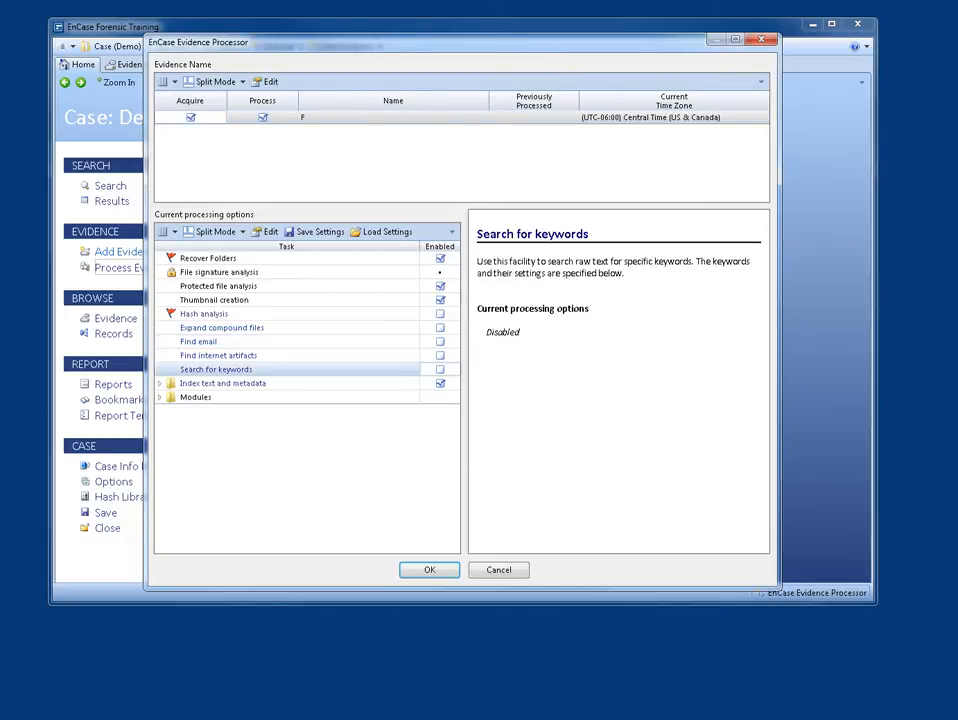
click(216, 370)
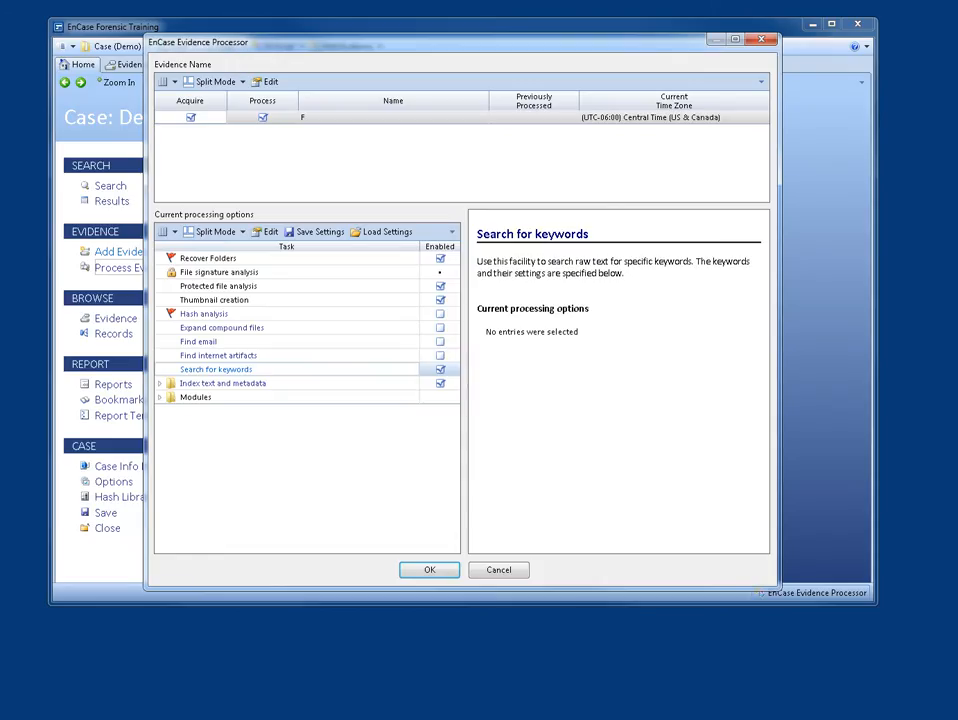
click(440, 370)
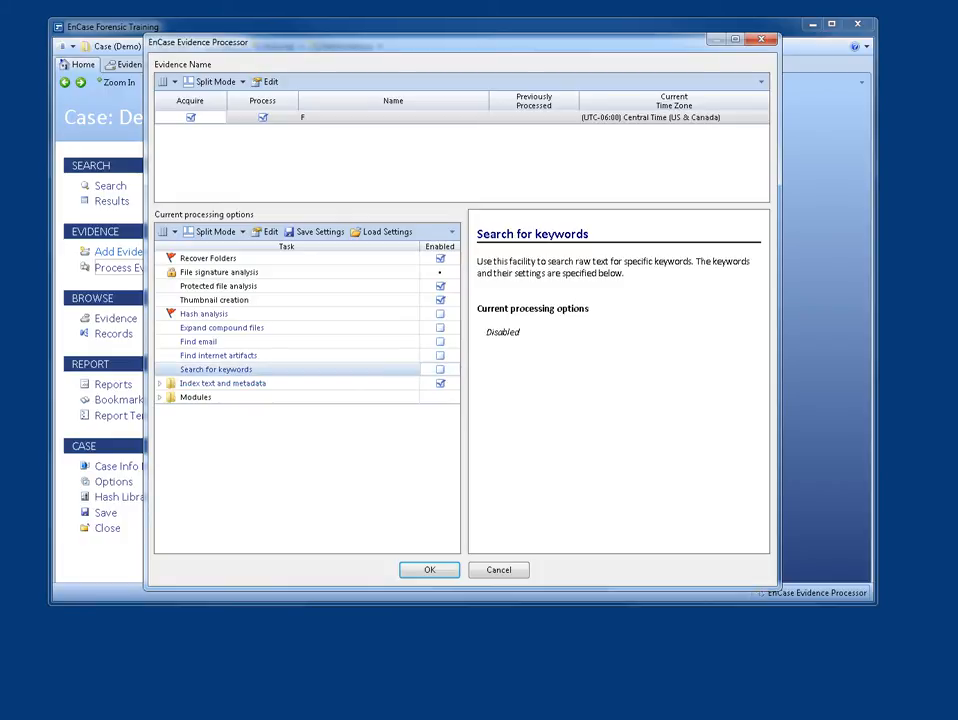
Step: Review the indexing settings of the Index text and metadata task and close them
double_click(222, 383)
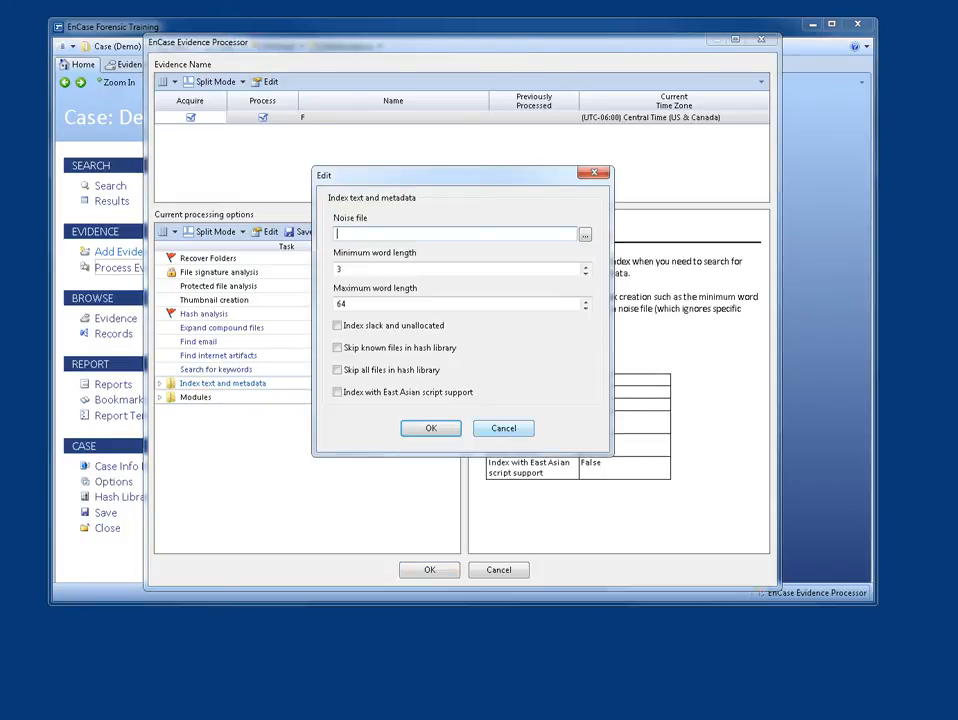
key(Return)
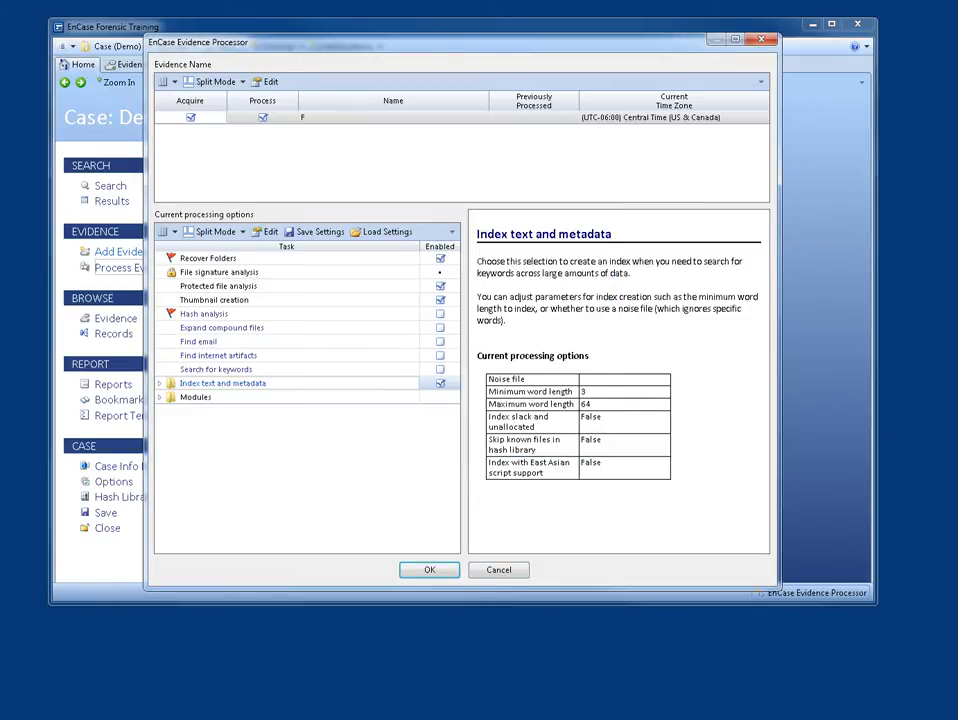
Step: Run the acquisition and processing of F, and check its primary path in the case's evidence list
click(429, 569)
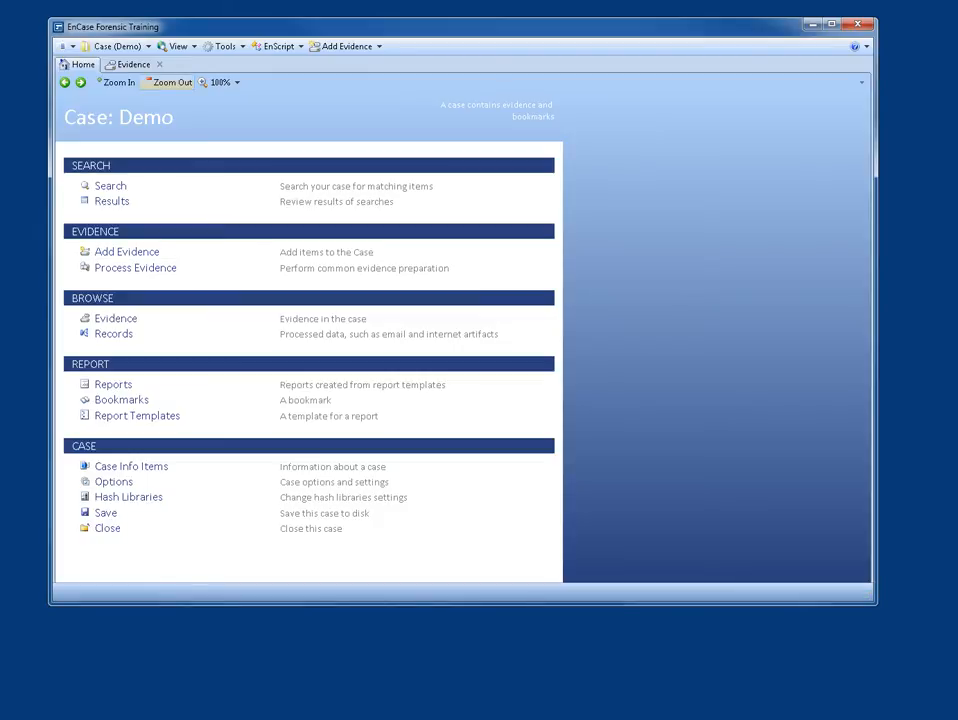
click(133, 64)
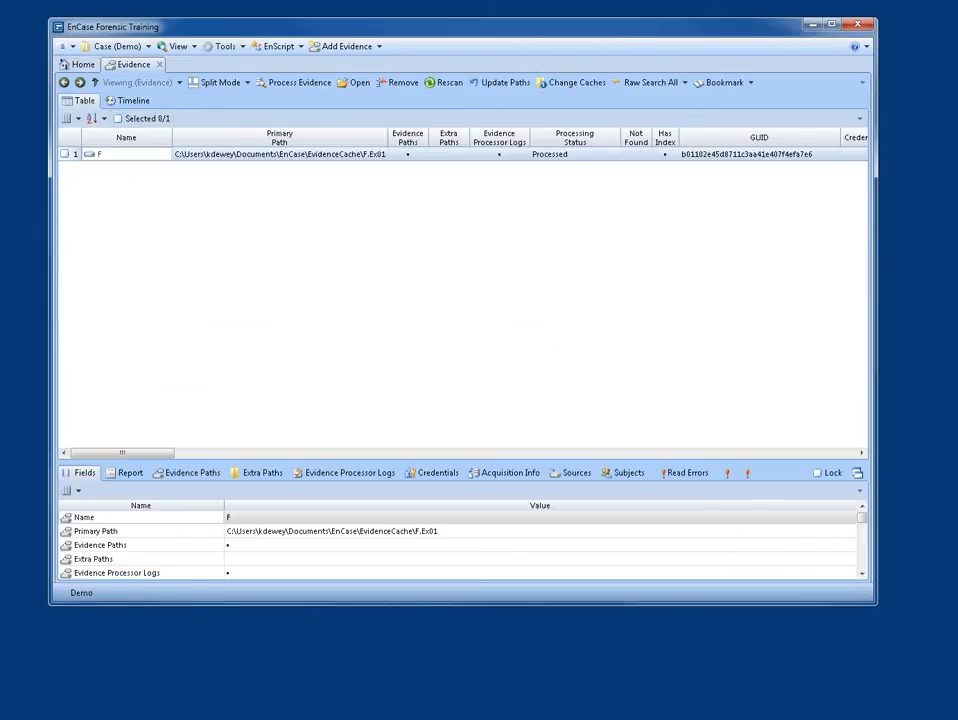
click(279, 154)
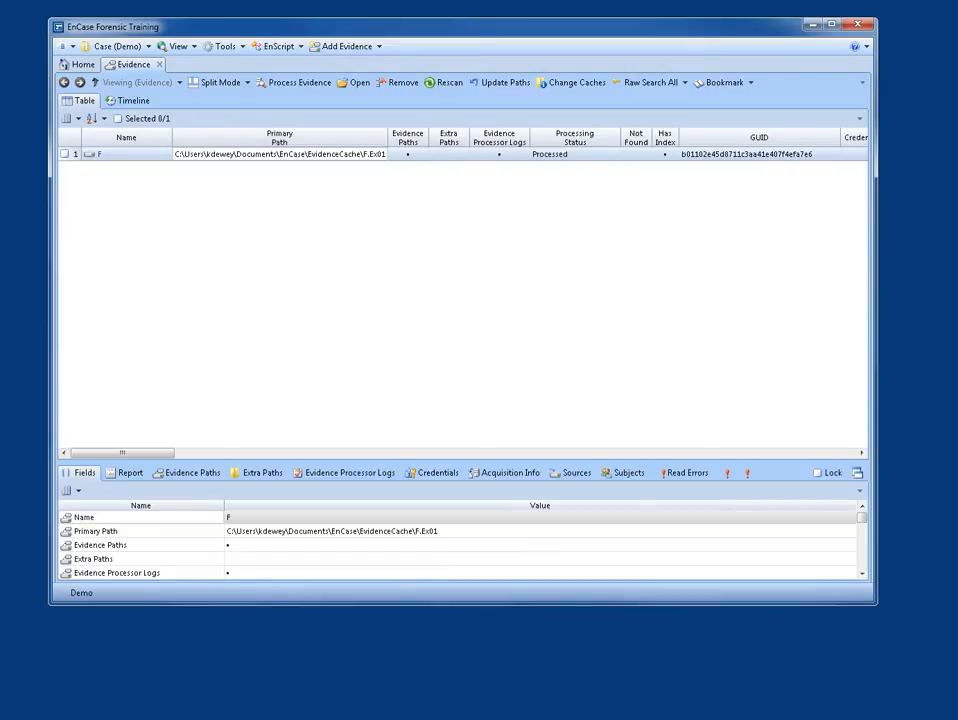
right_click(367, 155)
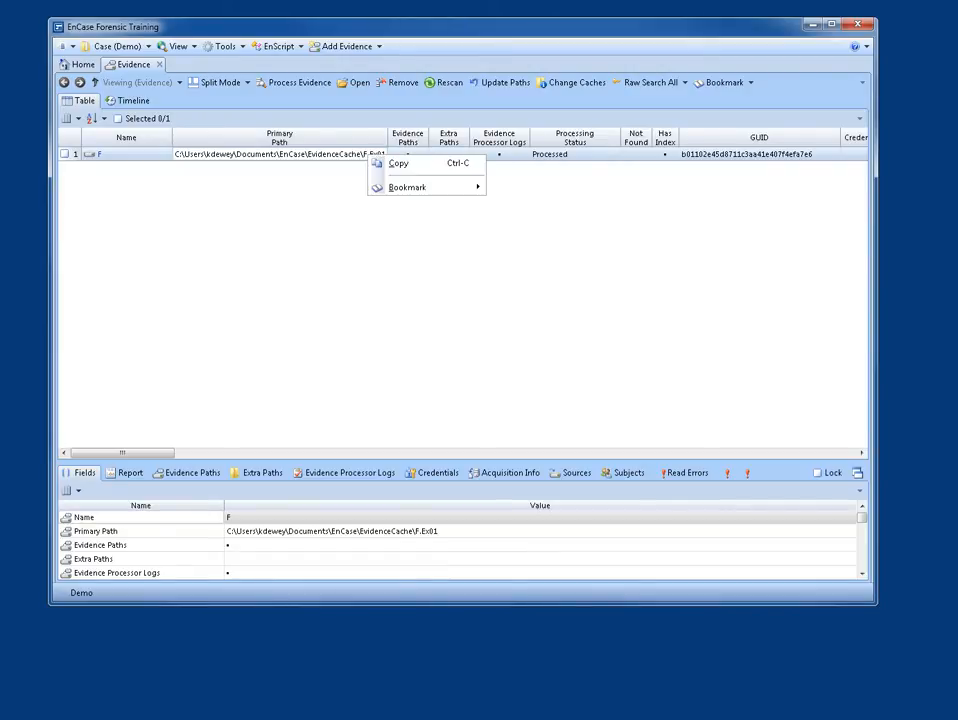
key(Escape)
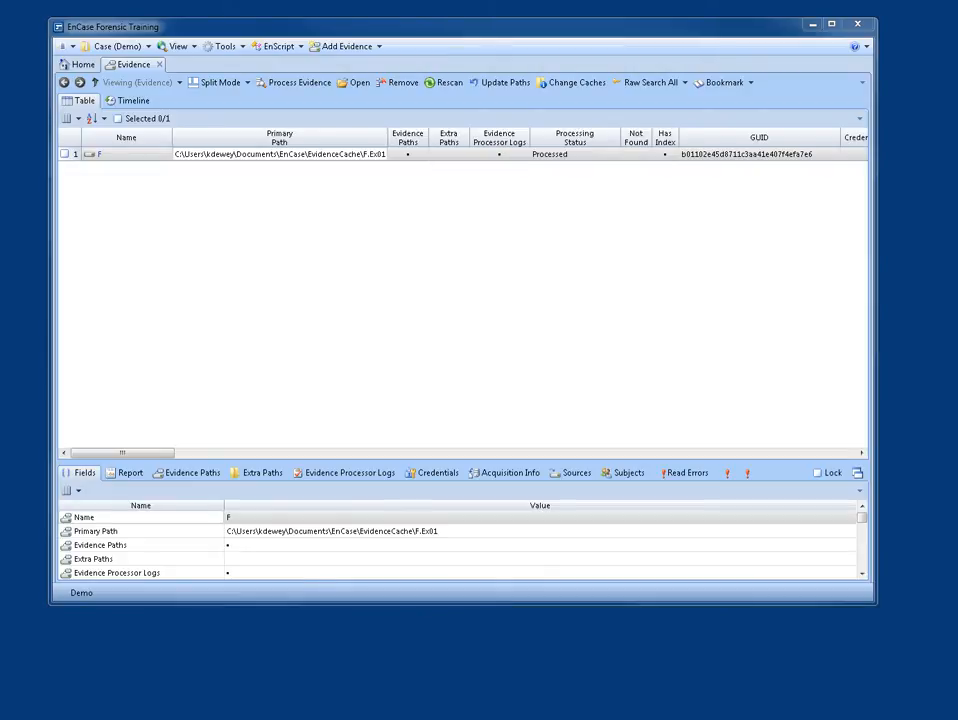
Step: Open evidence item F, mark all of its entries and highlight the H113I.PPT file
double_click(100, 154)
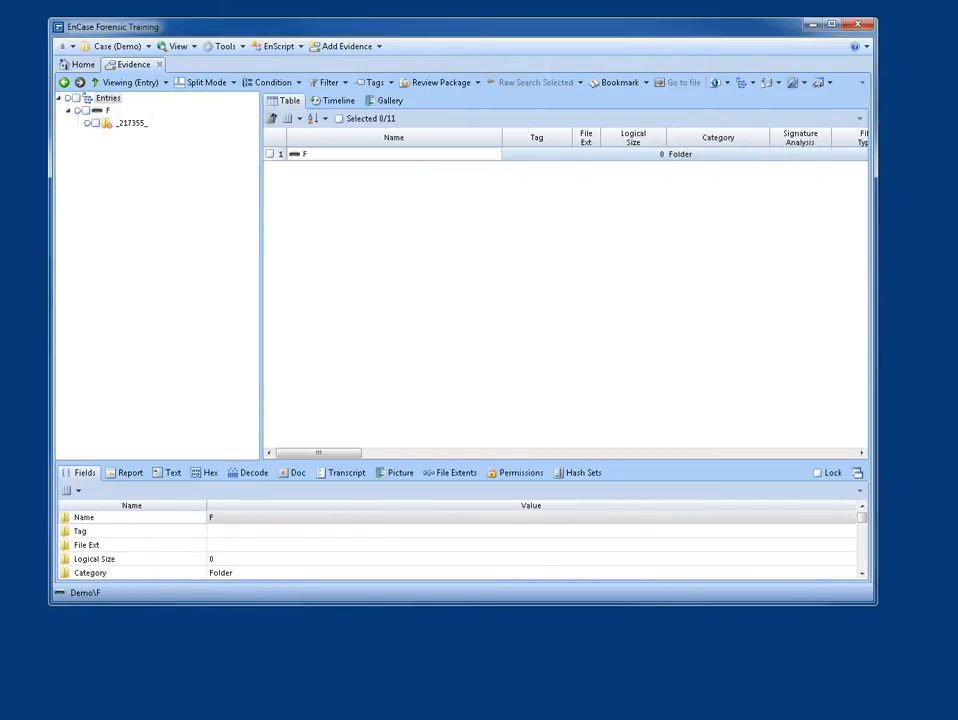
key(ctrl+w)
click(131, 123)
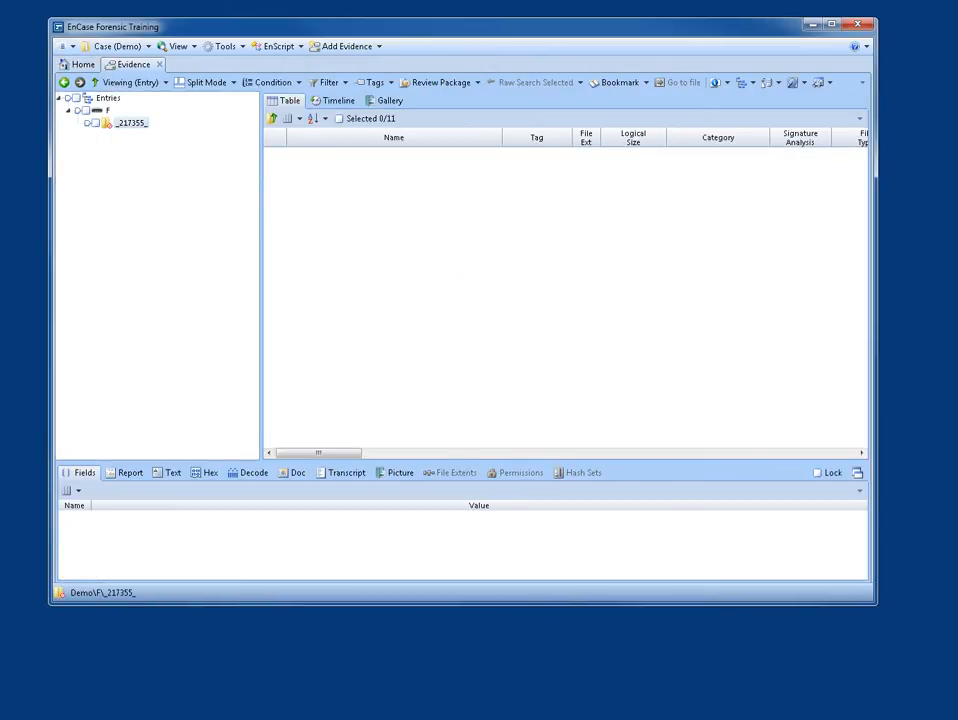
click(87, 111)
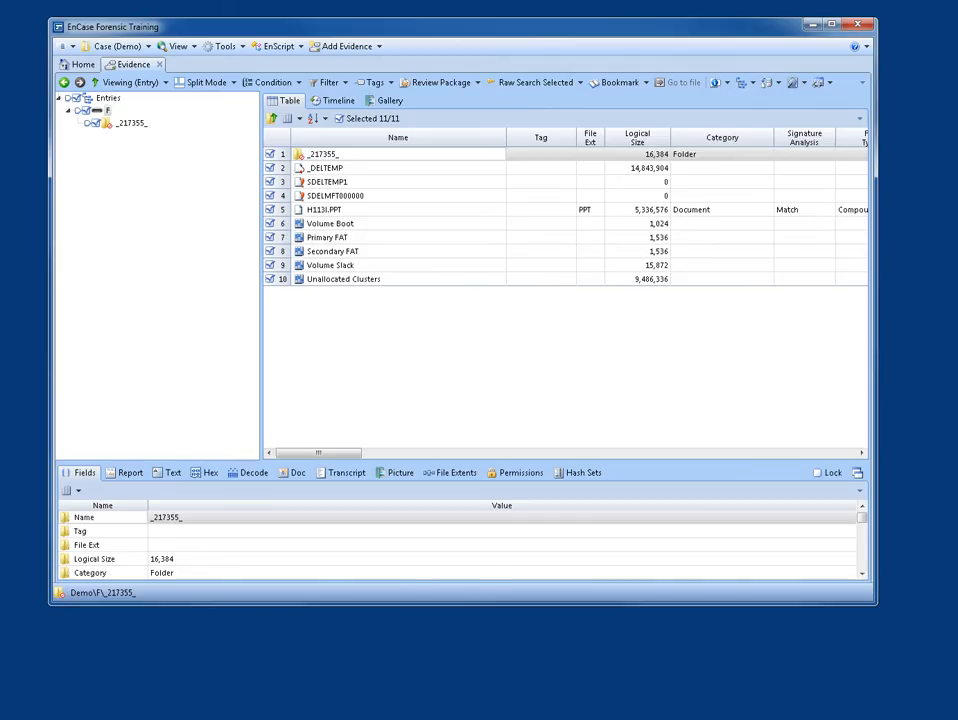
click(325, 210)
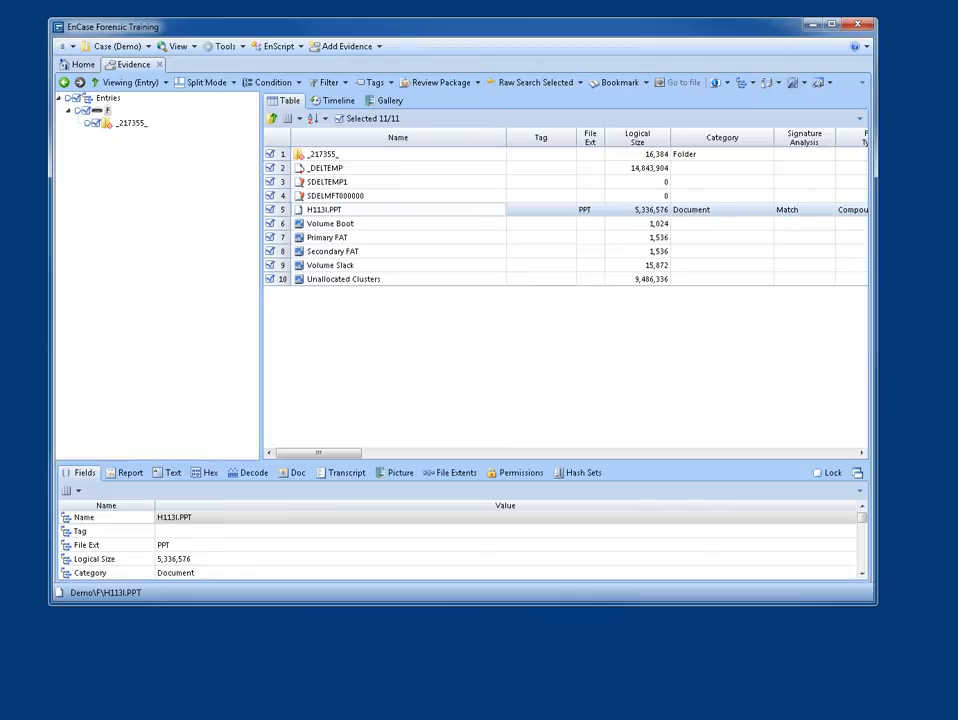
Step: Unmark all of the entries listed under F except H113I.PPT
click(270, 154)
click(270, 168)
click(270, 182)
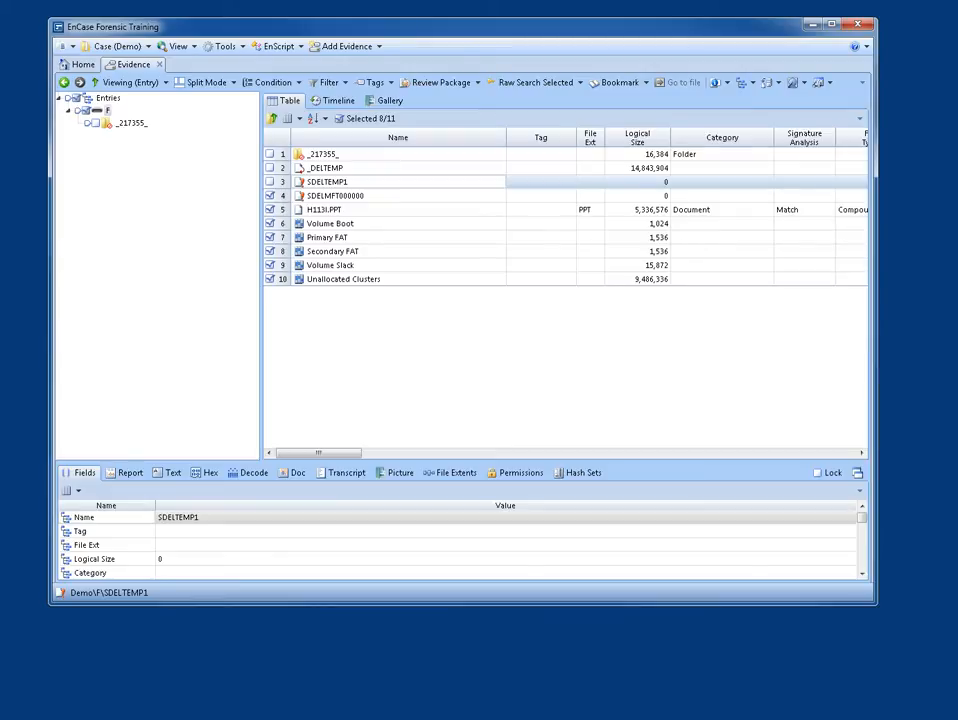
key(Down)
key(space)
key(Down)
key(Down)
key(space)
key(Down)
key(Down)
key(Up)
key(space)
key(Down)
key(space)
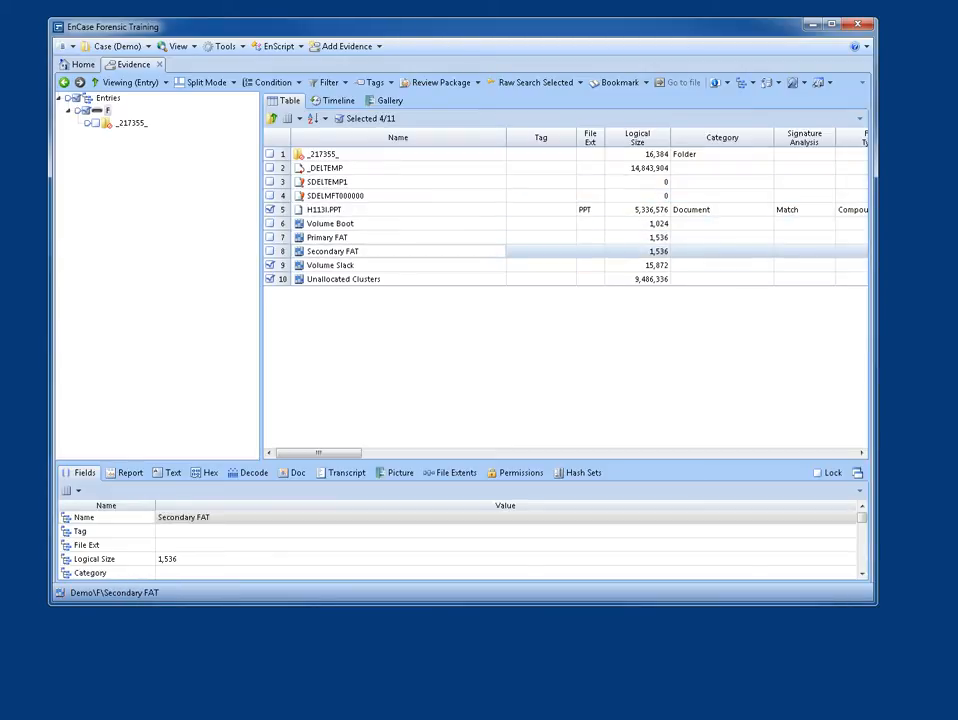
key(Down)
key(space)
key(Down)
key(space)
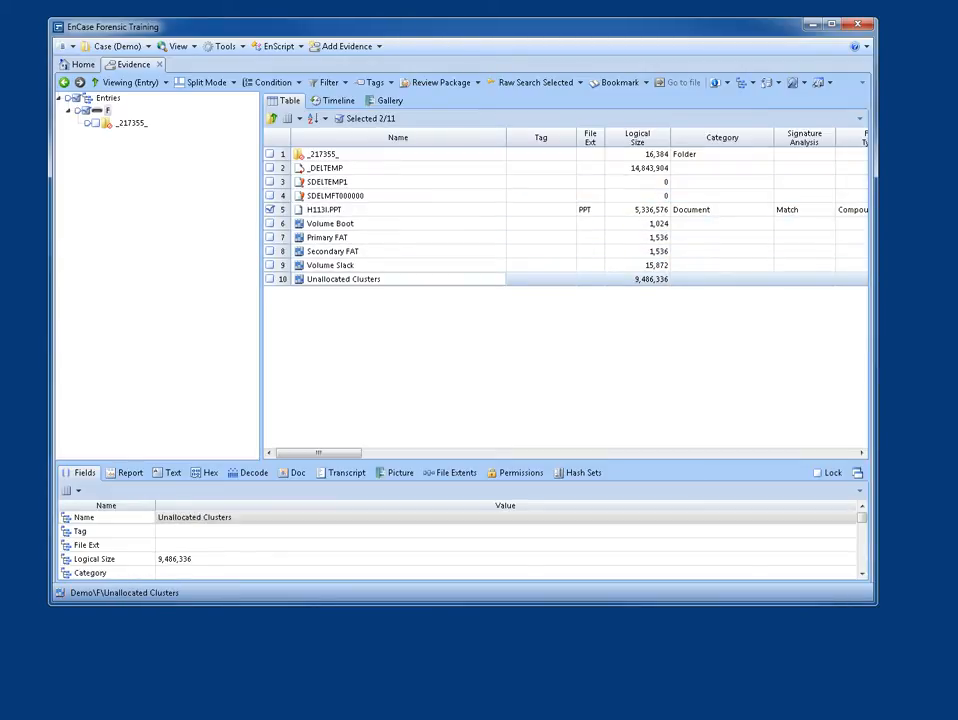
Step: Examine H113I.PPT in the Report, Text and Hex views
click(340, 210)
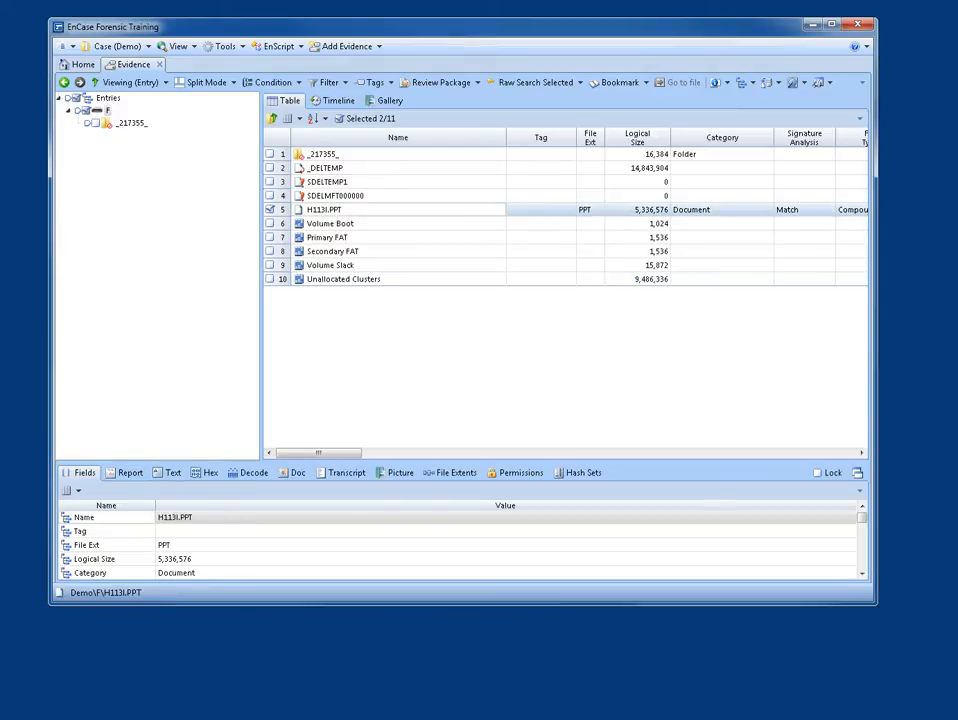
click(128, 472)
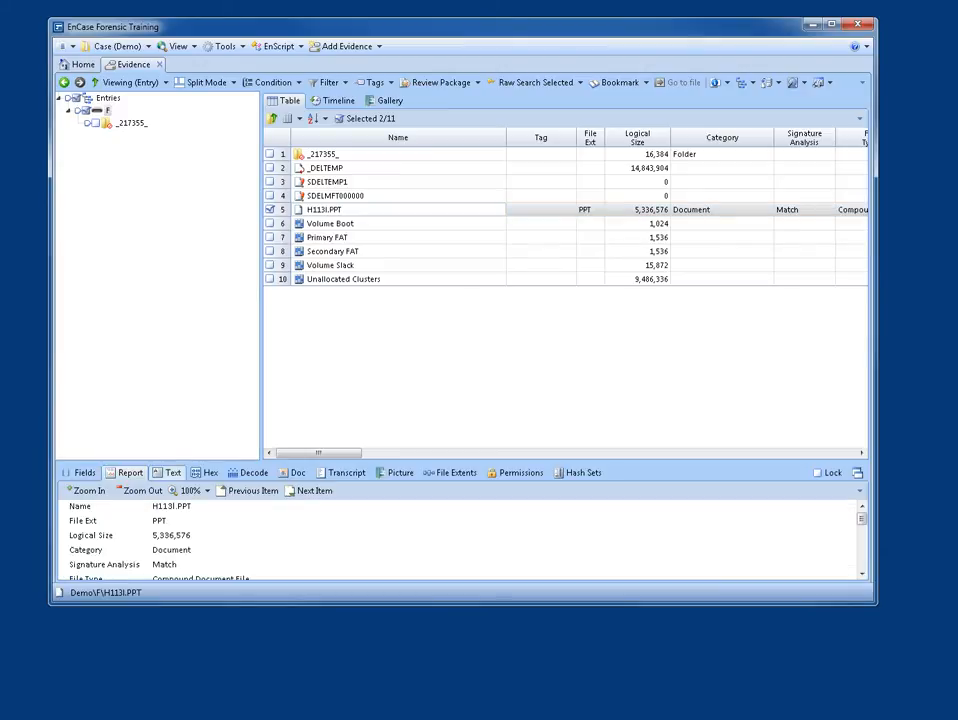
click(168, 472)
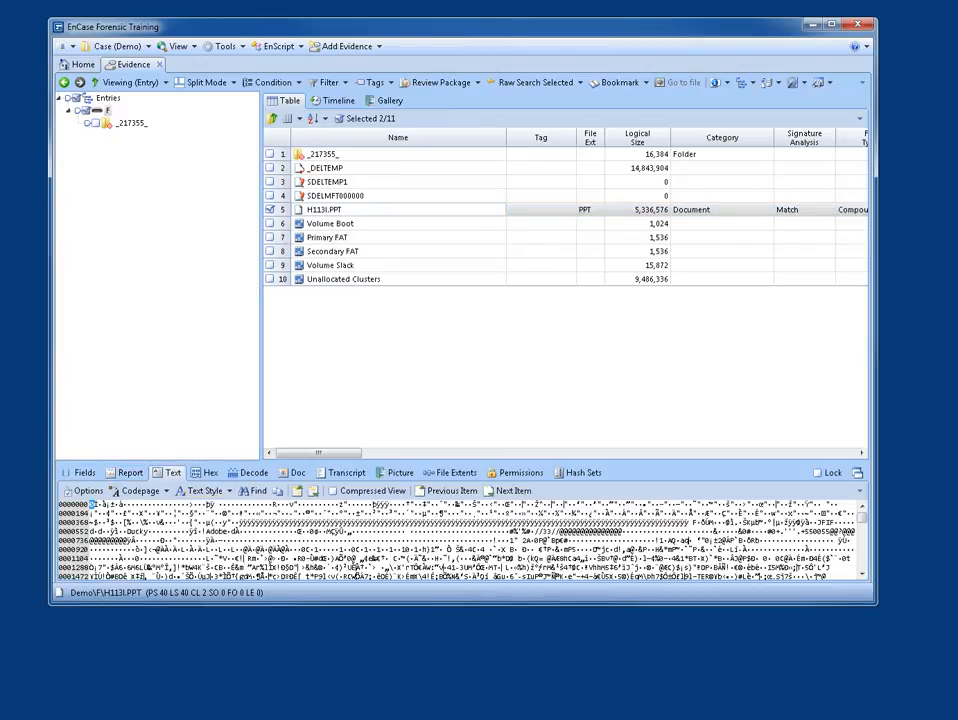
scroll(300, 540, down, 20)
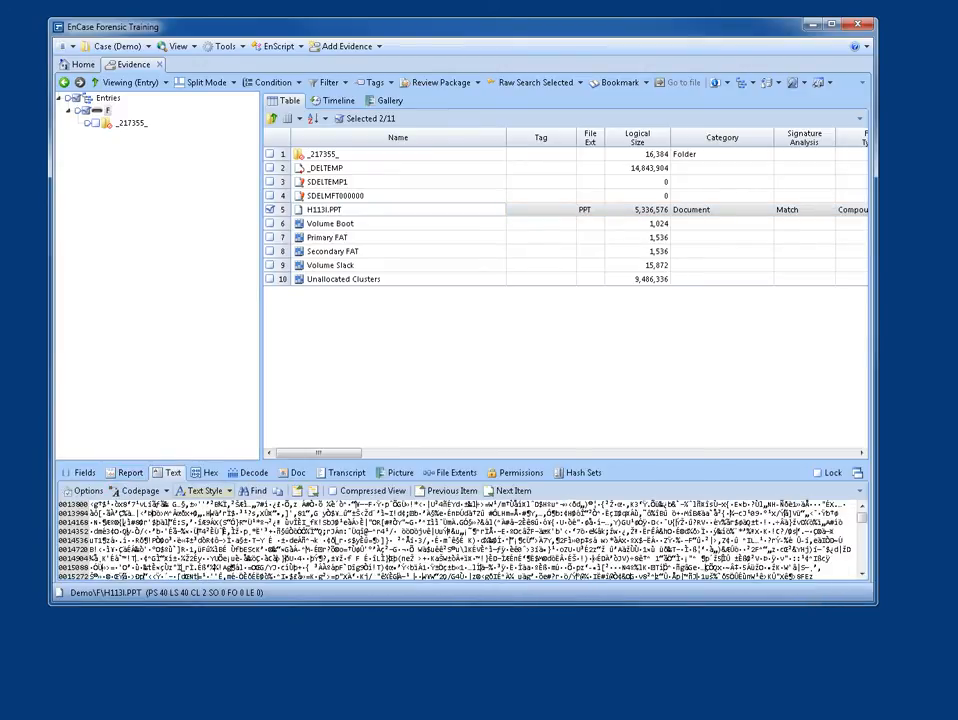
click(207, 472)
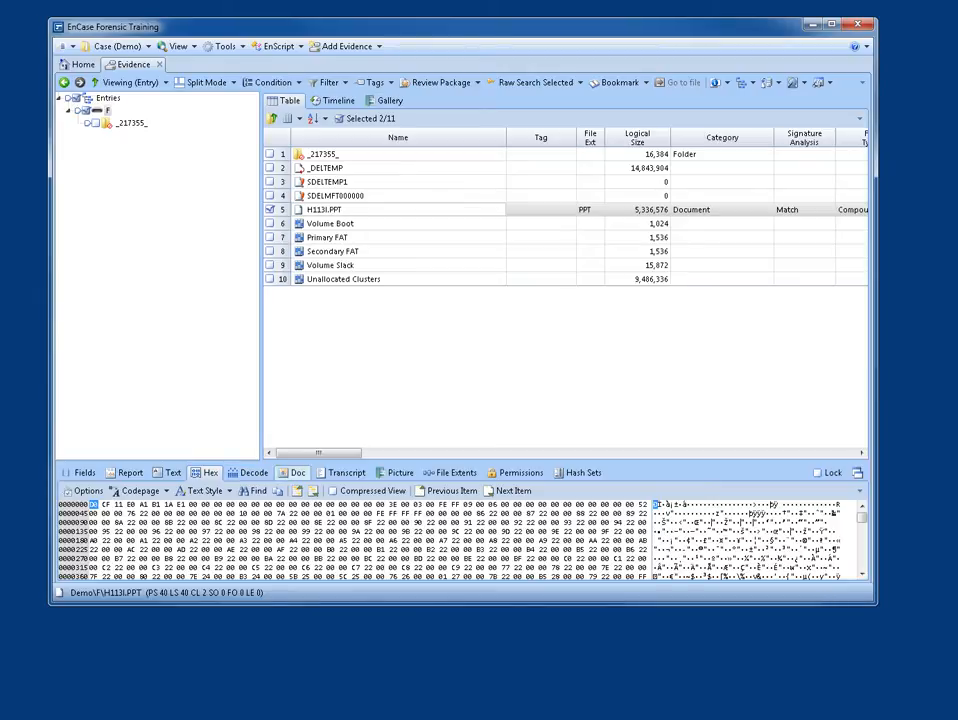
Step: Display H113I.PPT in the Doc view, enlarging the window and the preview area to look through the slides
click(294, 472)
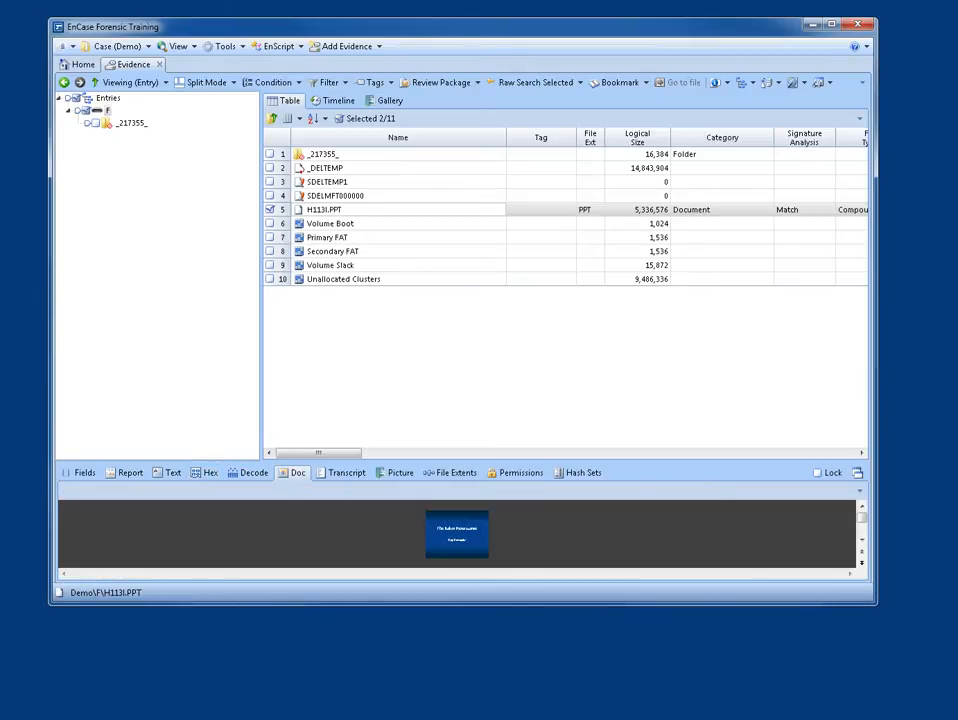
drag(440, 604, 440, 686)
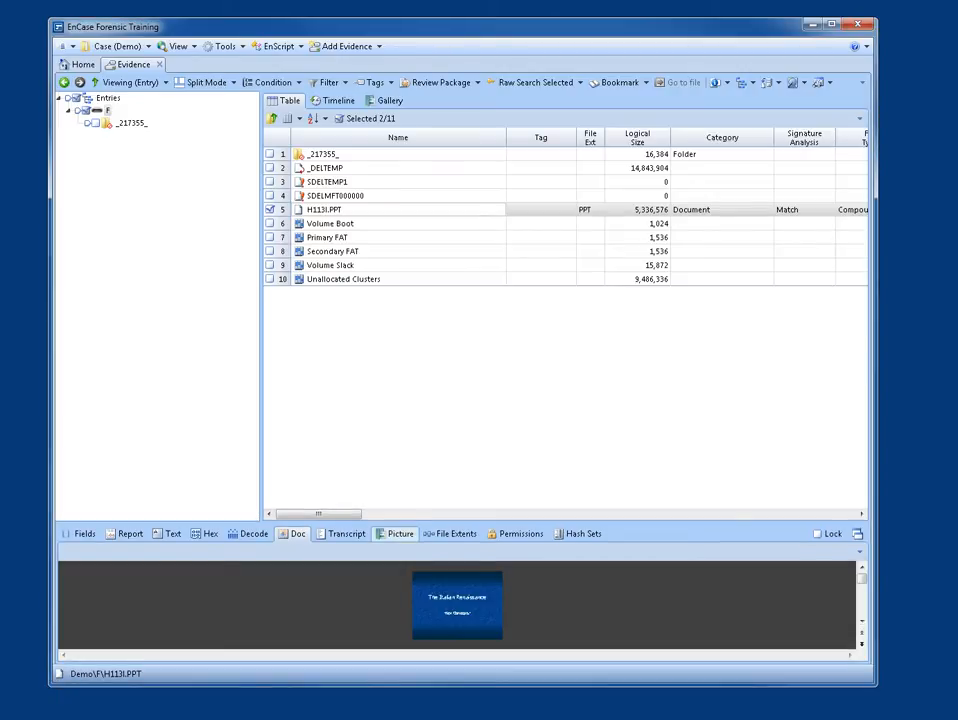
drag(400, 522, 400, 448)
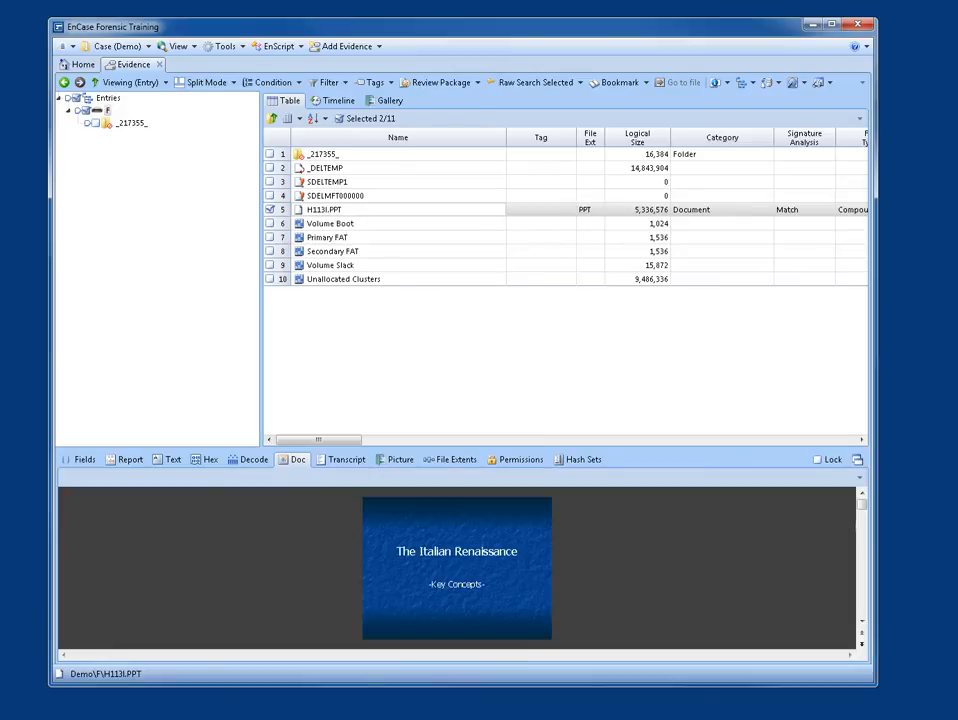
mouse_move(862, 505)
mouse_down()
mouse_move(862, 568)
mouse_move(862, 510)
mouse_up()
Step: Check the Picture view of H113I.PPT and compare its Transcript with its raw Text view, reading through the extracted slide text
click(341, 459)
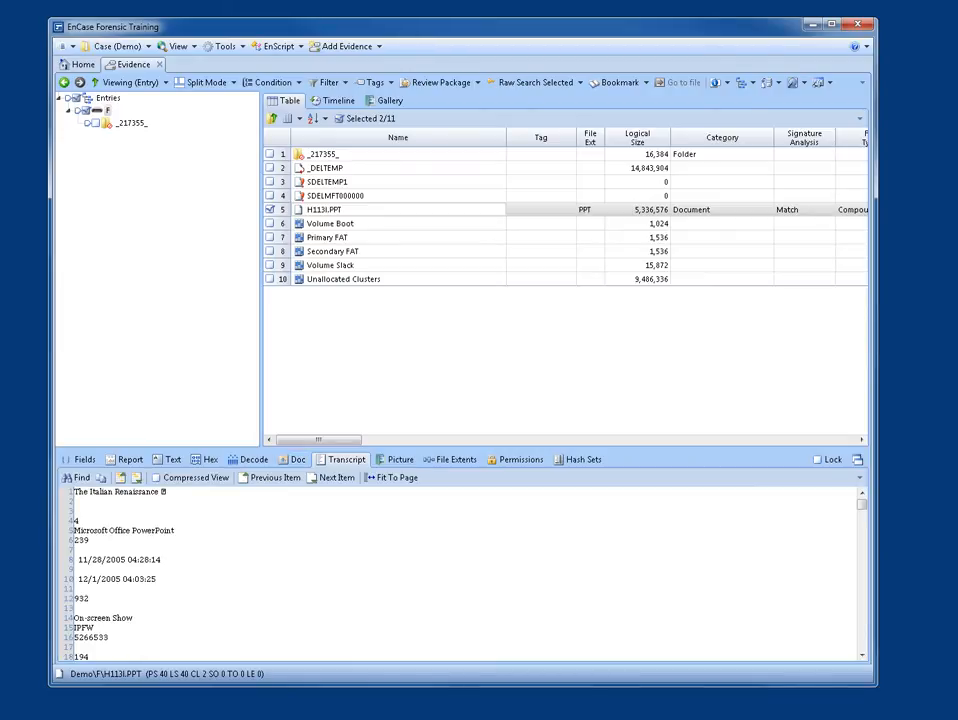
click(397, 459)
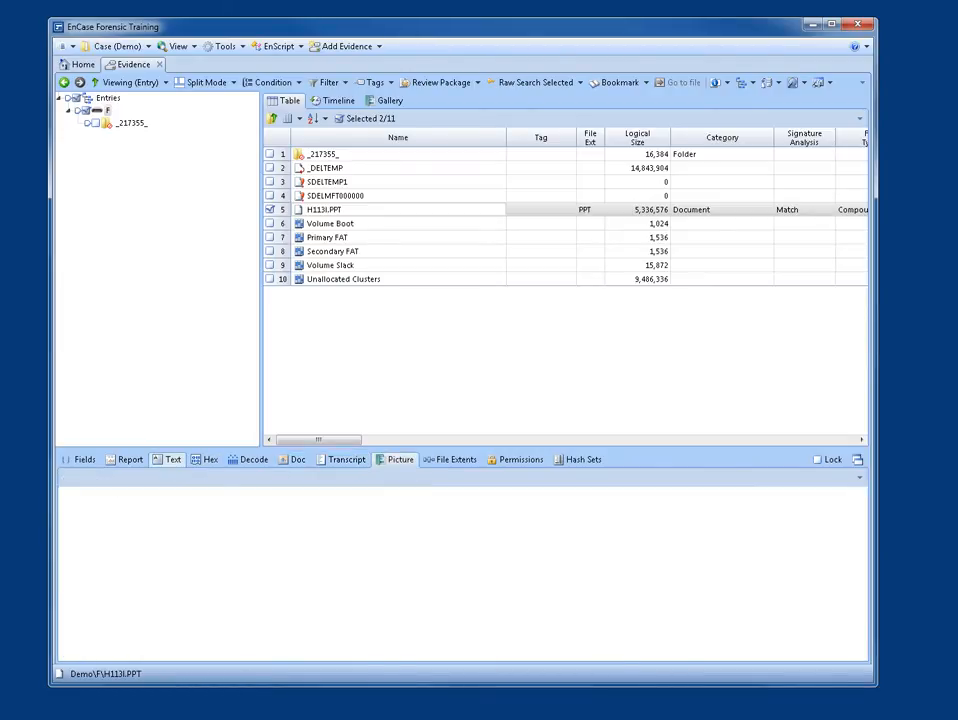
click(168, 459)
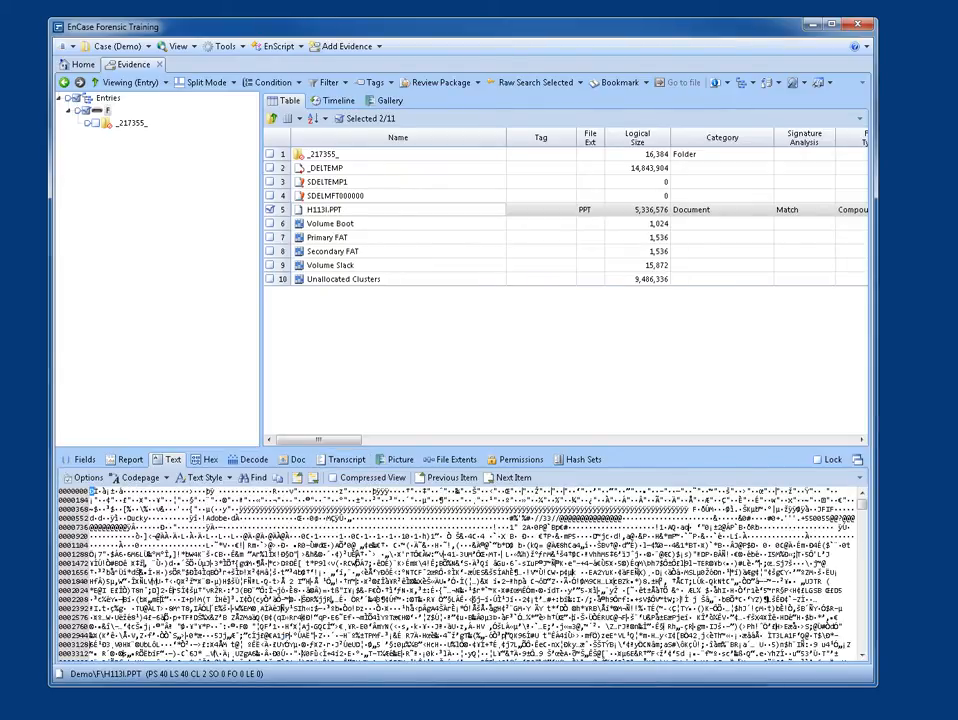
click(345, 459)
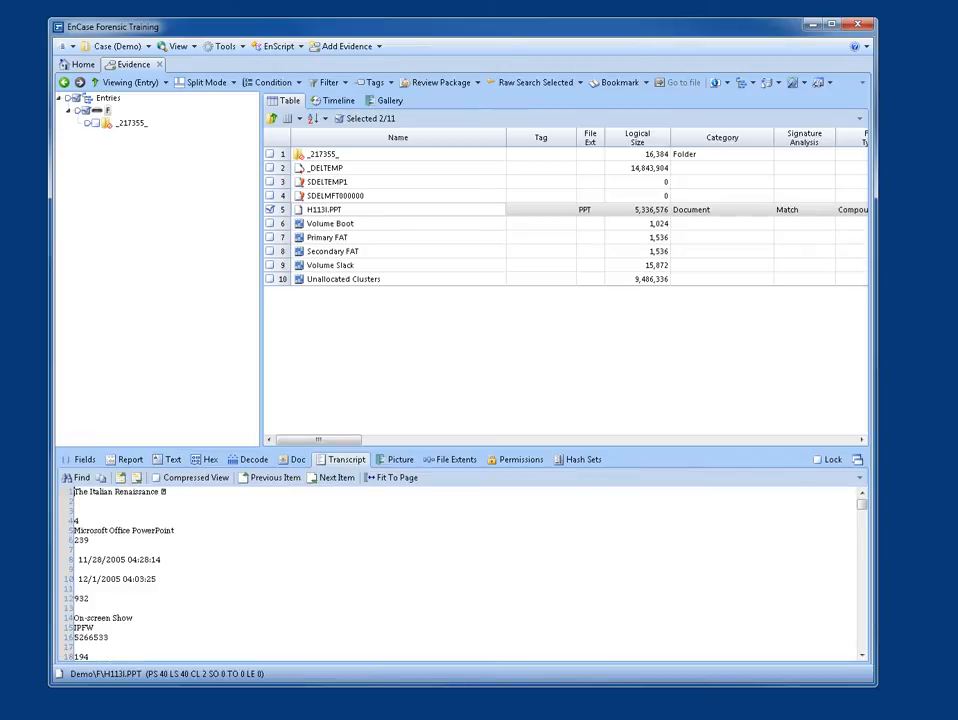
click(172, 459)
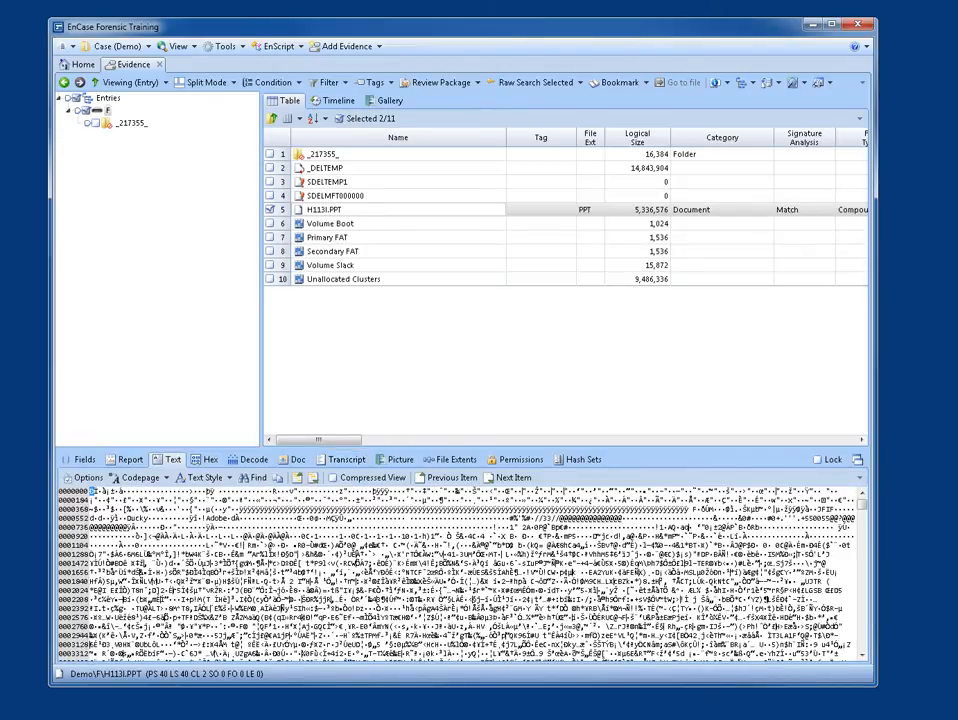
click(345, 459)
scroll(460, 570, down, 10)
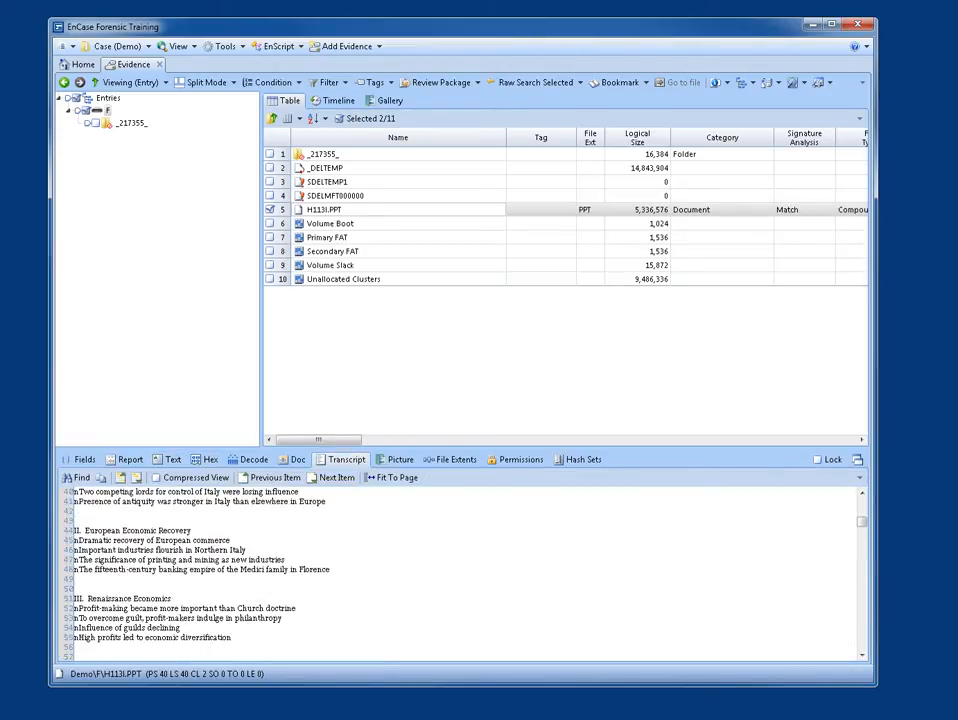
scroll(460, 570, down, 3)
scroll(460, 570, up, 15)
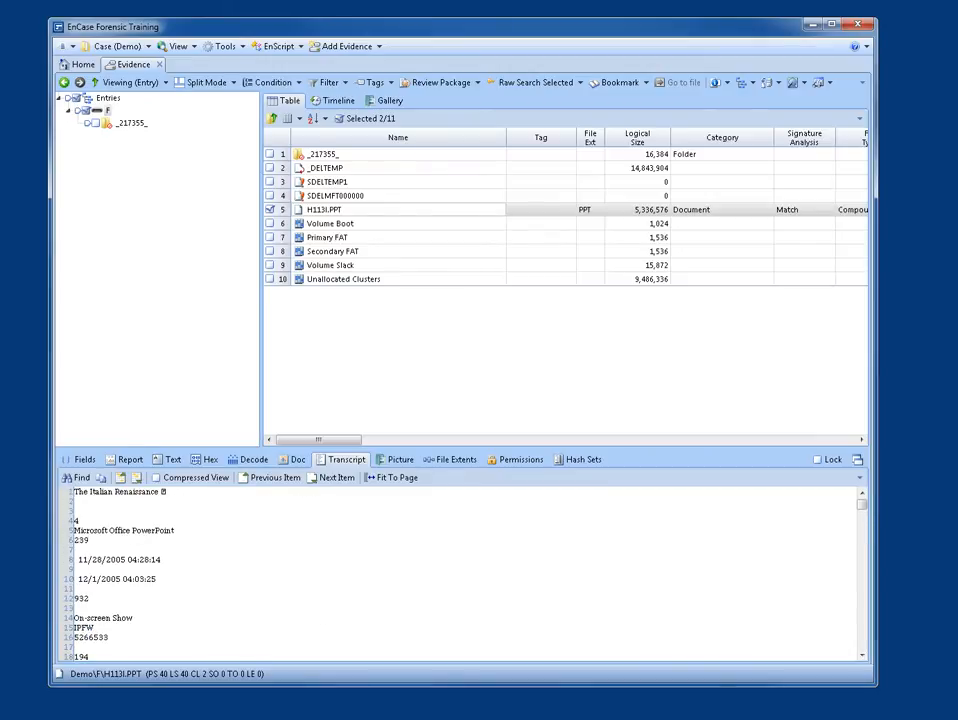
Step: Try Compressed View on the raw text of H113I.PPT and turn it off again
click(172, 459)
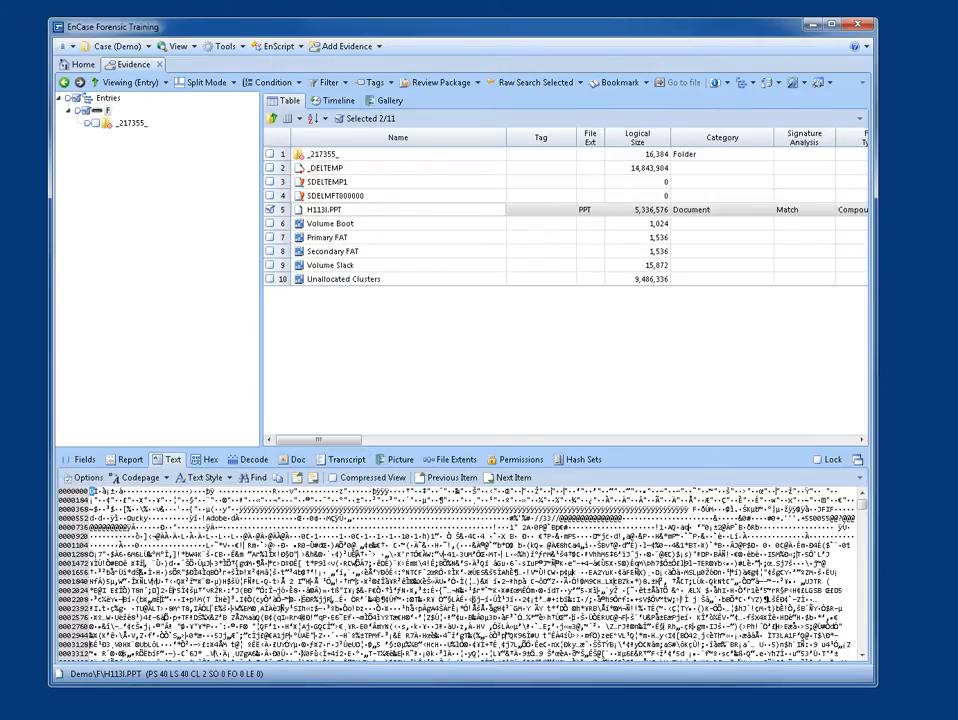
click(368, 478)
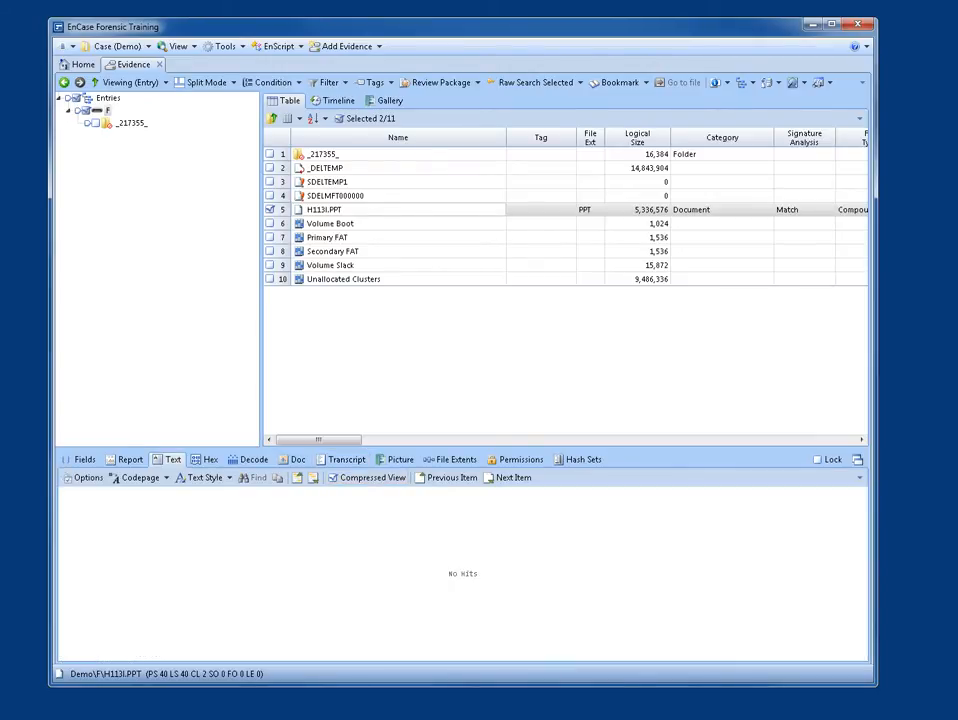
click(368, 478)
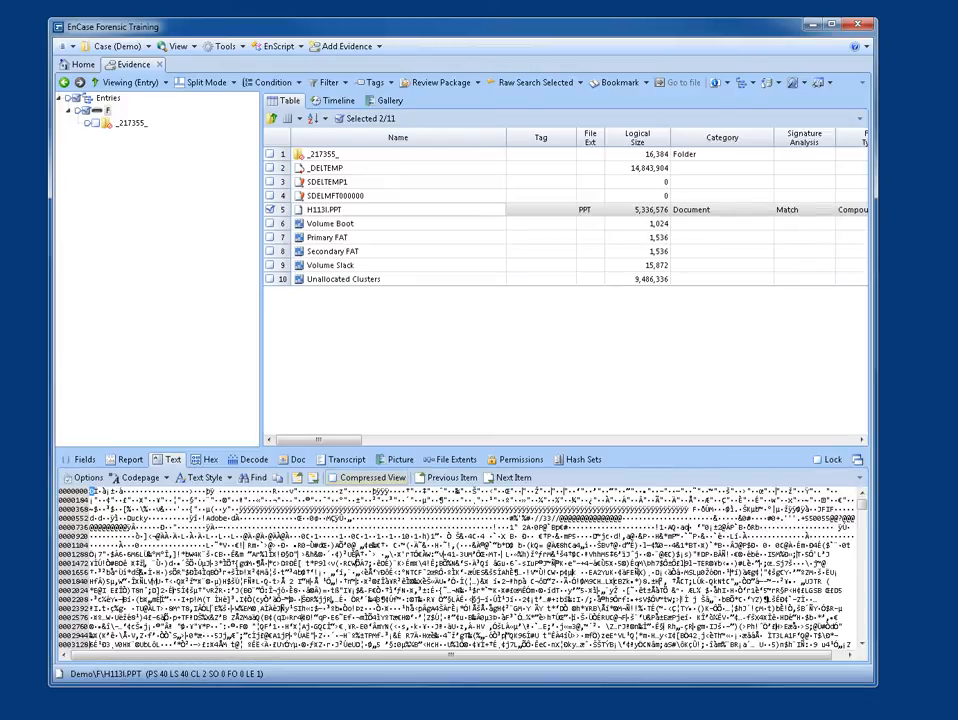
click(368, 478)
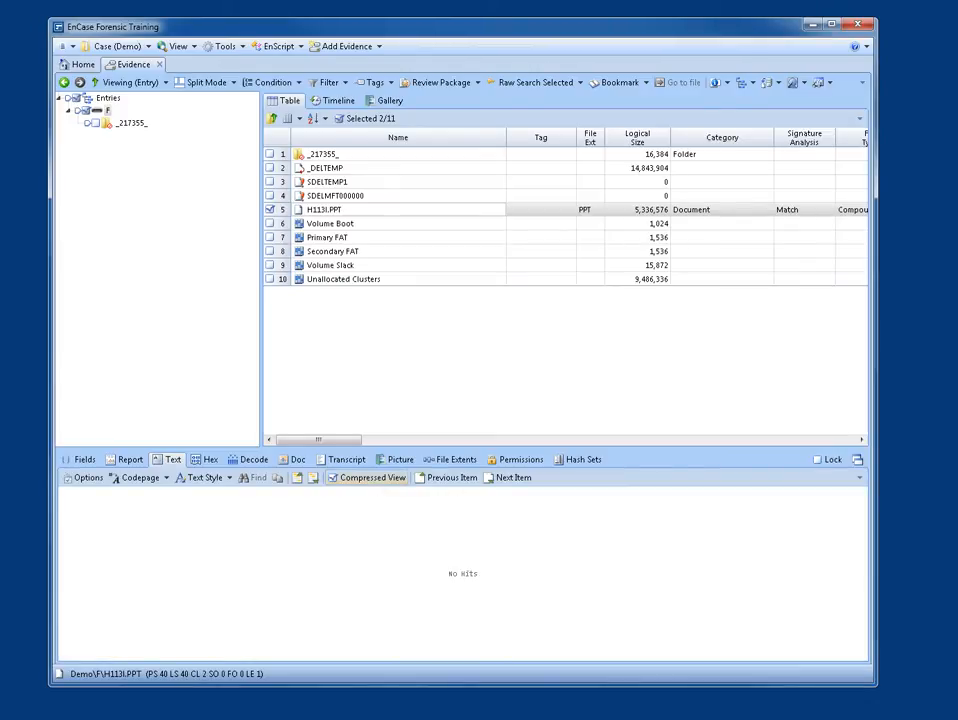
click(368, 478)
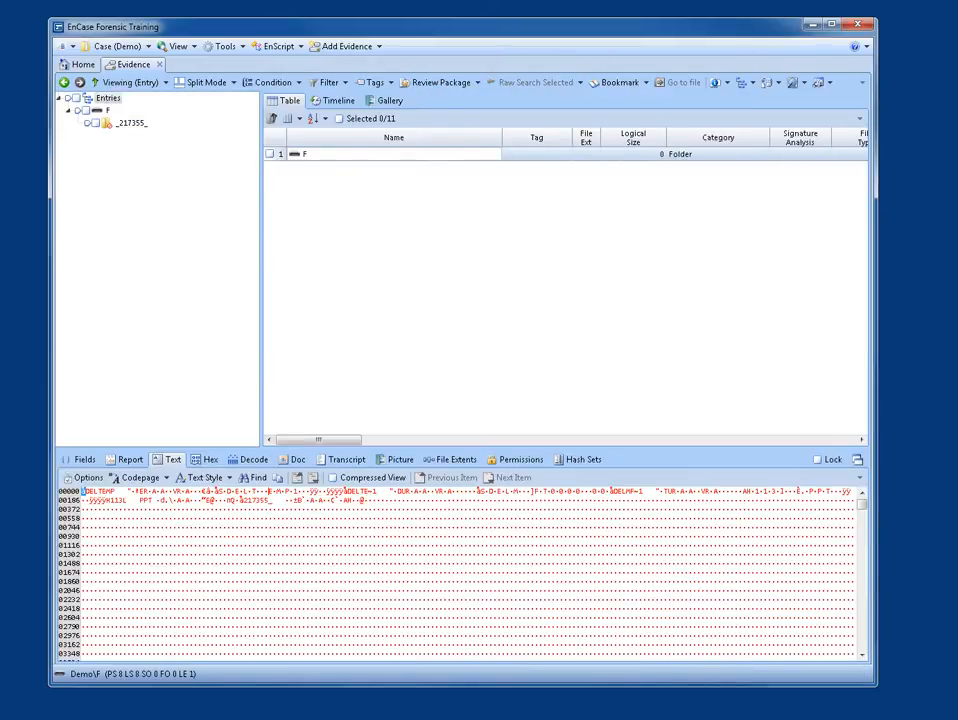
Step: Select all entries on drive F and start a new raw search of them with a new keyword
click(86, 111)
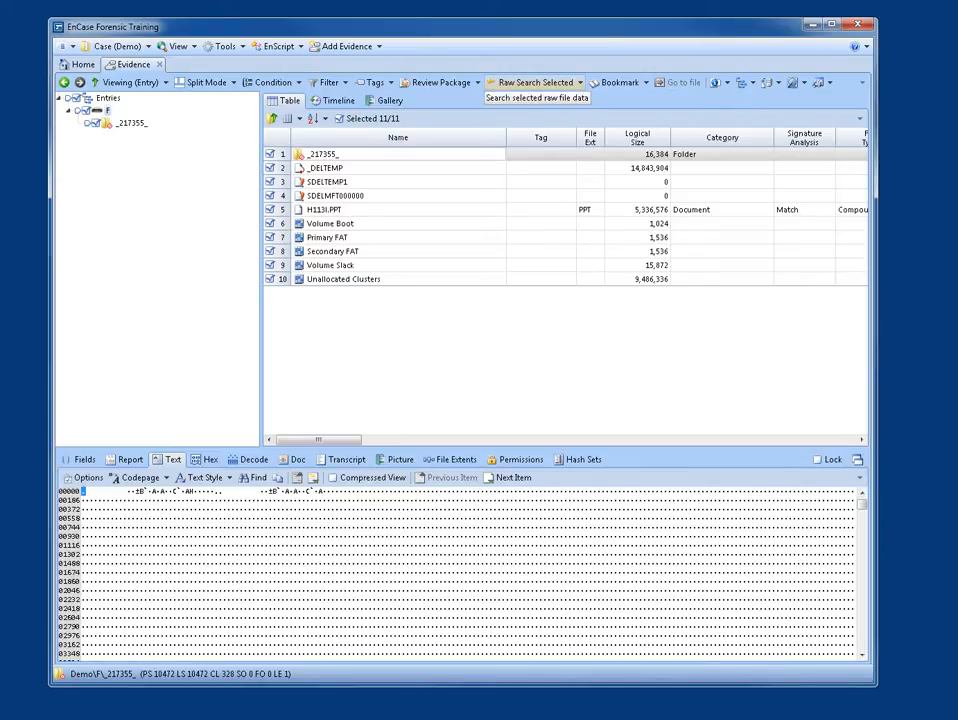
click(535, 82)
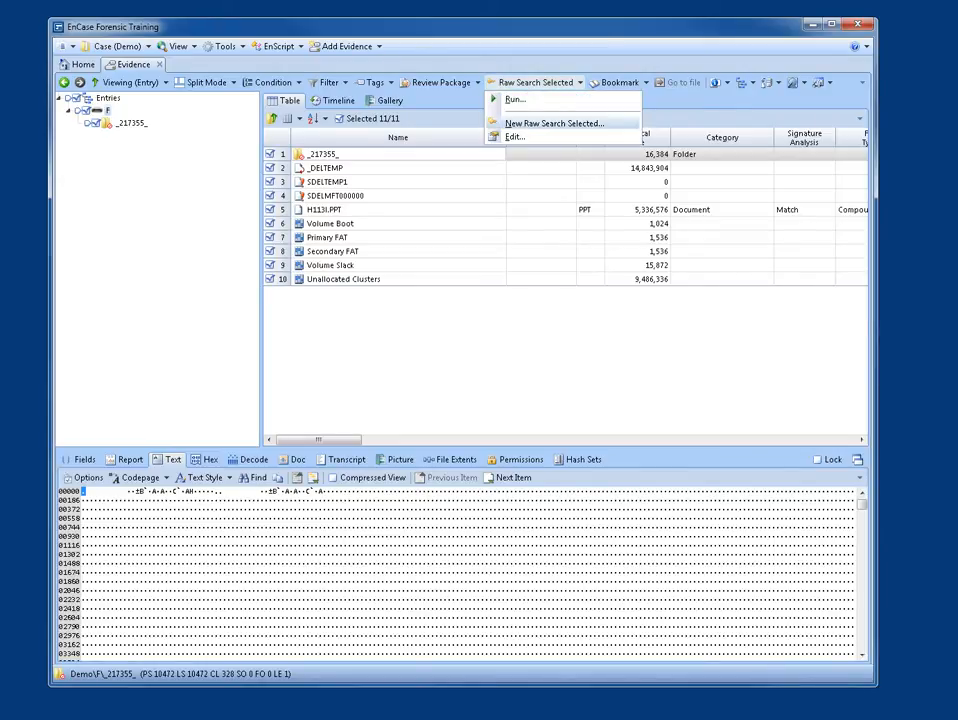
click(555, 123)
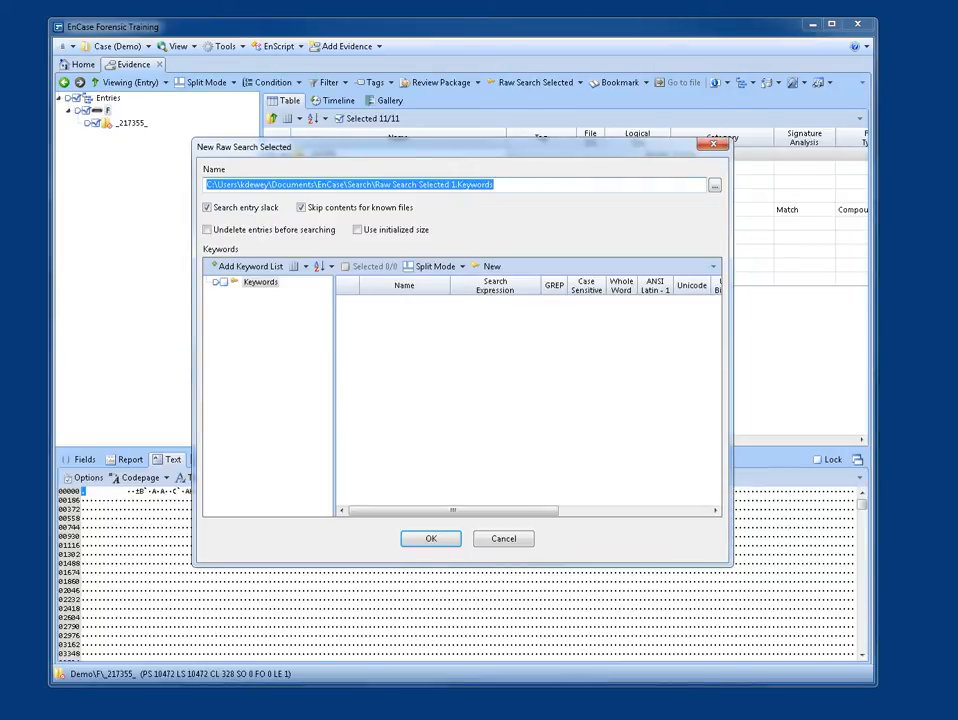
right_click(391, 355)
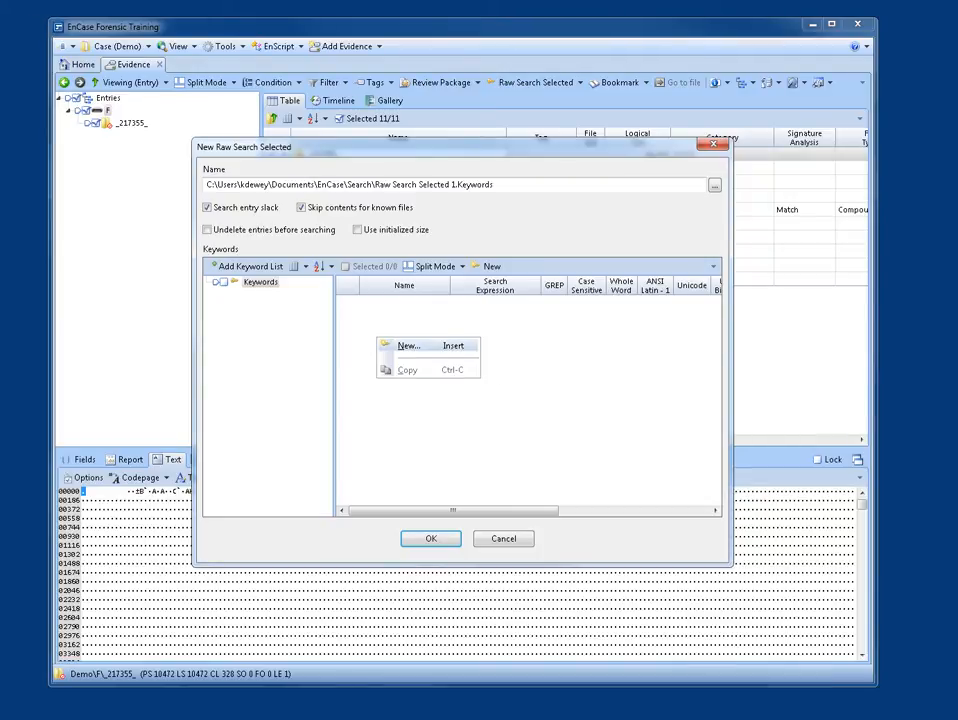
click(422, 361)
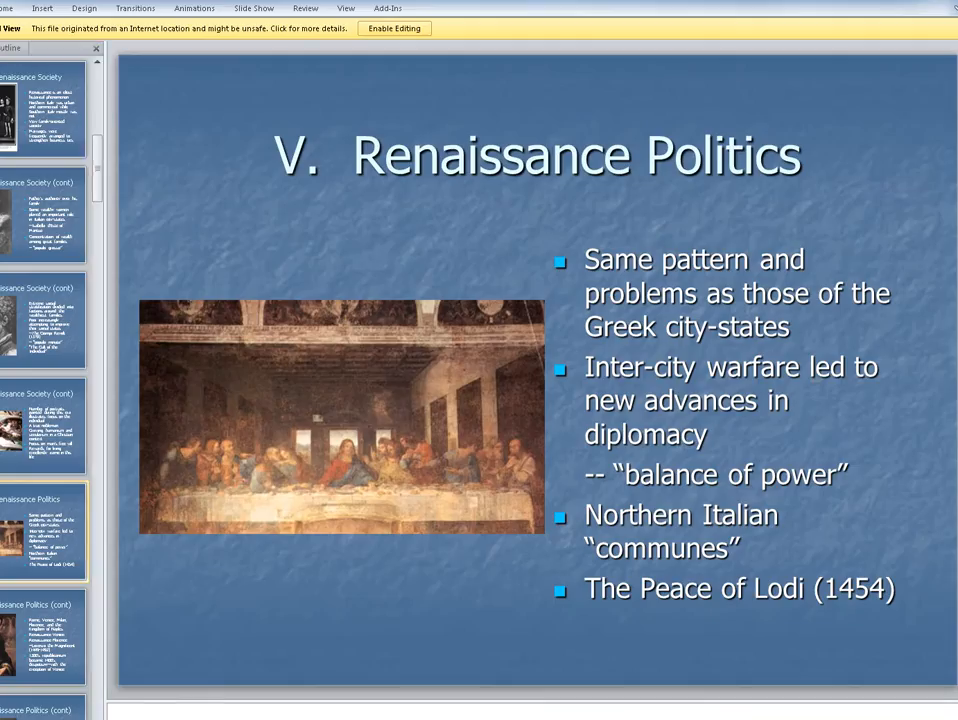
Step: Switch to PowerPoint and look through the Renaissance Politics, Society and Economics slides for text to use as a search keyword
key(Up)
key(Up)
key(Up)
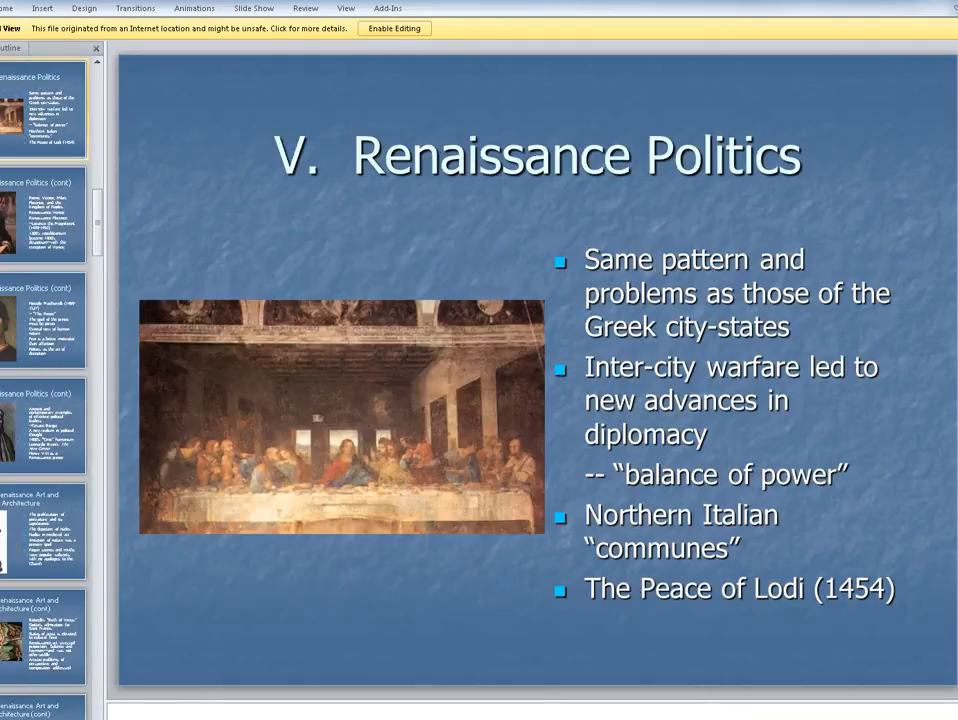
key(Up)
key(Up)
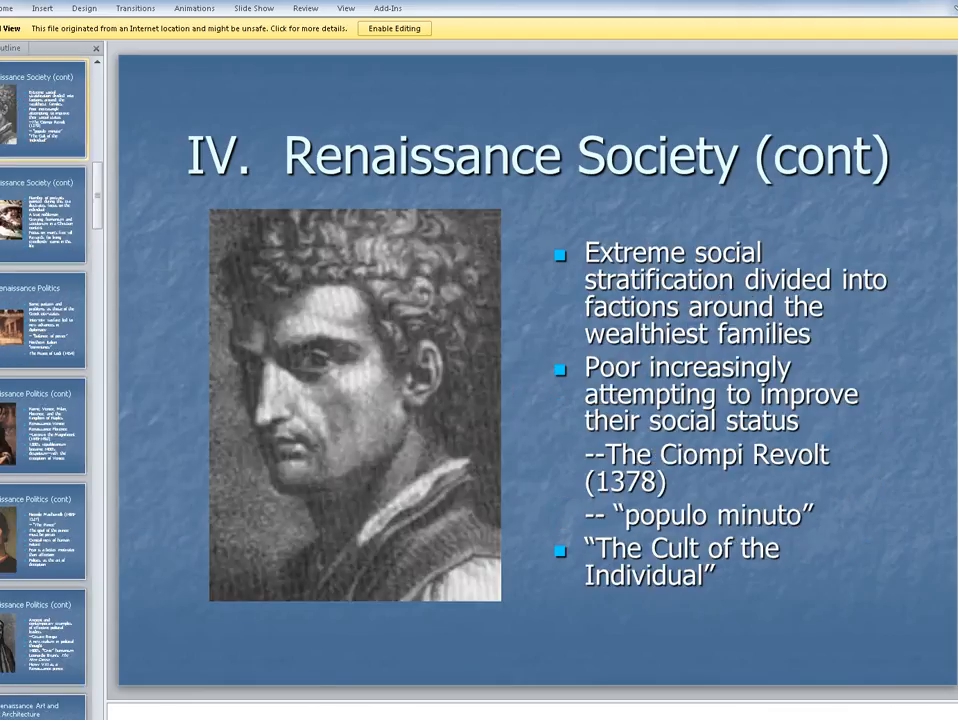
key(Up)
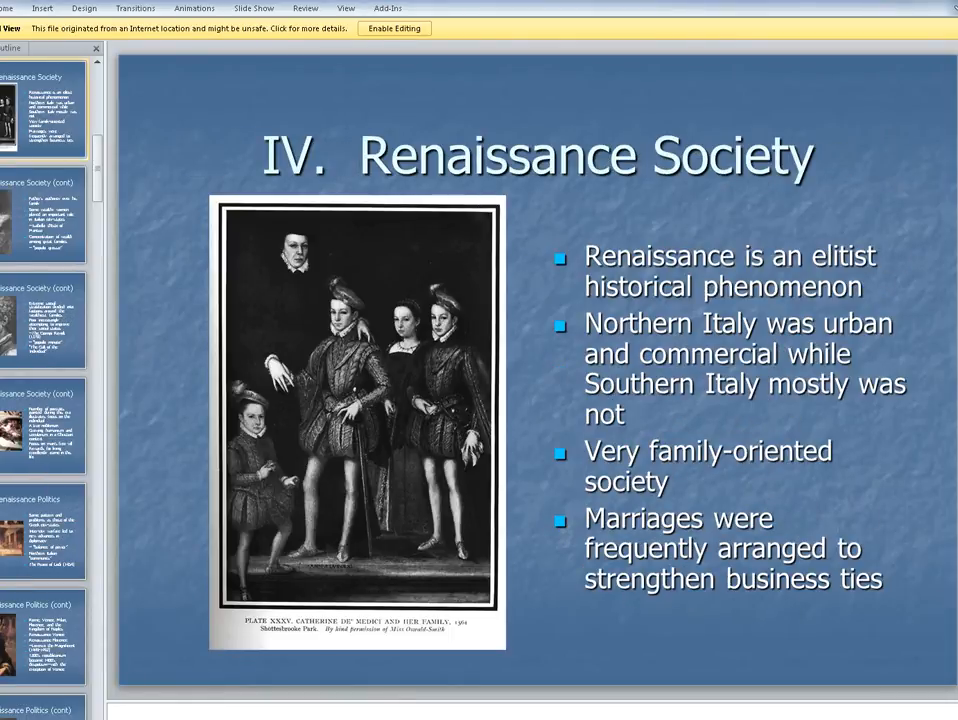
scroll(538, 370, down, 3)
scroll(538, 370, up, 4)
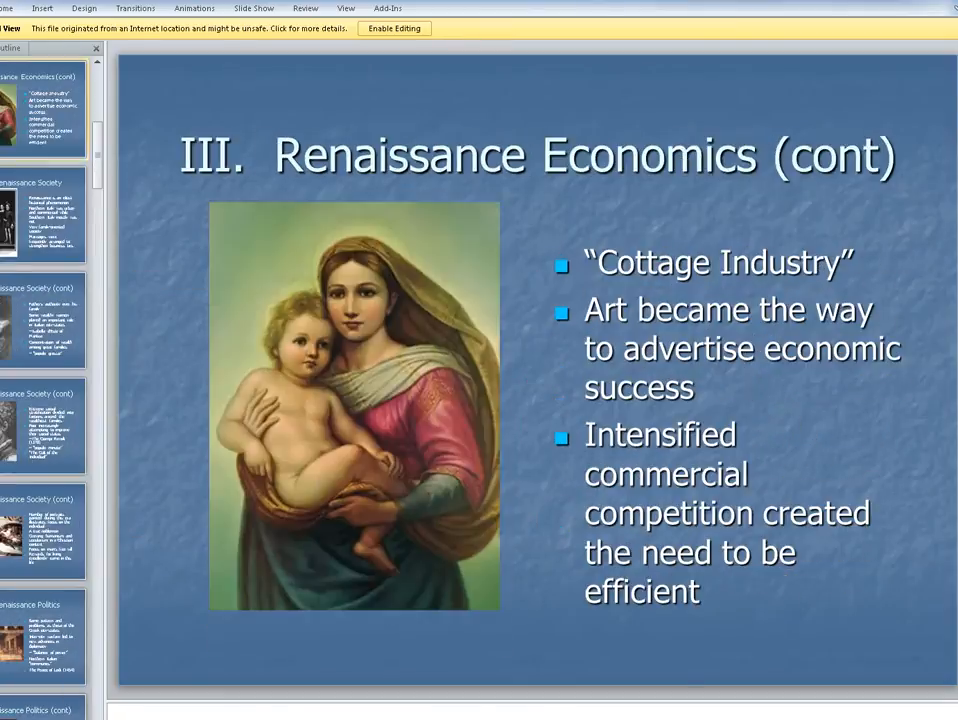
scroll(538, 370, up, 4)
scroll(538, 370, down, 6)
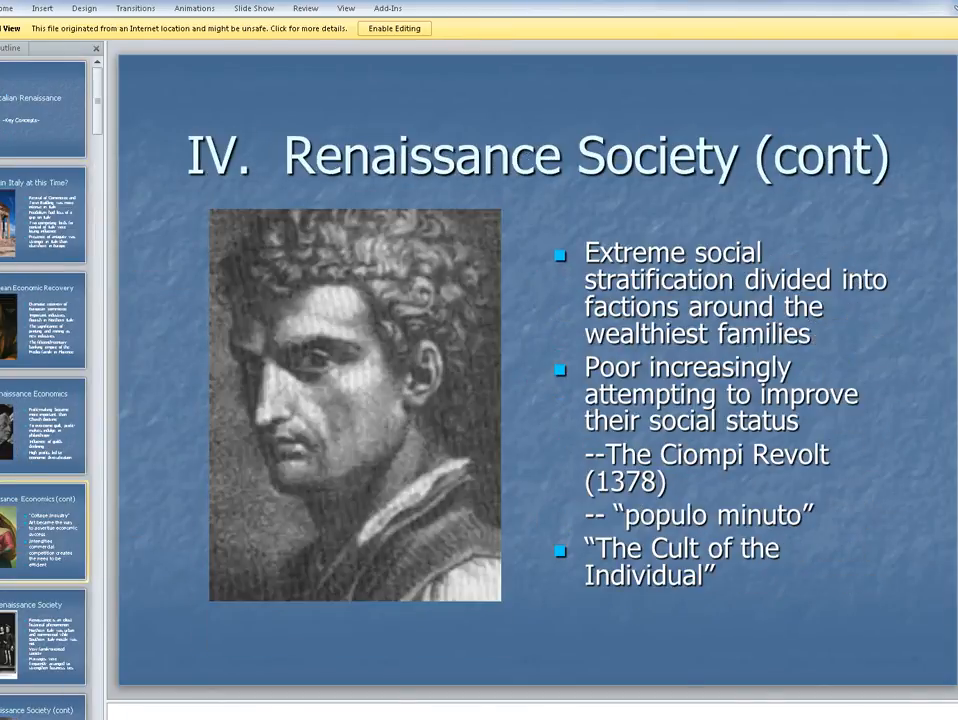
scroll(538, 370, down, 3)
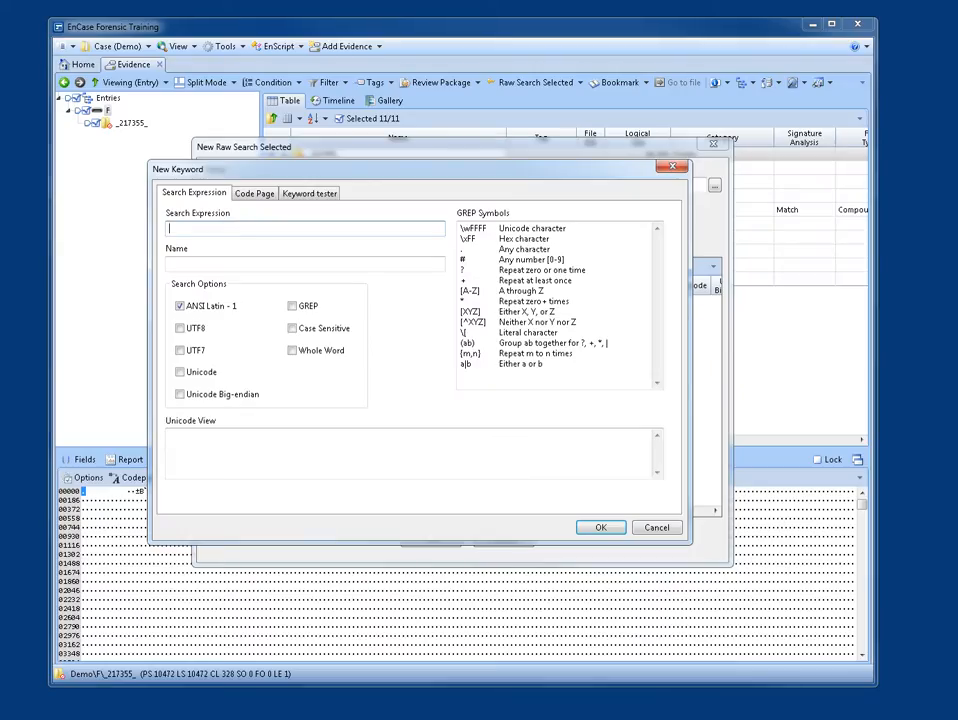
Step: Discard the pending keyword and raw search, and start a fresh raw search of the selected entries with a new keyword
key(Escape)
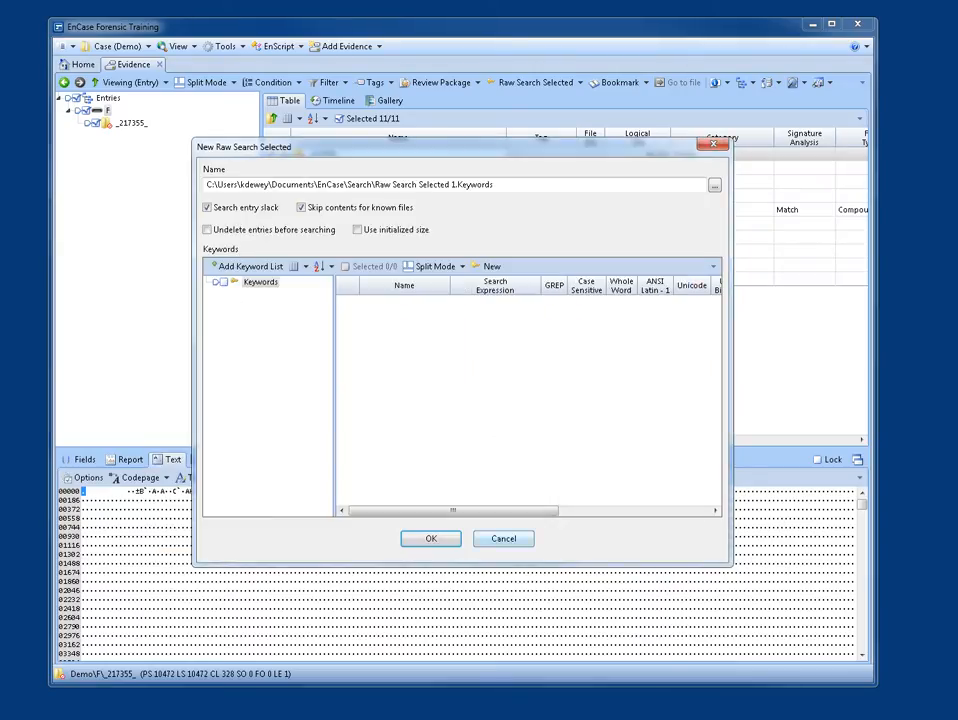
click(503, 539)
click(536, 83)
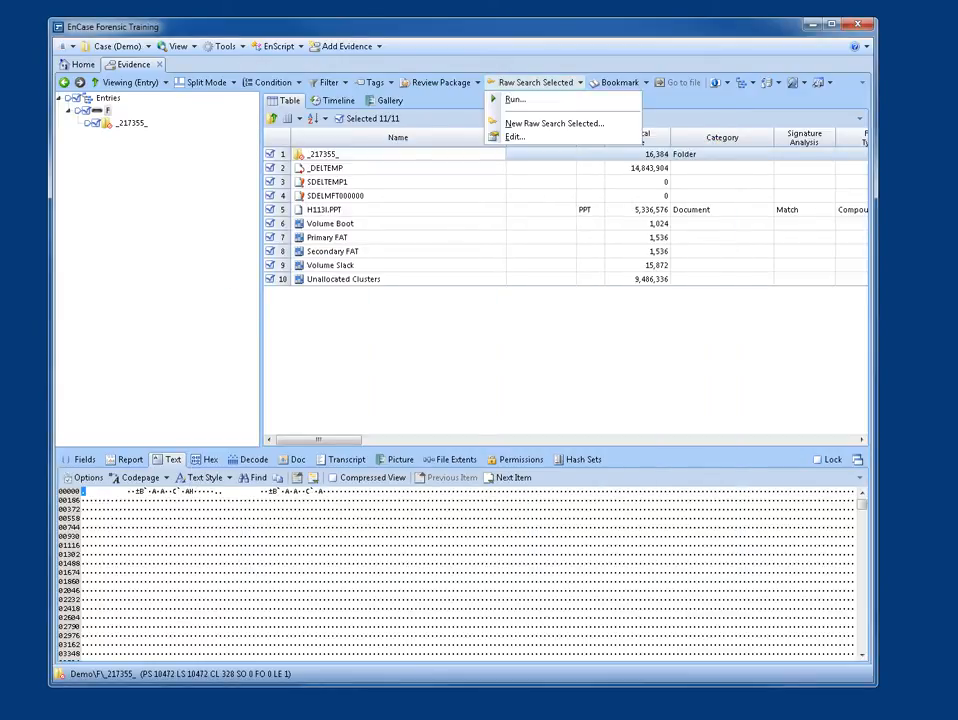
click(554, 123)
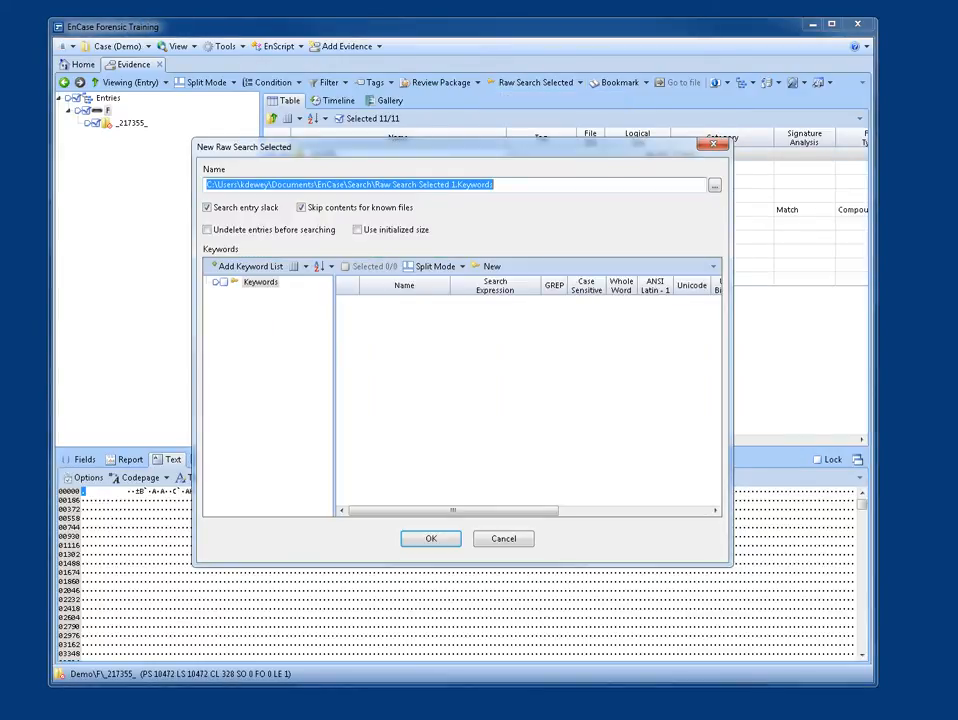
right_click(404, 342)
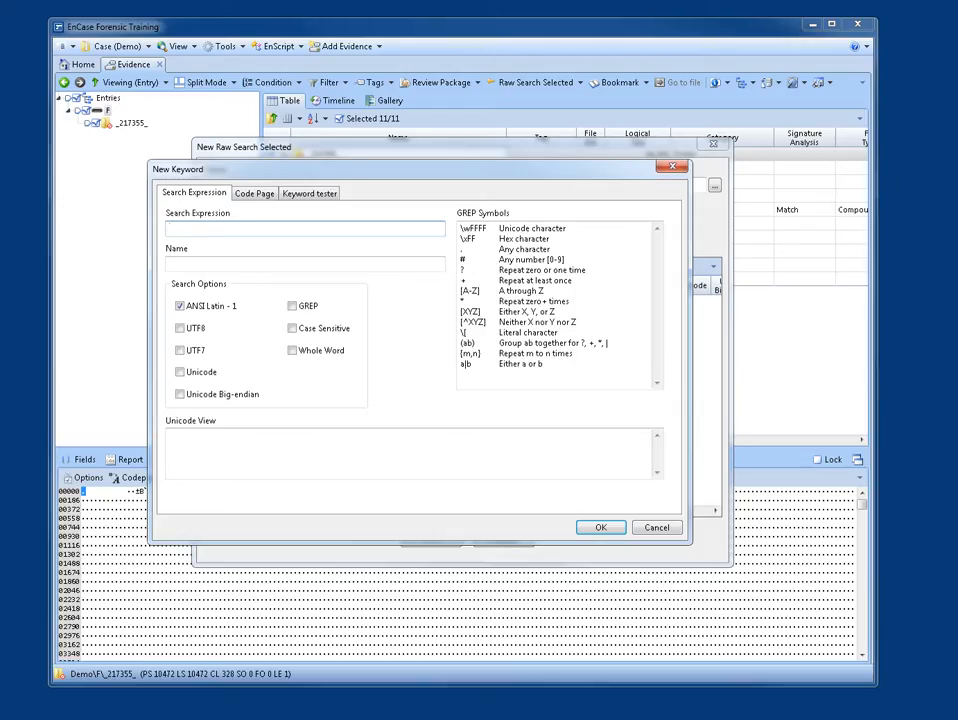
text(1449-14925)
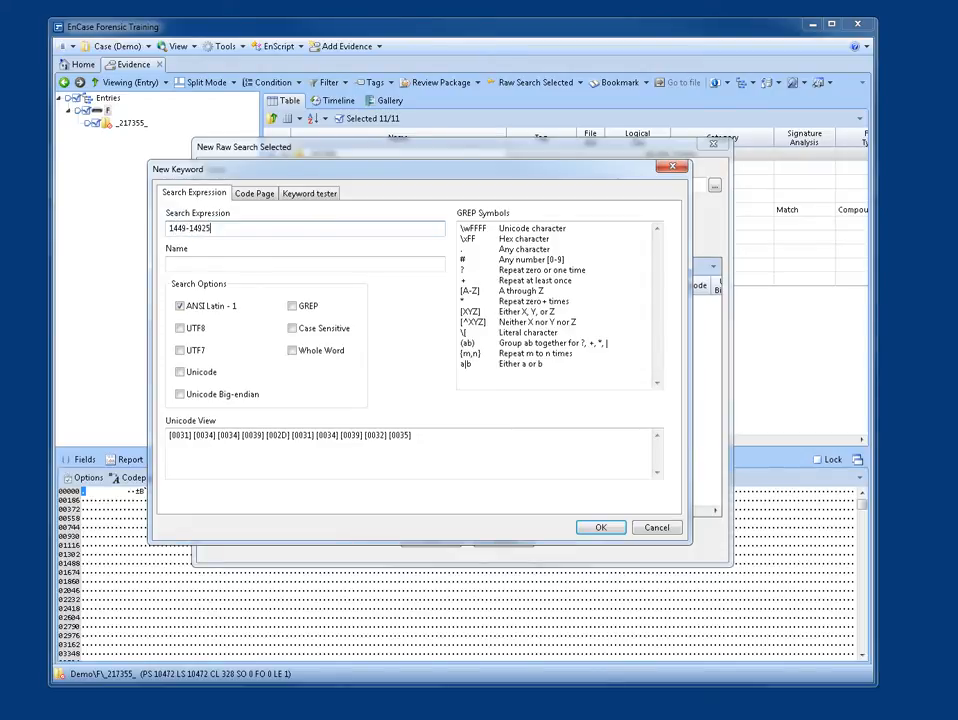
key(BackSpace)
key(BackSpace)
key(BackSpace)
key(BackSpace)
key(BackSpace)
key(BackSpace)
key(BackSpace)
key(BackSpace)
key(BackSpace)
key(BackSpace)
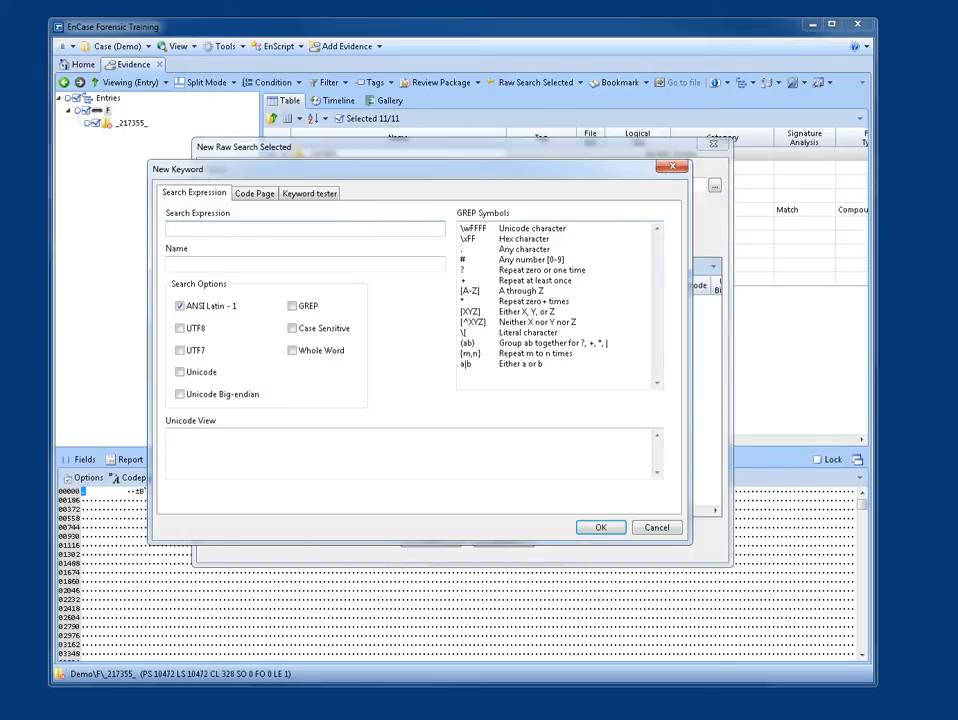
Step: Enter the search expression ####-#### using the any-number symbol and name the keyword Numbers with Dash
click(478, 259)
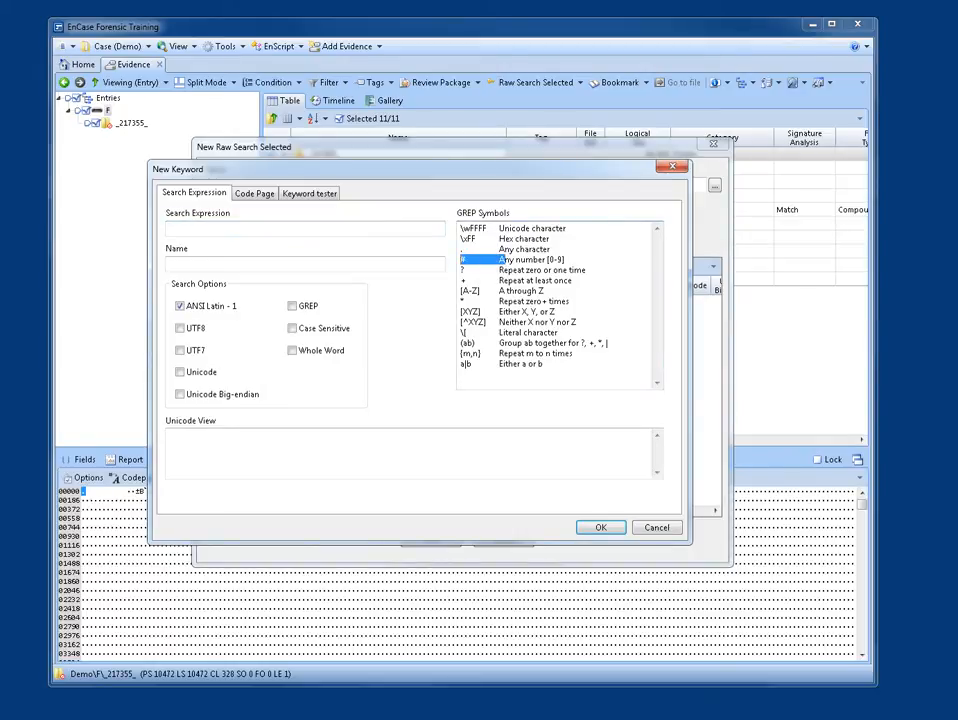
click(200, 229)
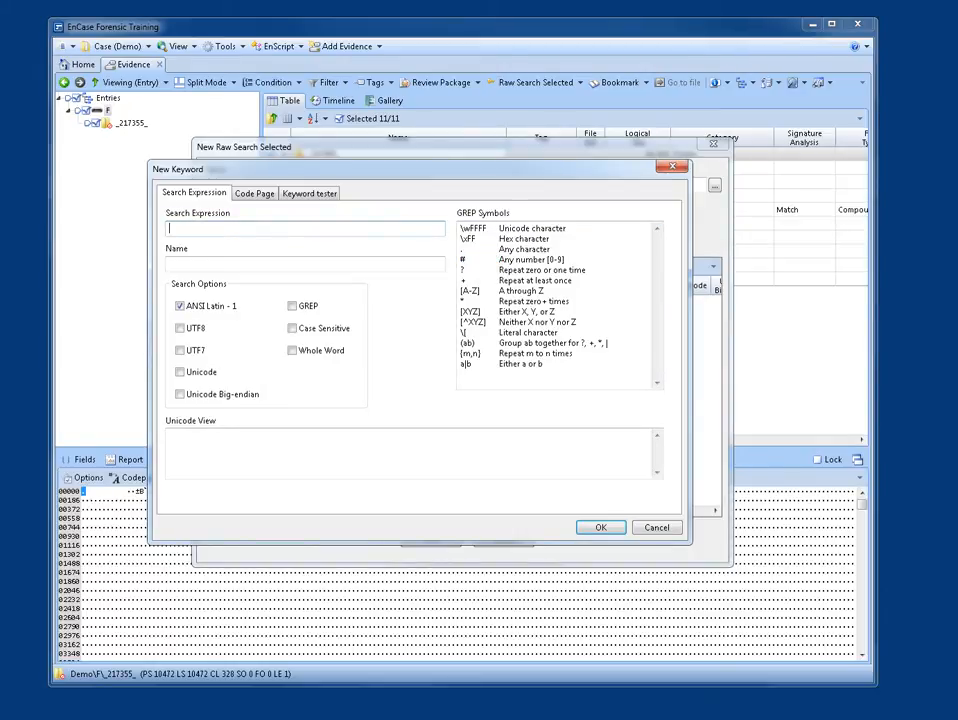
text(####-)
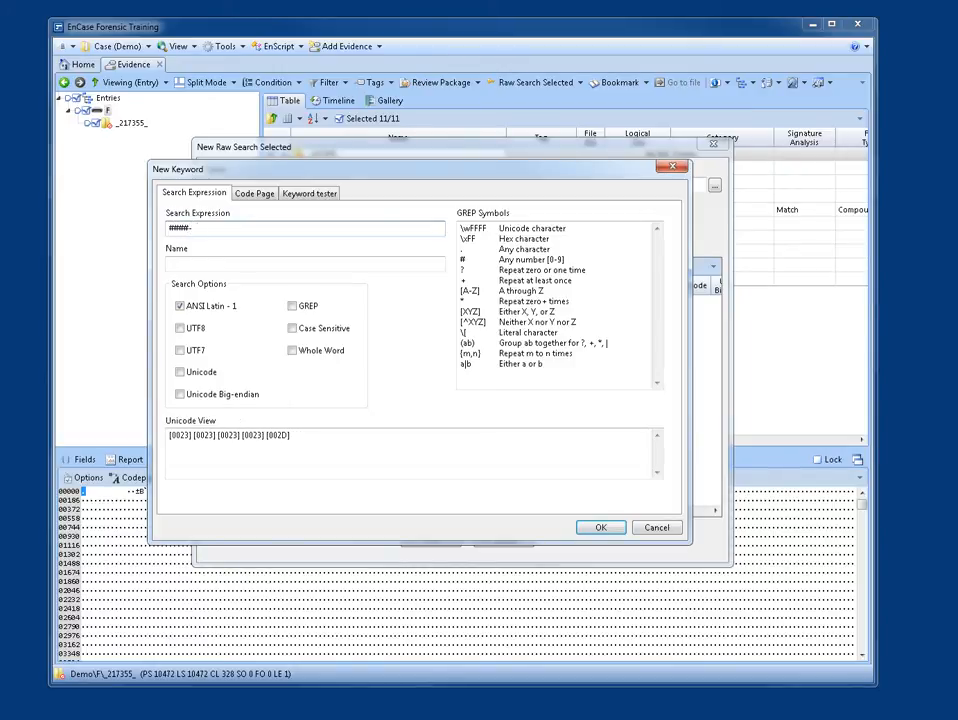
text(####)
key(Tab)
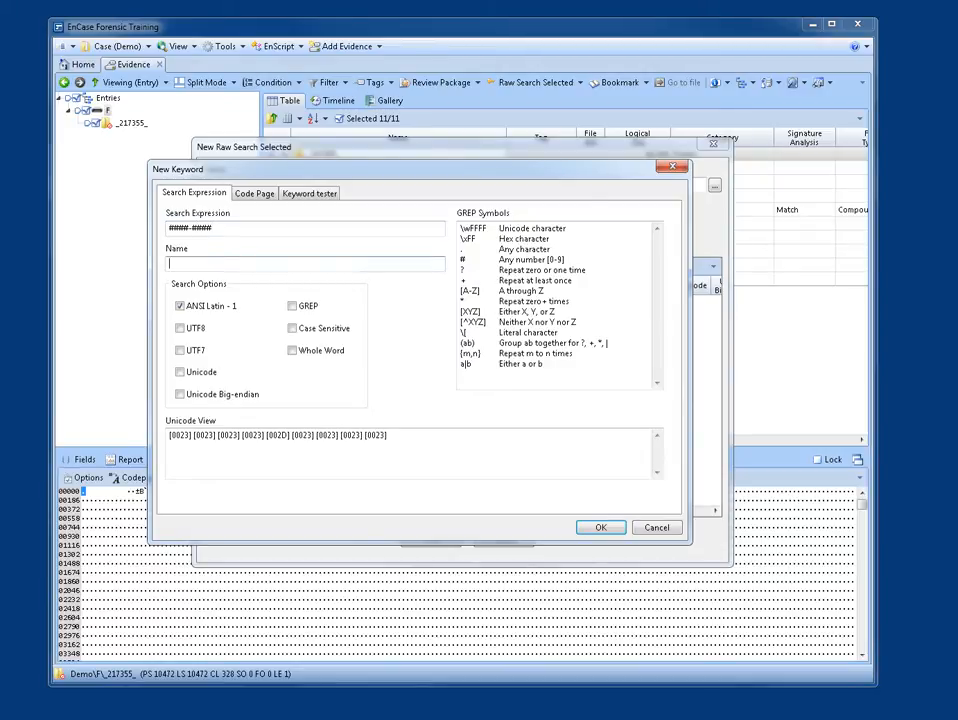
text(Numbers with Dash)
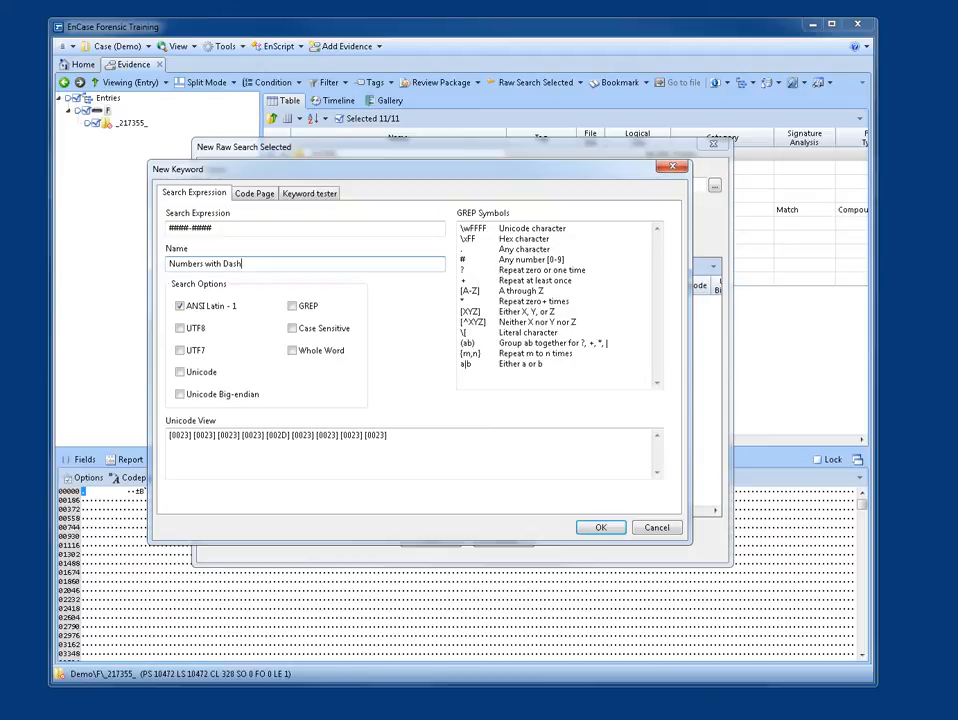
Step: Compare the expression's Unicode view with and without GREP, enable GREP, and add the keyword to the search
click(291, 305)
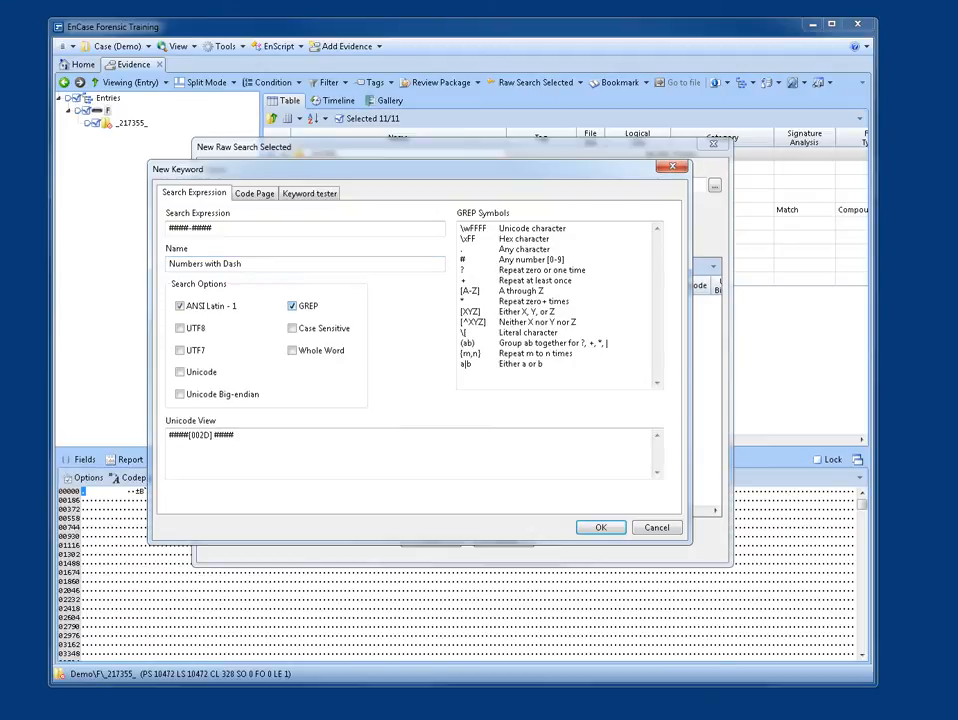
click(291, 305)
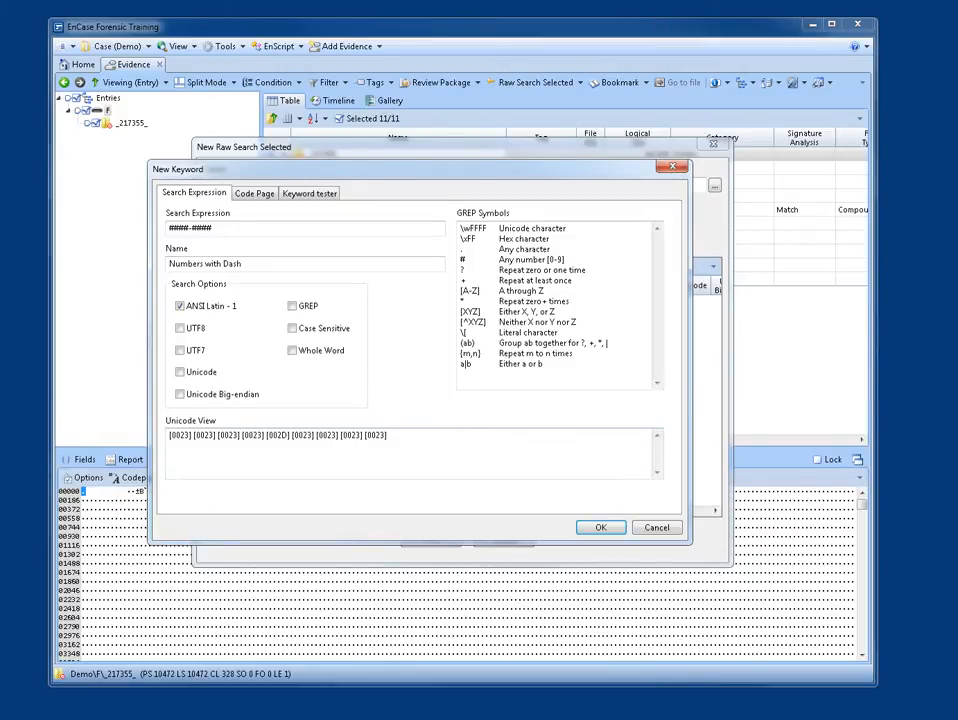
drag(460, 260, 565, 260)
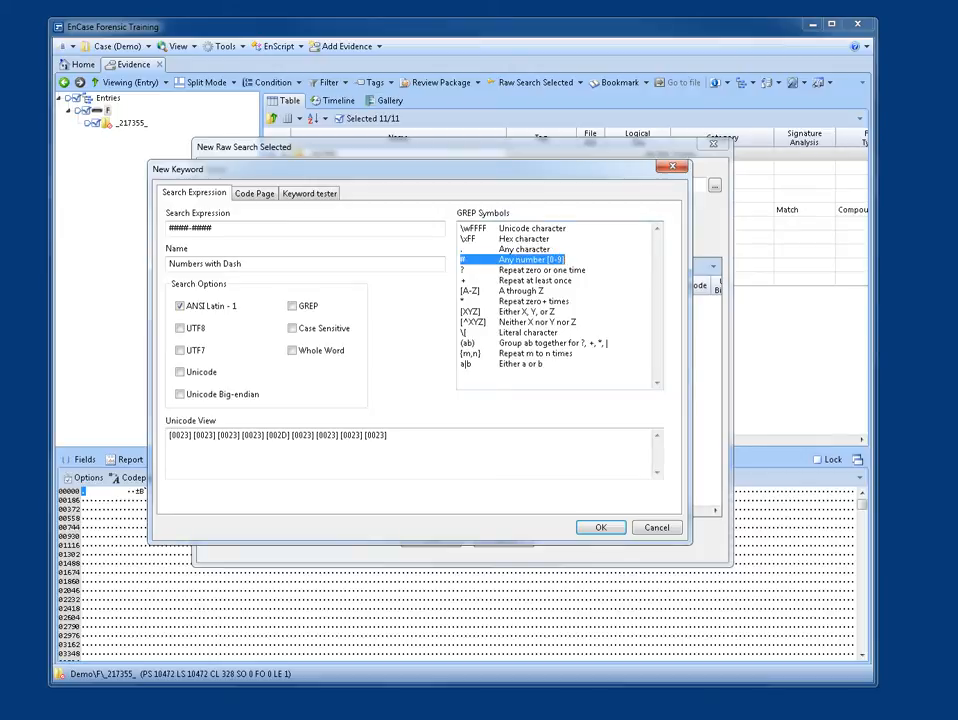
click(558, 280)
click(293, 306)
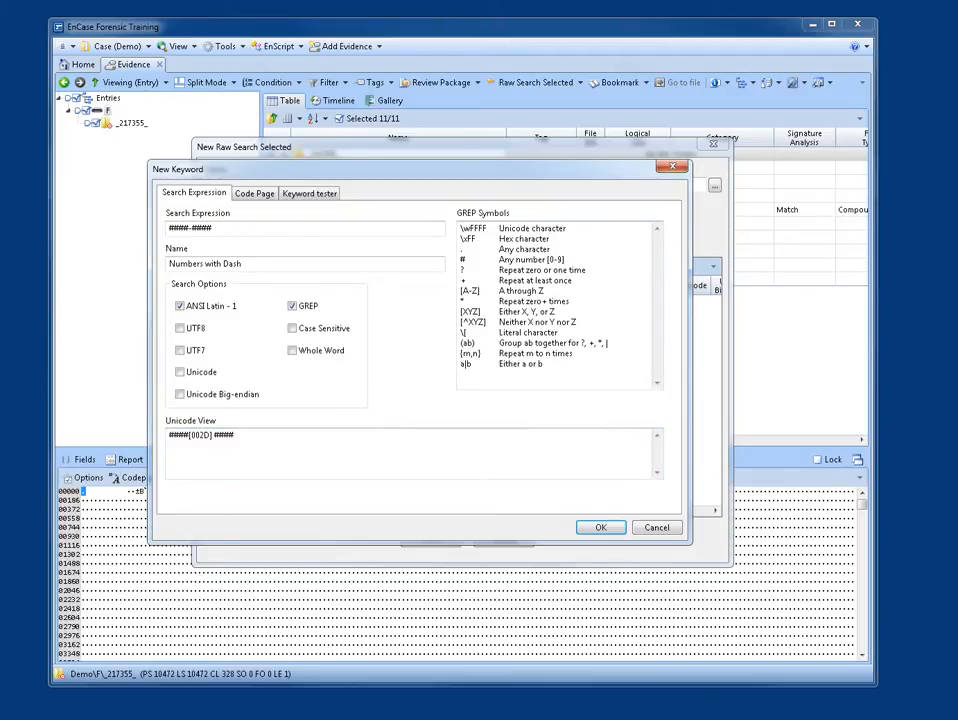
key(Return)
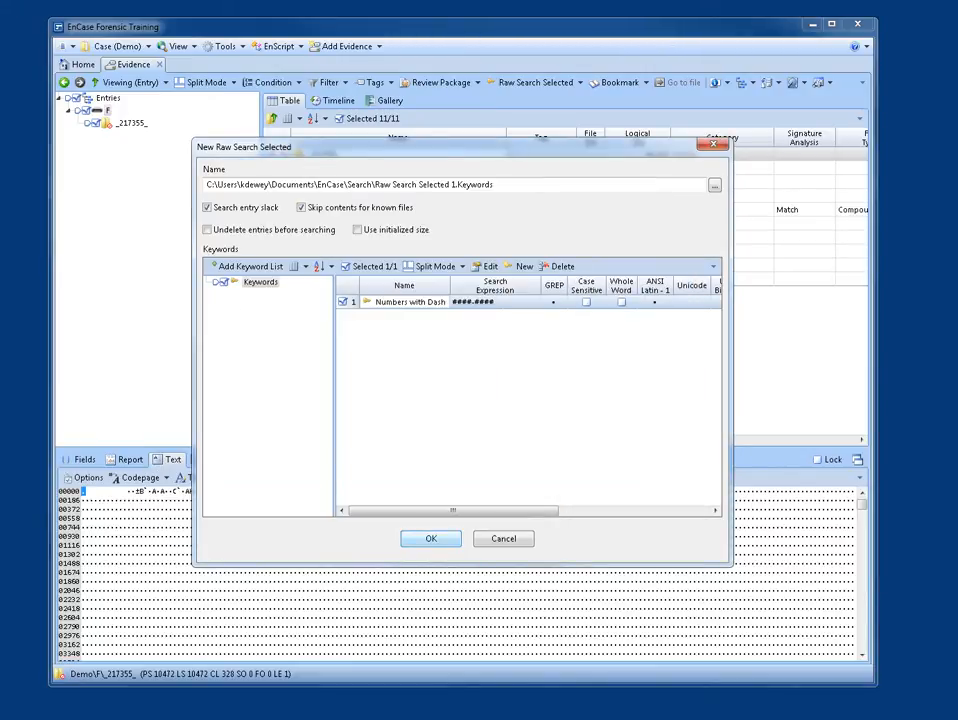
Step: Review the settings of the Numbers with Dash keyword and the option to skip contents for known files
right_click(376, 341)
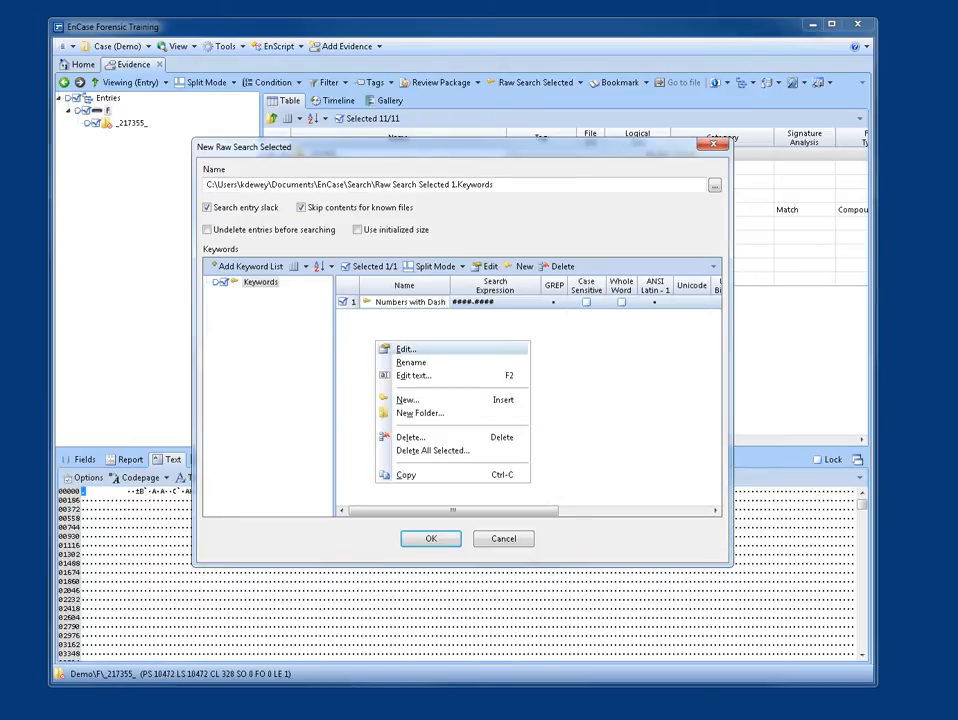
click(408, 400)
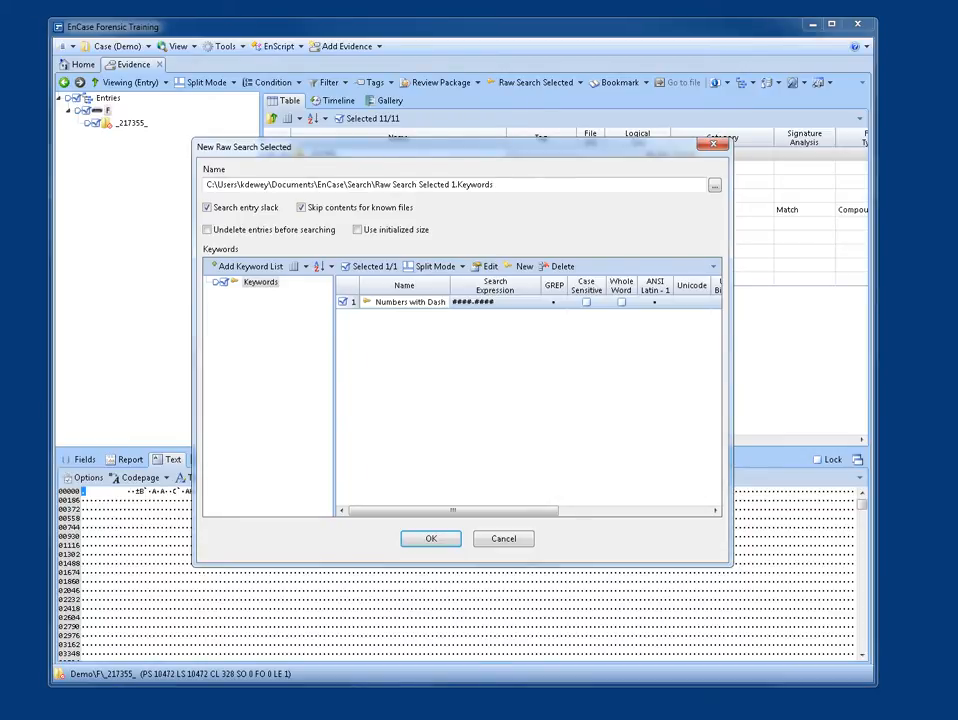
right_click(424, 302)
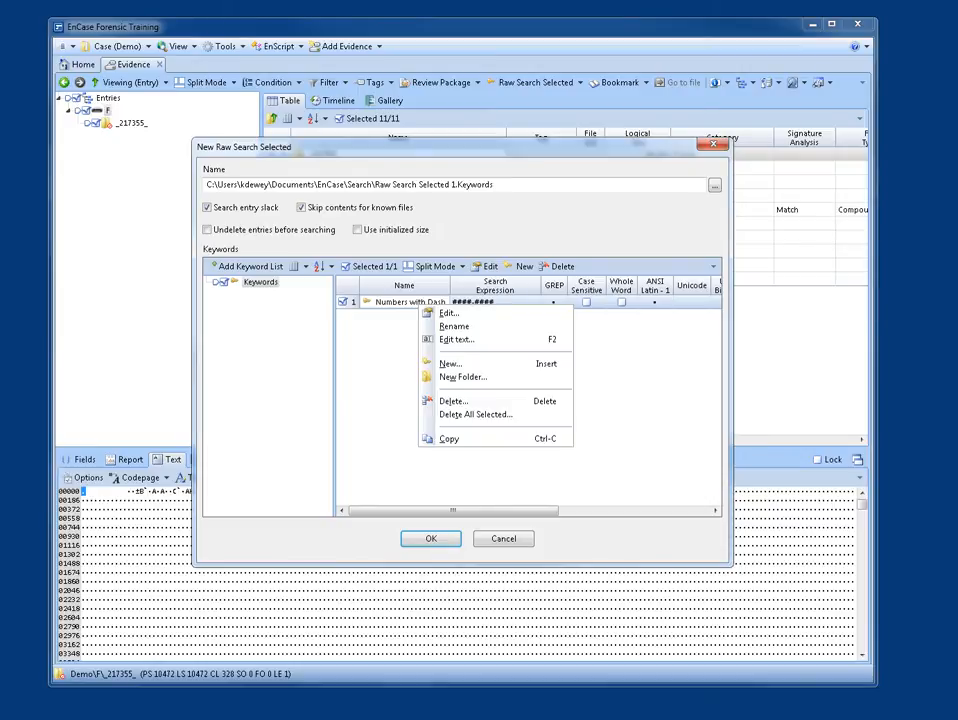
click(449, 314)
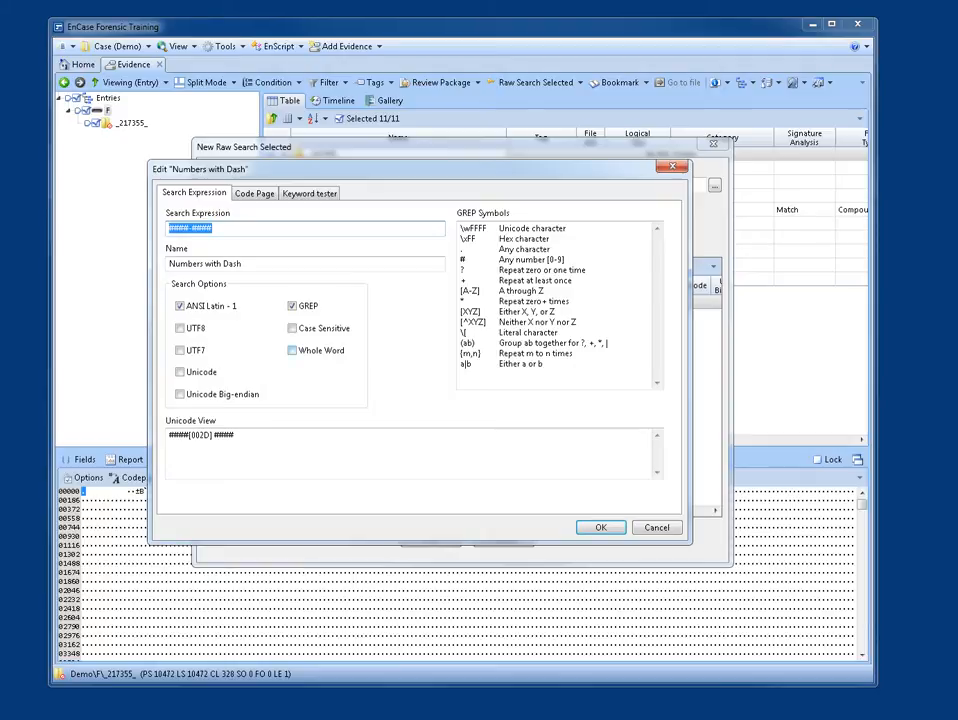
click(657, 527)
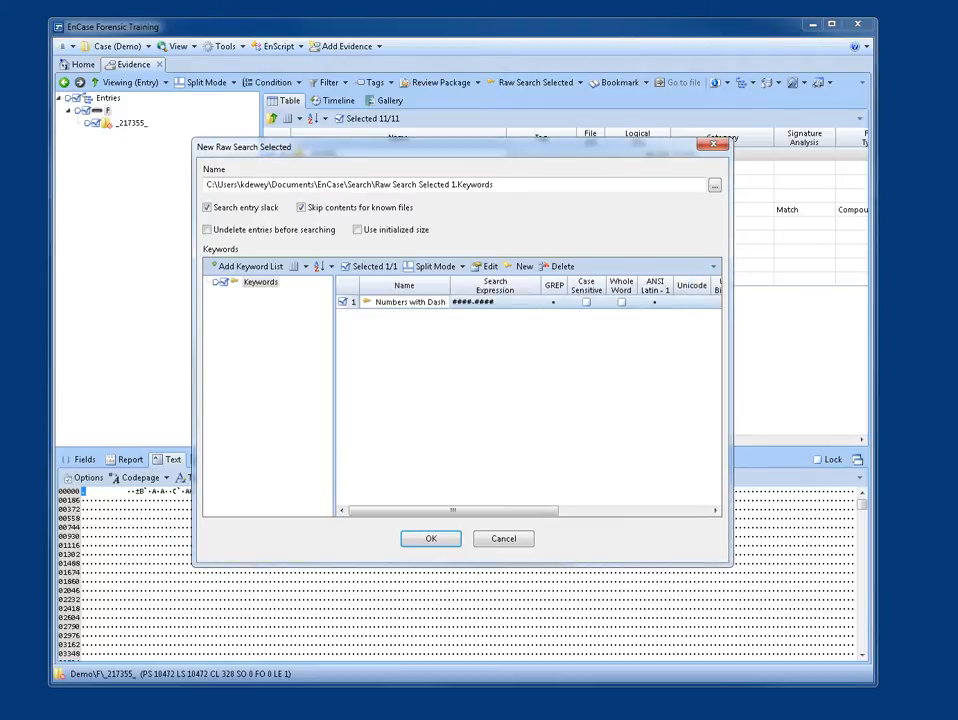
right_click(428, 302)
click(452, 314)
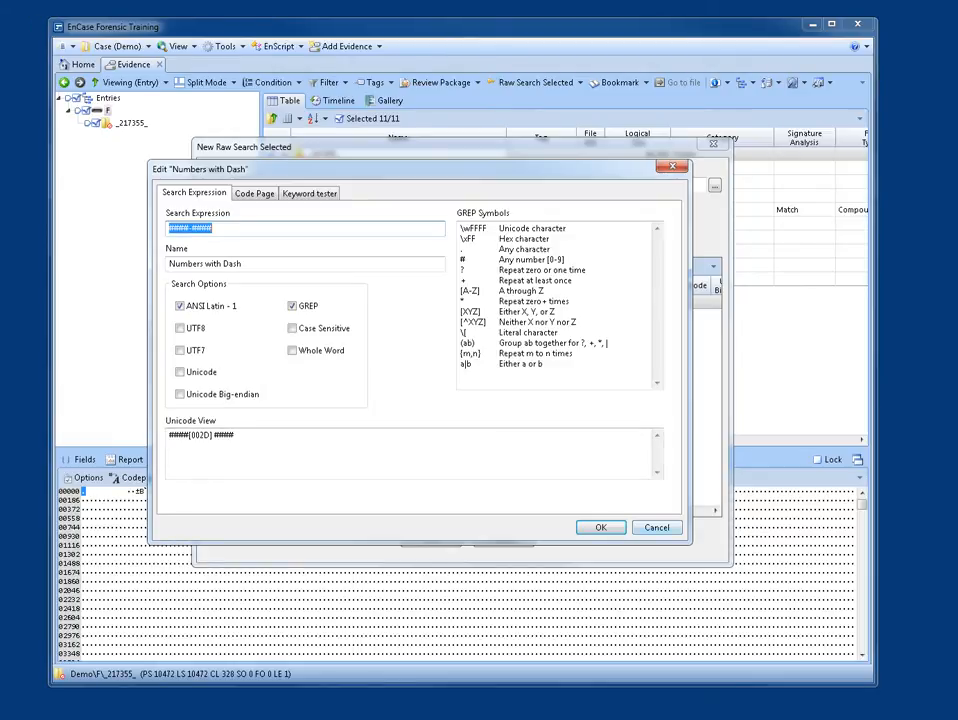
key(Return)
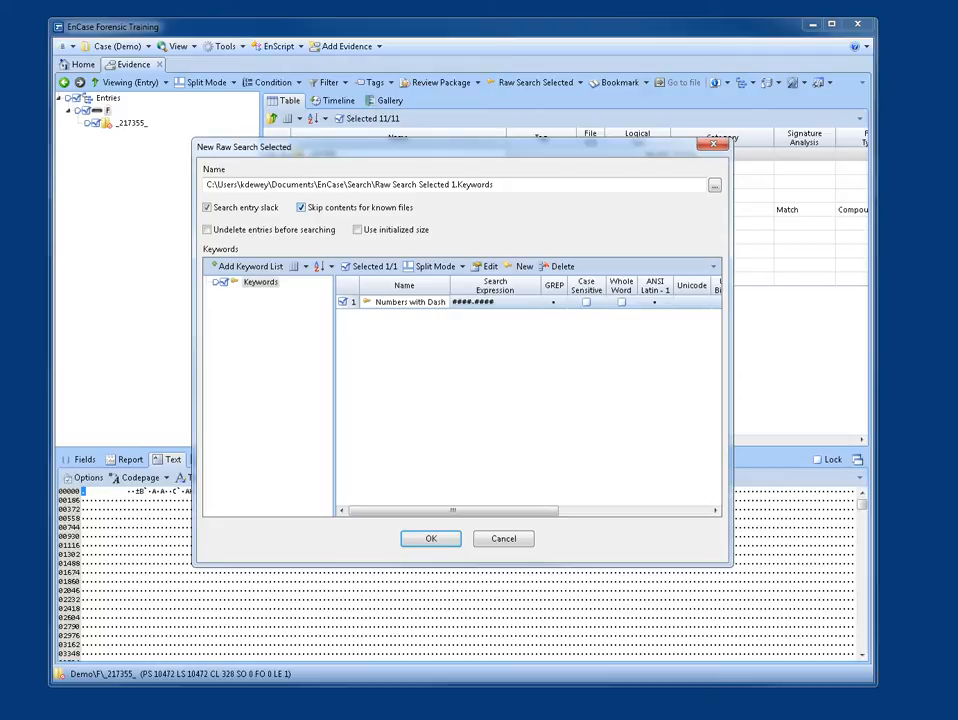
click(301, 208)
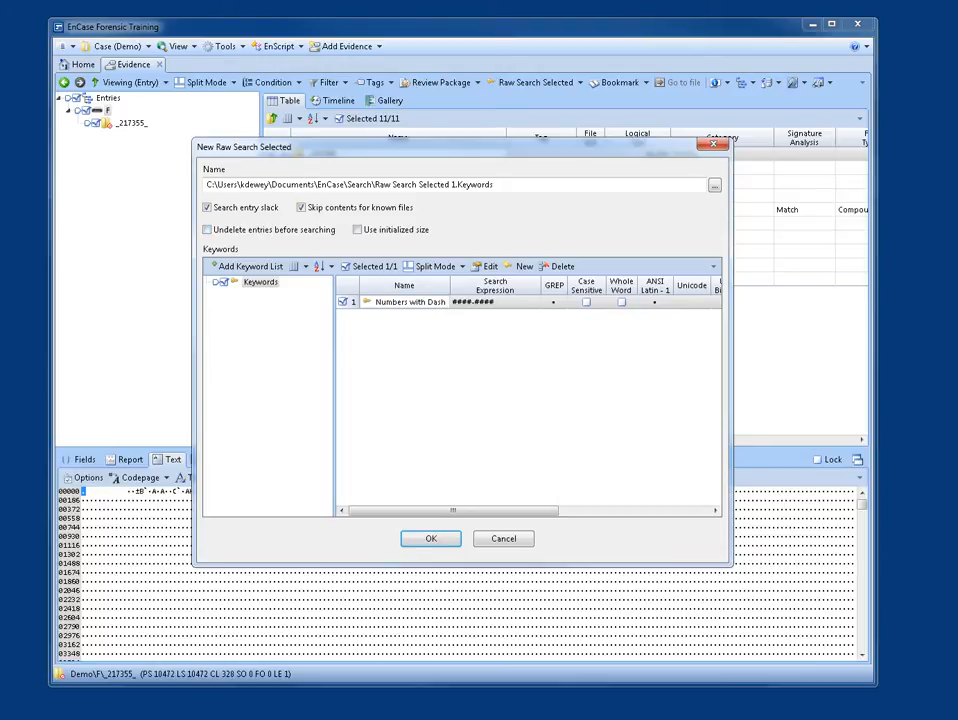
Step: Run the raw search and check the file H113I.PPT among the items for the ####-#### keyword
key(Return)
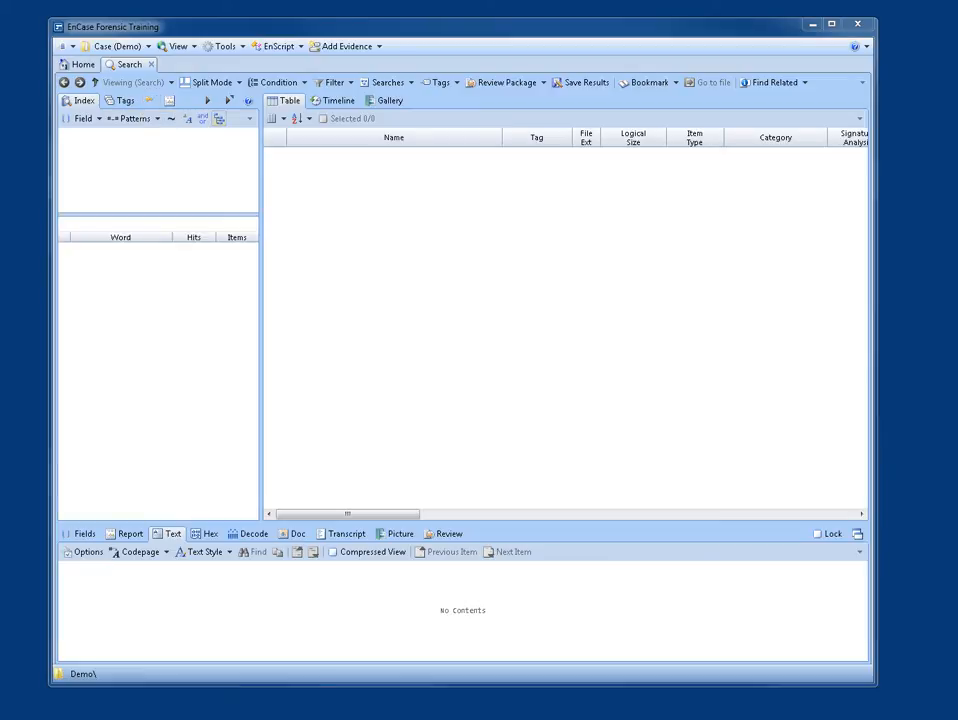
drag(261, 310, 296, 310)
click(171, 101)
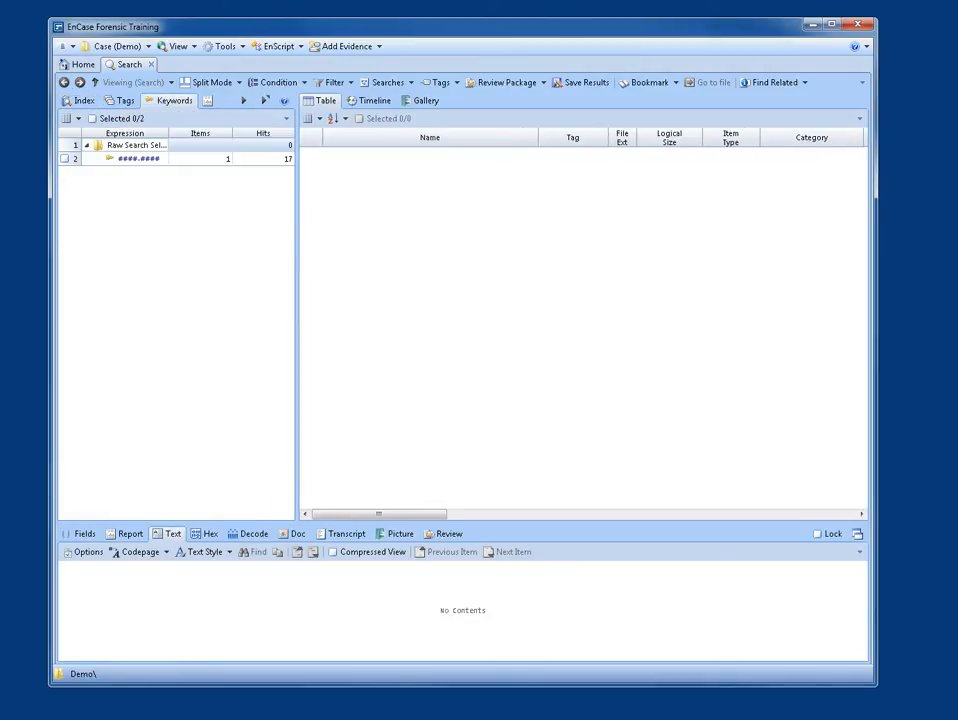
click(138, 159)
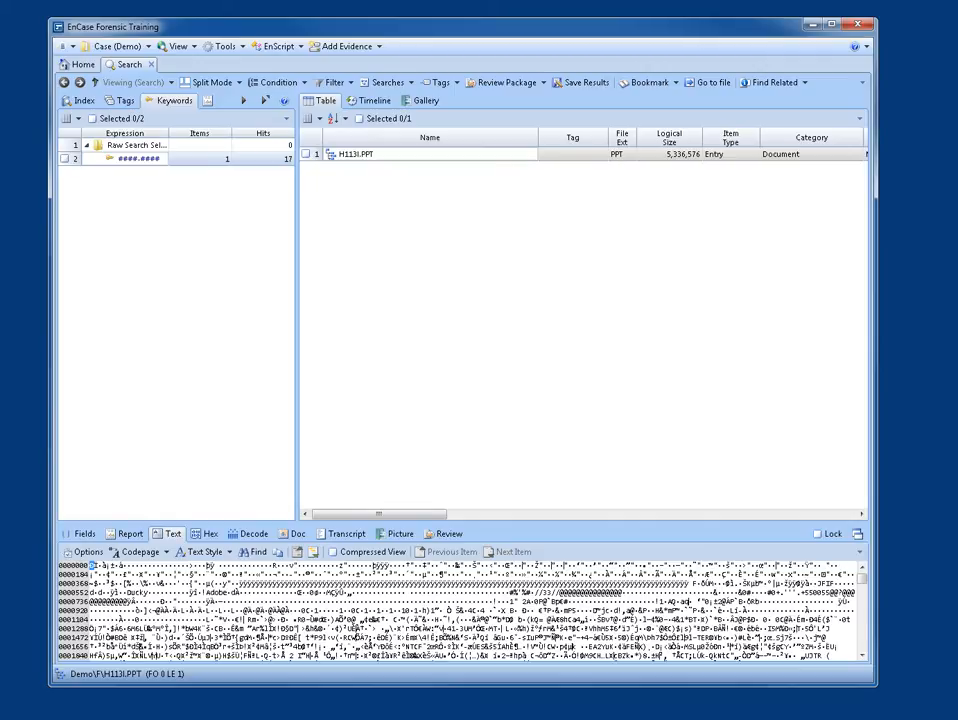
click(306, 154)
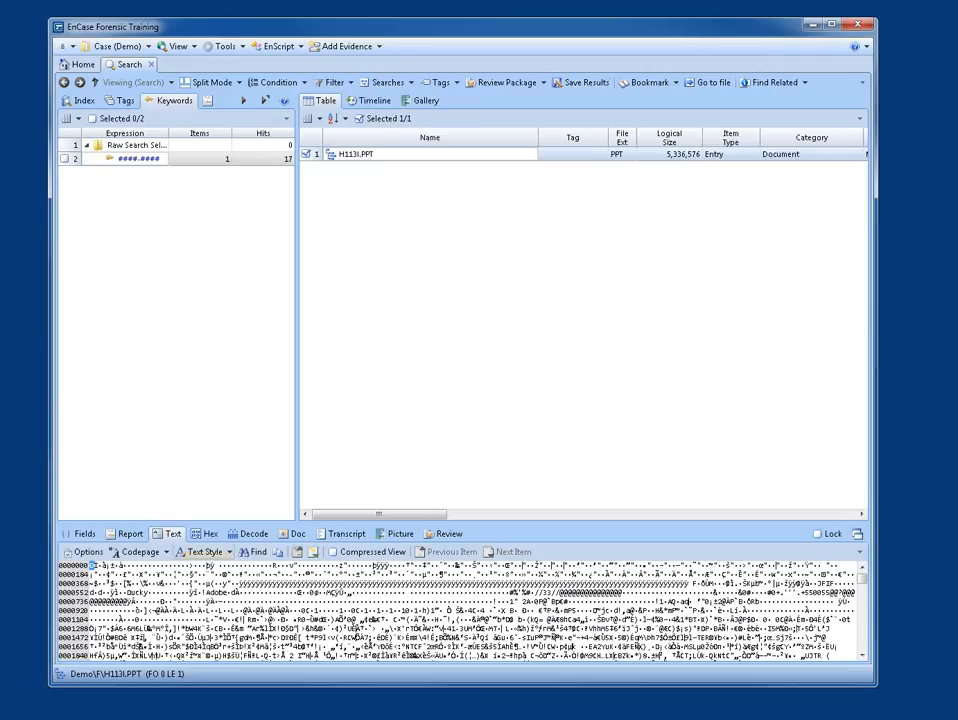
Step: Examine the text and transcript of H113I.PPT, and reduce the text to its keyword hits with Compressed View
click(454, 566)
scroll(454, 566, down, 18)
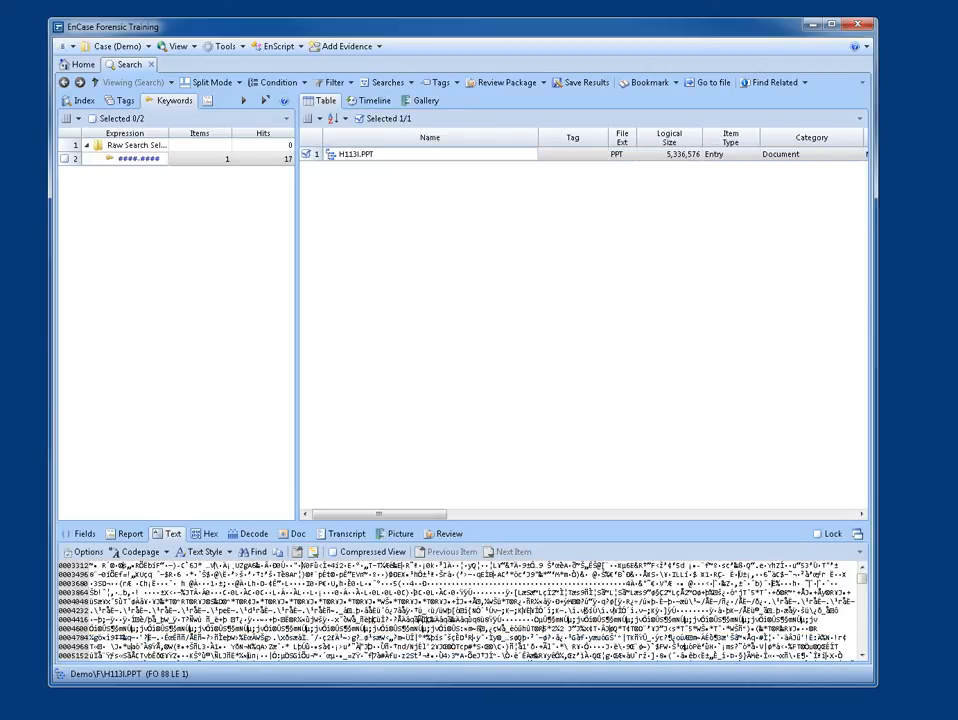
scroll(460, 610, down, 20)
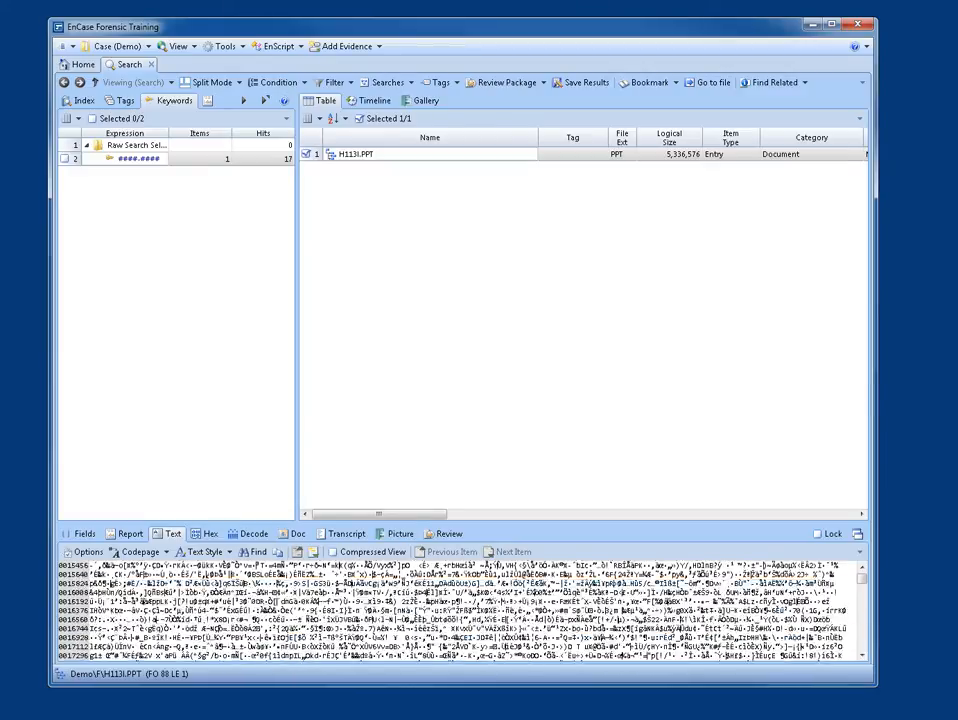
scroll(460, 610, down, 3)
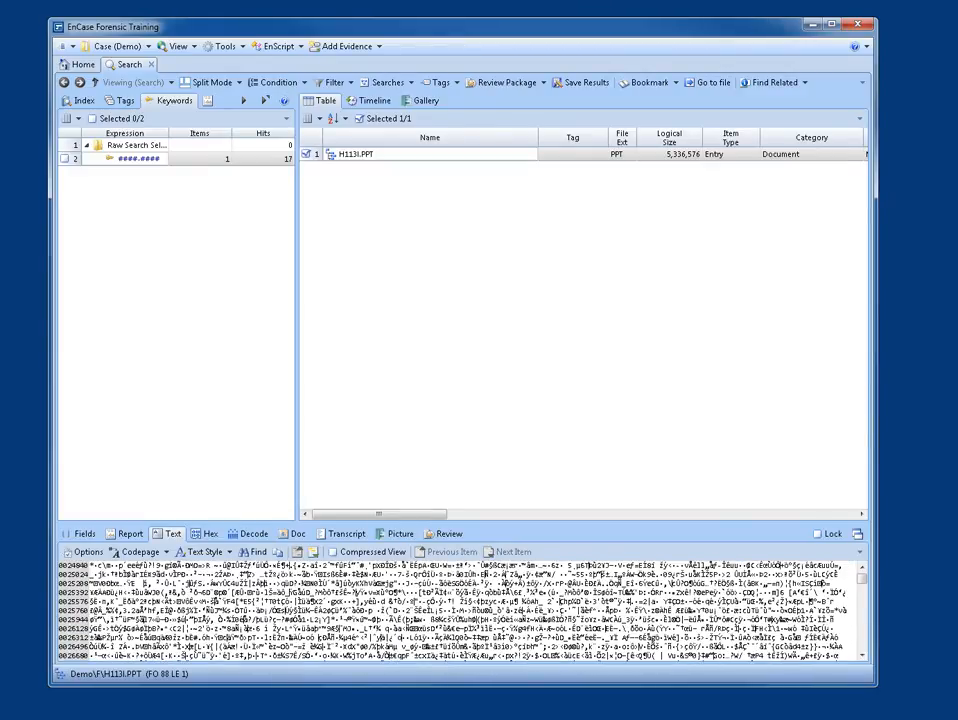
click(342, 533)
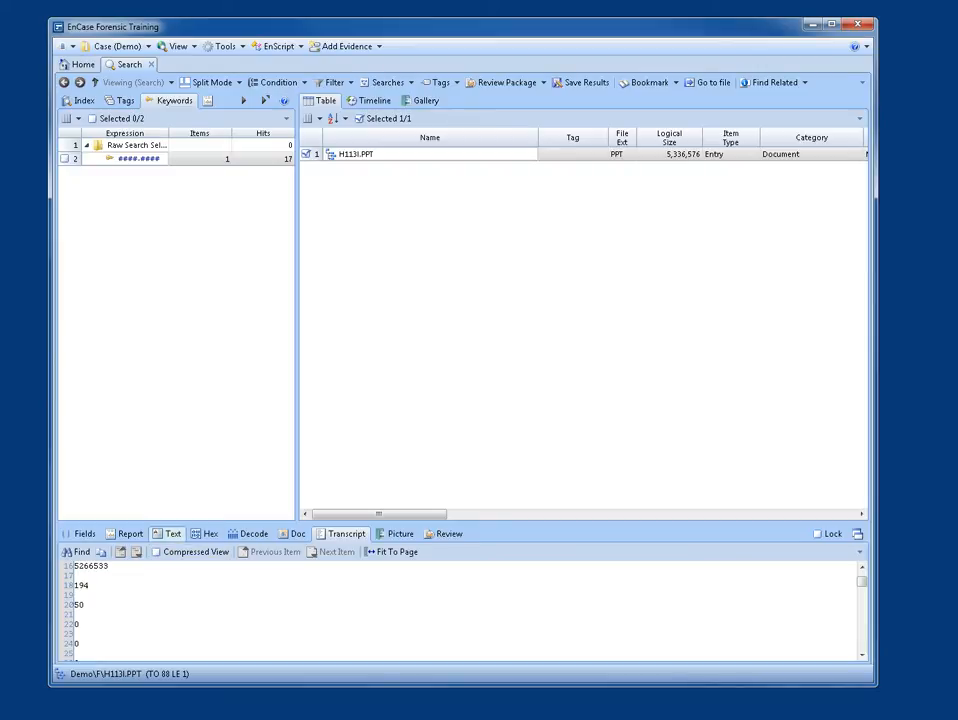
click(168, 533)
click(368, 552)
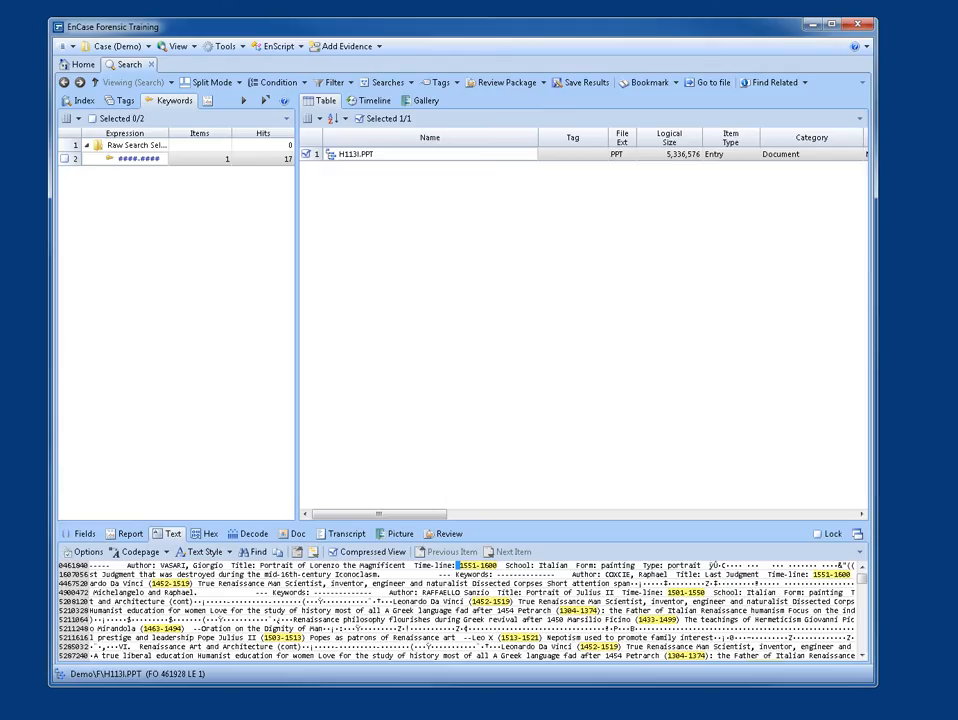
Step: Review the dashed-number hits in the compressed text and compare them with the date range 1449-1492 on the Renaissance Politics slide
scroll(460, 610, down, 1)
click(628, 574)
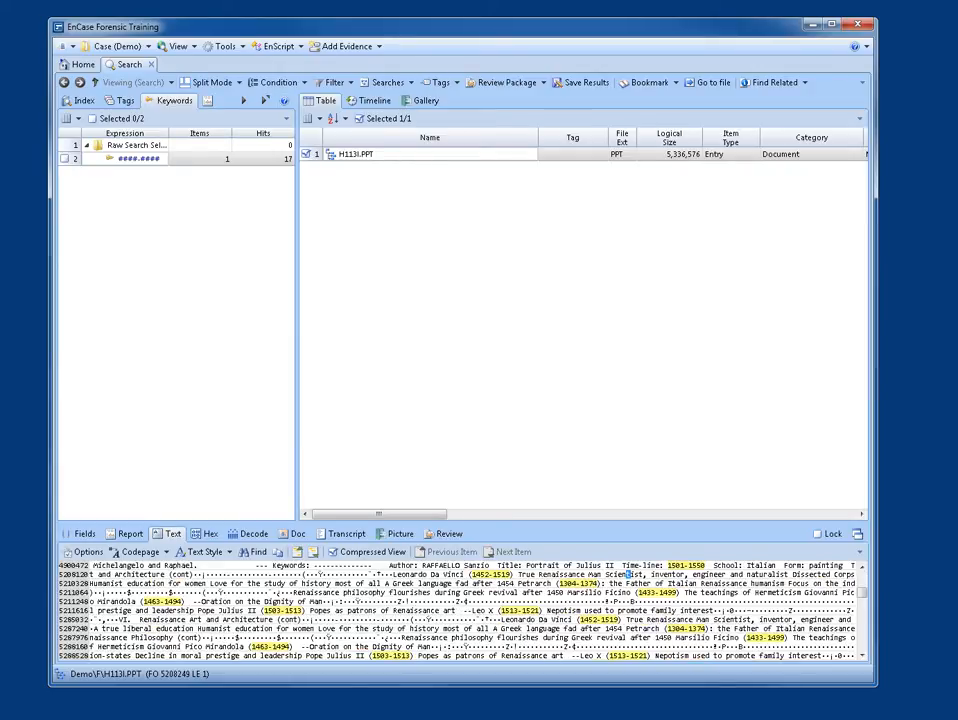
scroll(460, 610, down, 1)
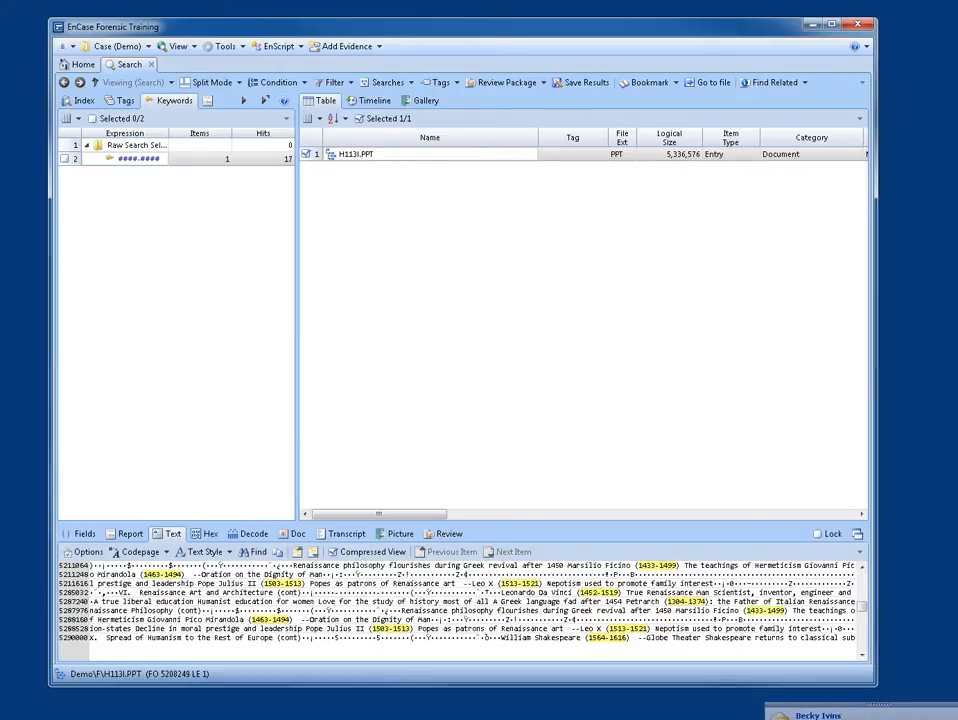
scroll(460, 610, up, 2)
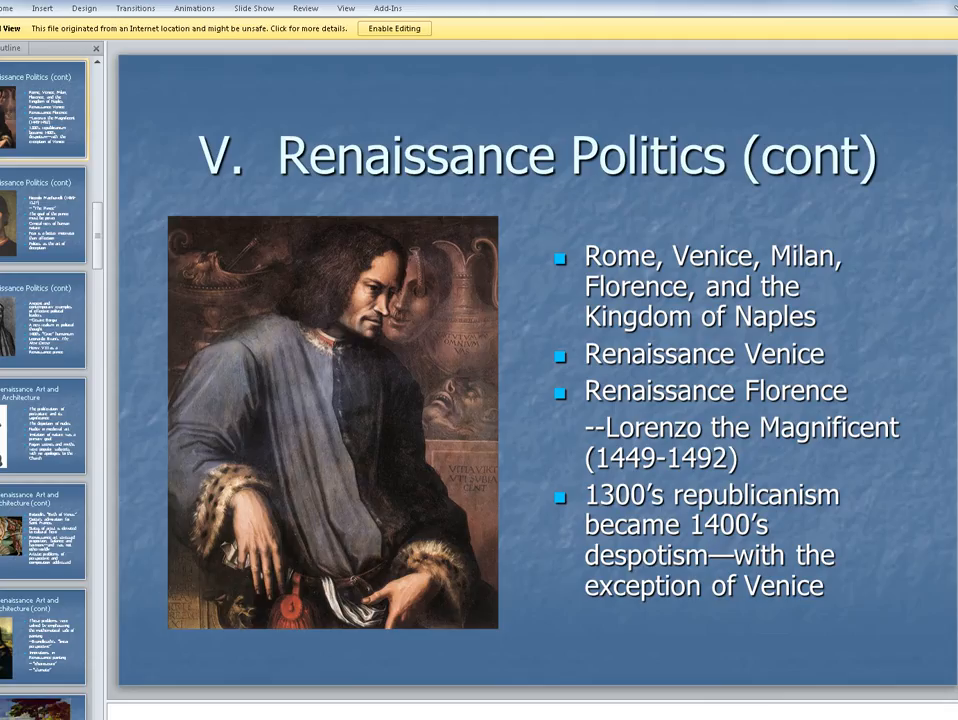
drag(596, 457, 726, 458)
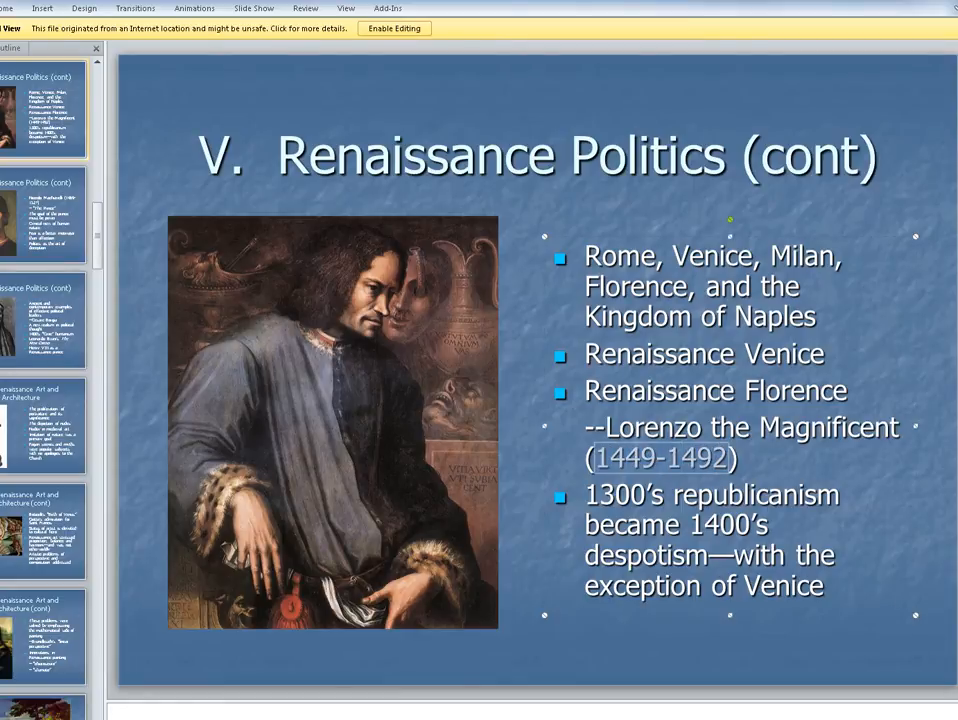
mouse_move(406, 719)
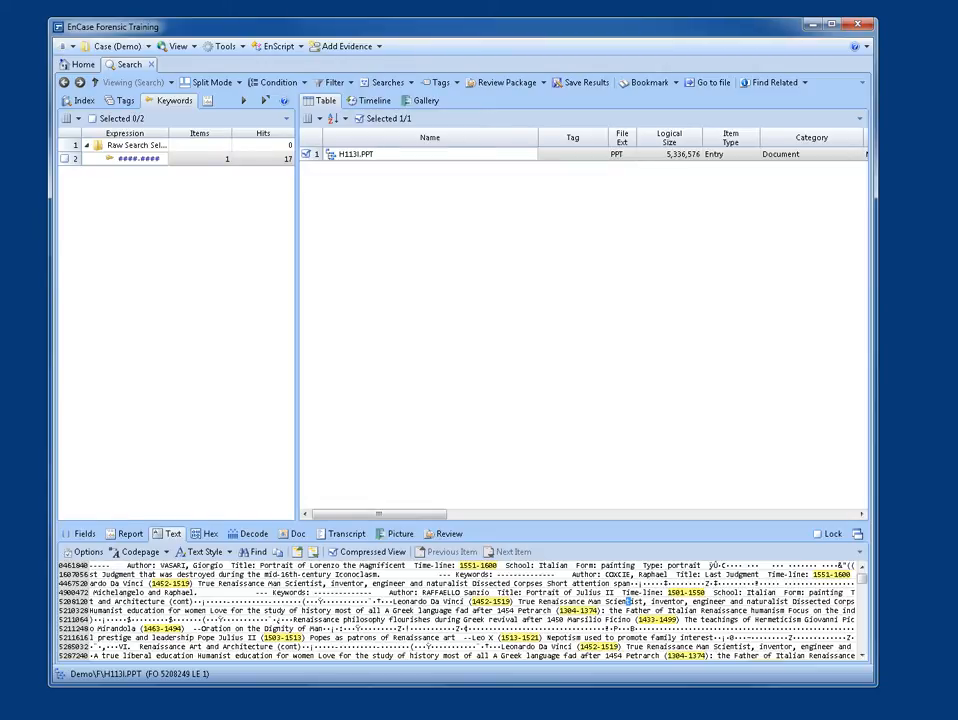
Step: Compare the text of H113I.PPT with and without Compressed View, and return to the start of the file
click(368, 551)
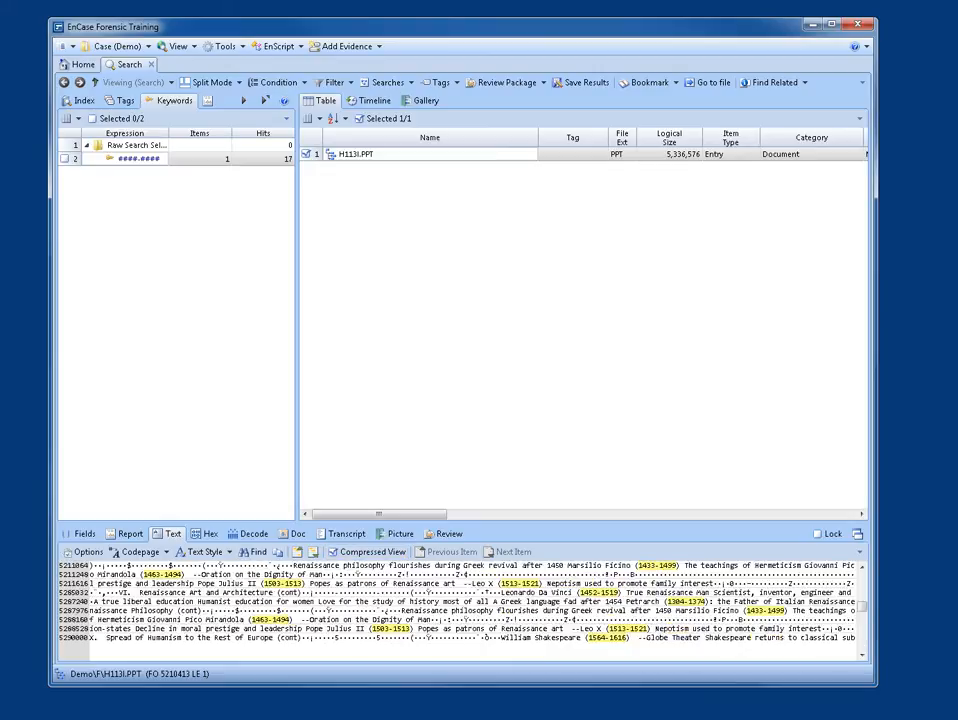
click(333, 551)
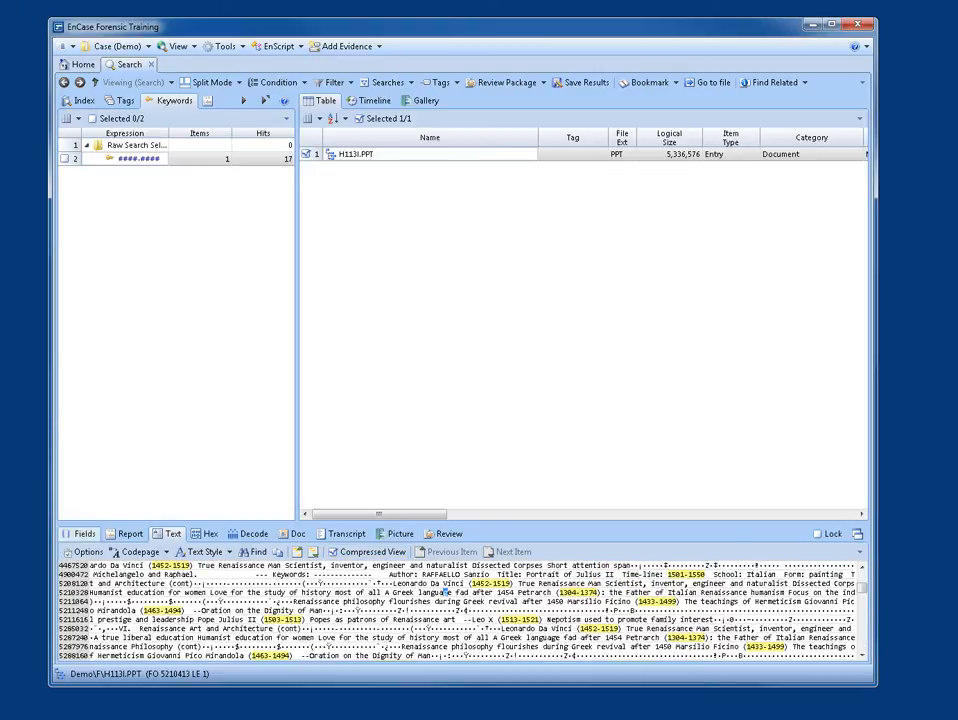
click(80, 533)
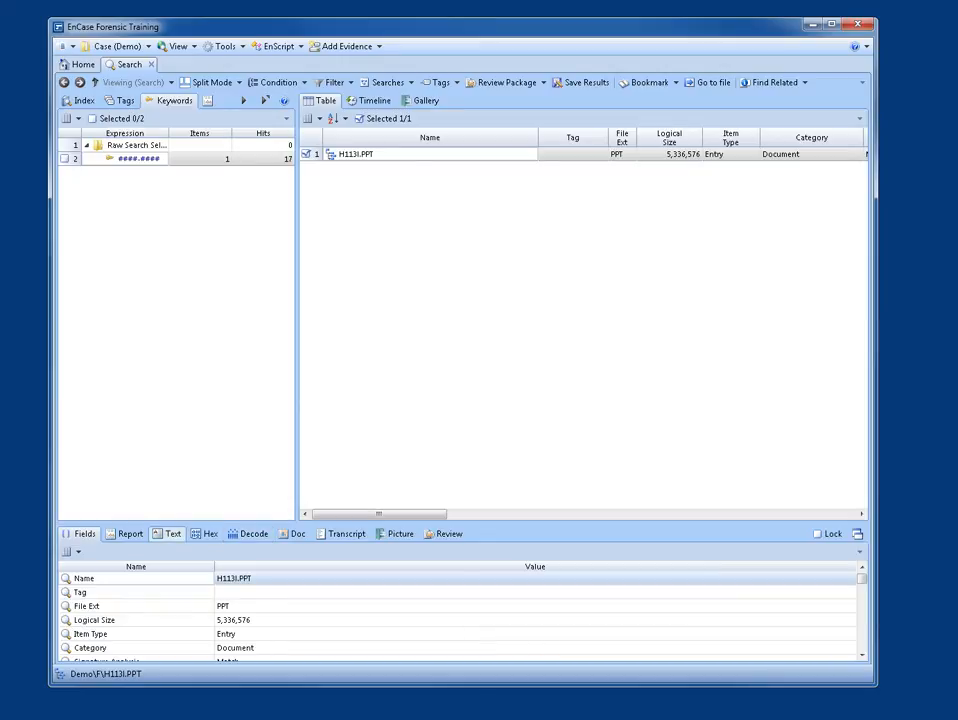
click(172, 533)
click(367, 551)
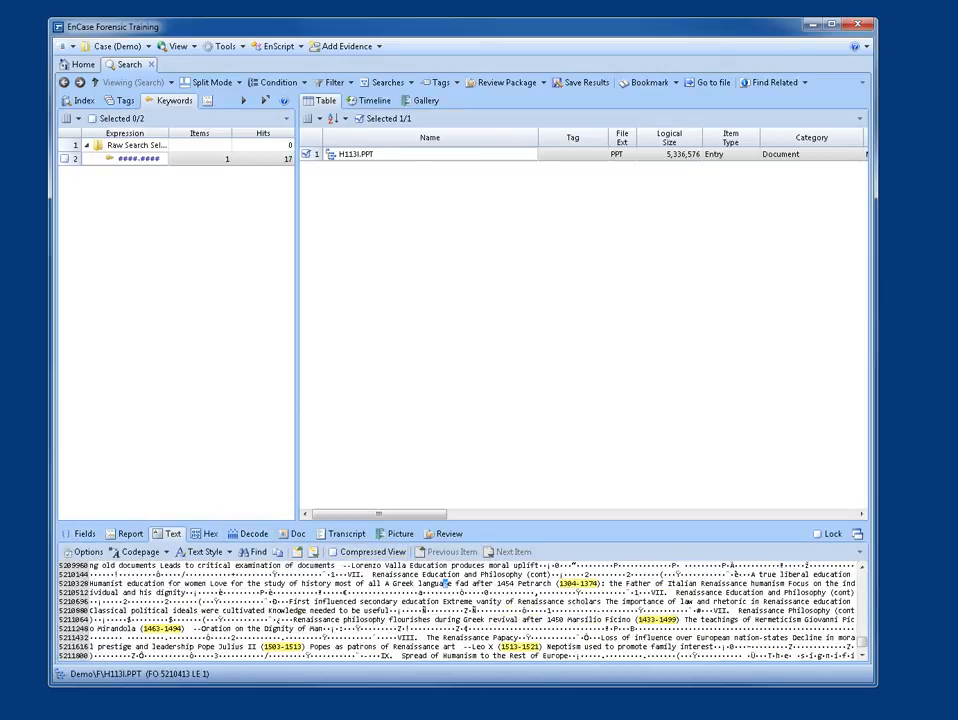
scroll(460, 610, down, 20)
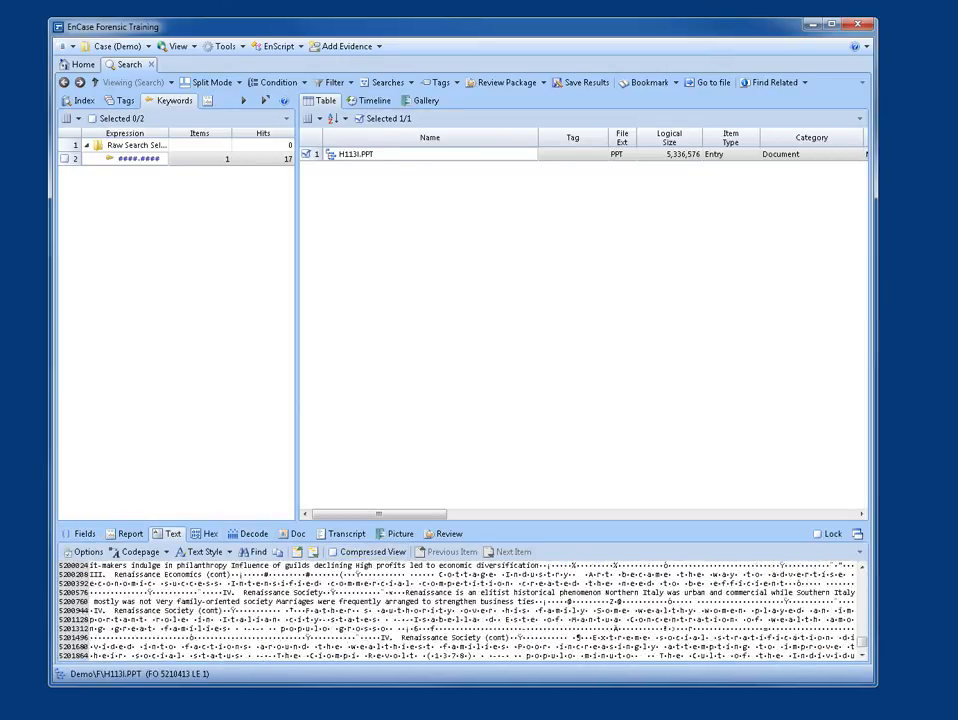
key(ctrl+Home)
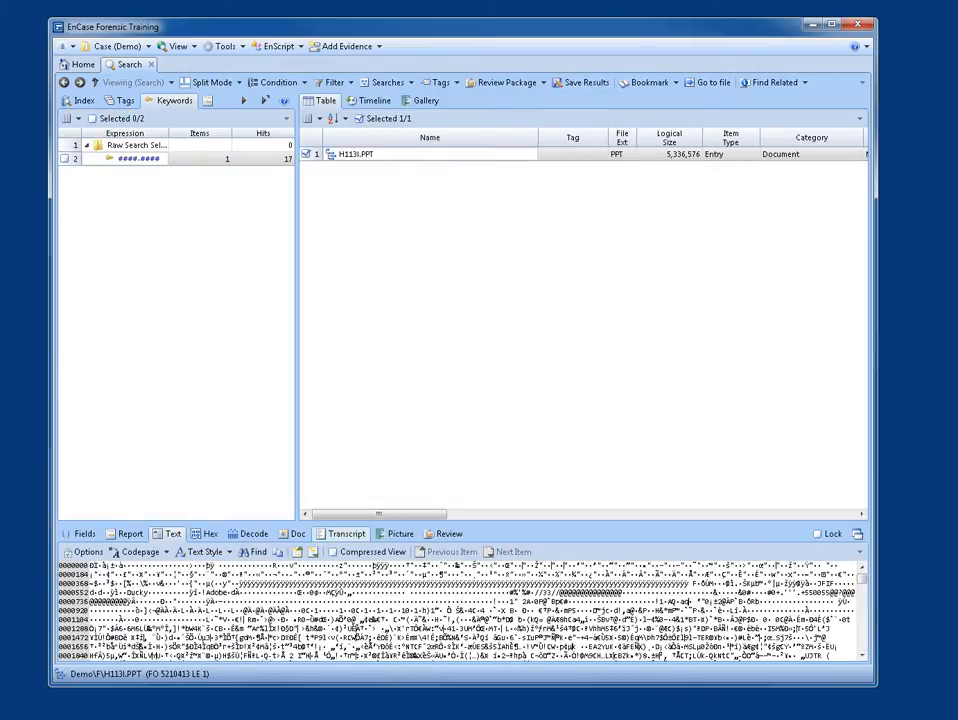
Step: Read through the transcript of H113I.PPT and limit it to keyword hits with Compressed View
click(341, 533)
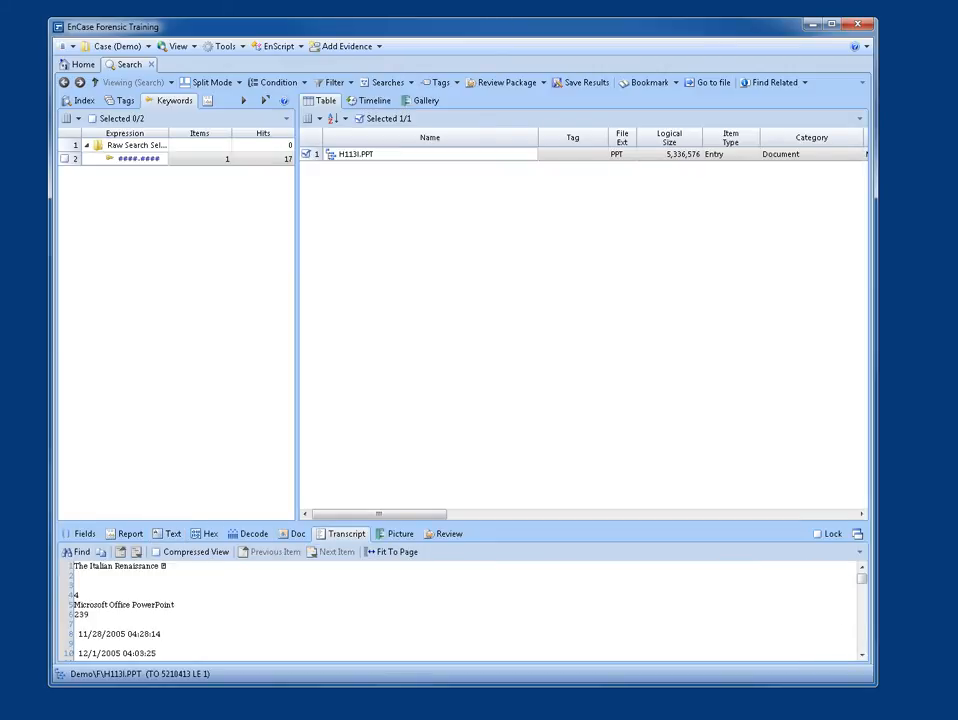
scroll(460, 610, down, 20)
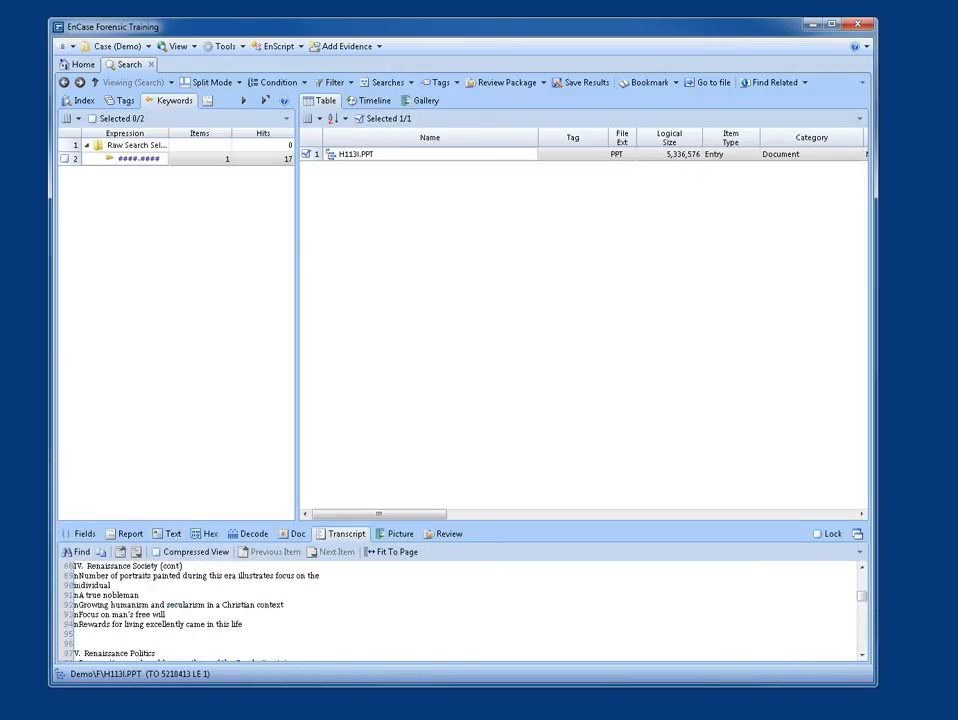
scroll(460, 610, down, 18)
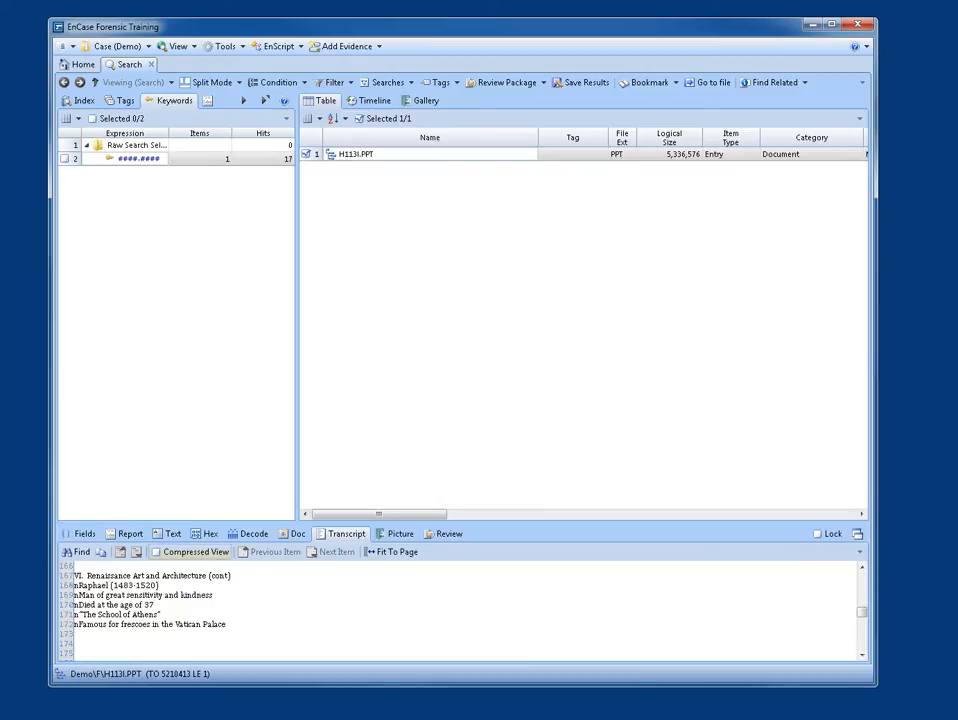
click(157, 552)
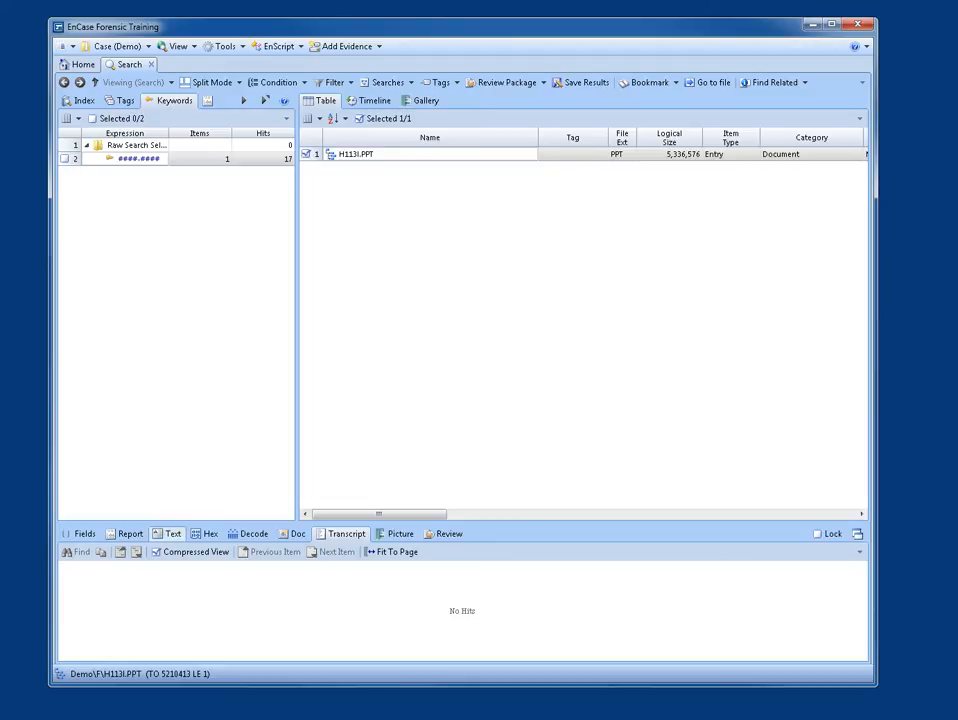
Step: Review the compressed text hits again, show the full text, and highlight the passage around the Johann Gutenberg portrait entry
click(168, 533)
click(367, 552)
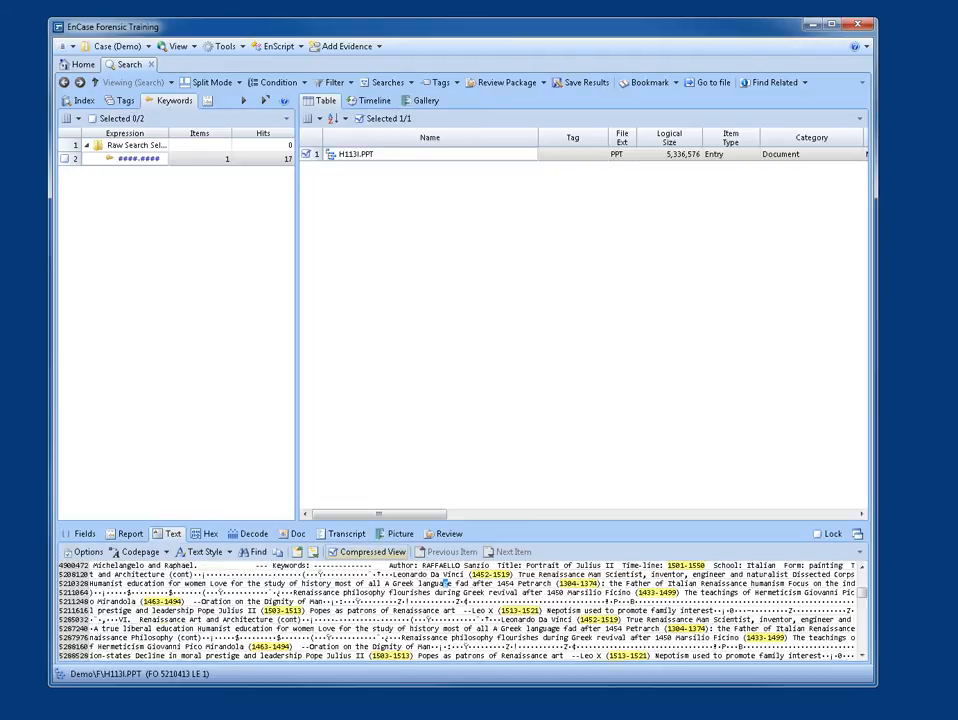
scroll(456, 610, down, 4)
scroll(456, 610, up, 5)
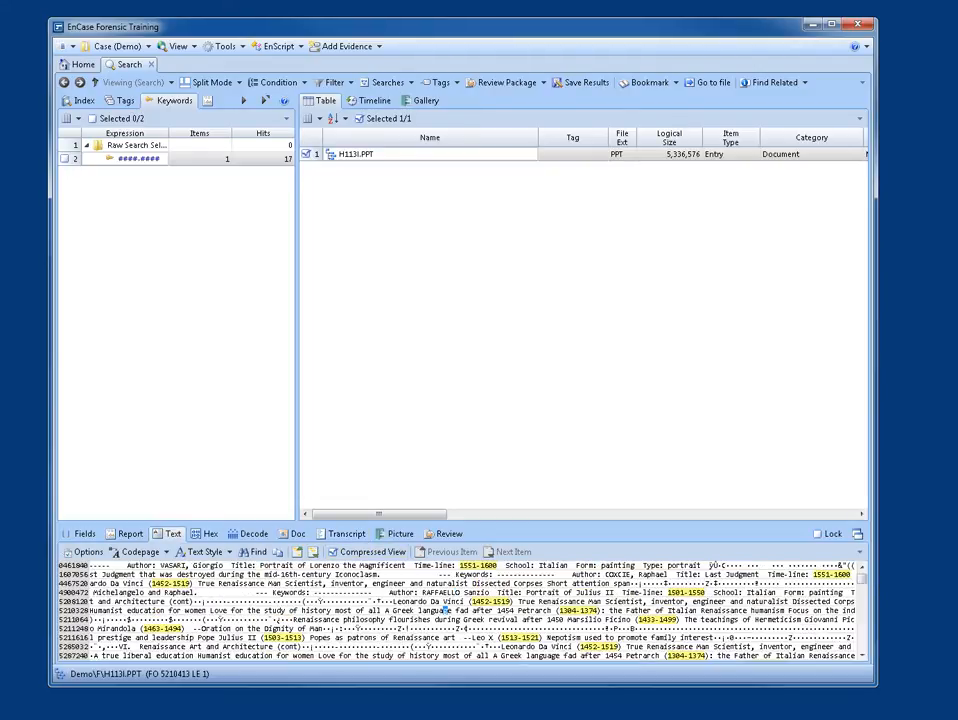
click(367, 552)
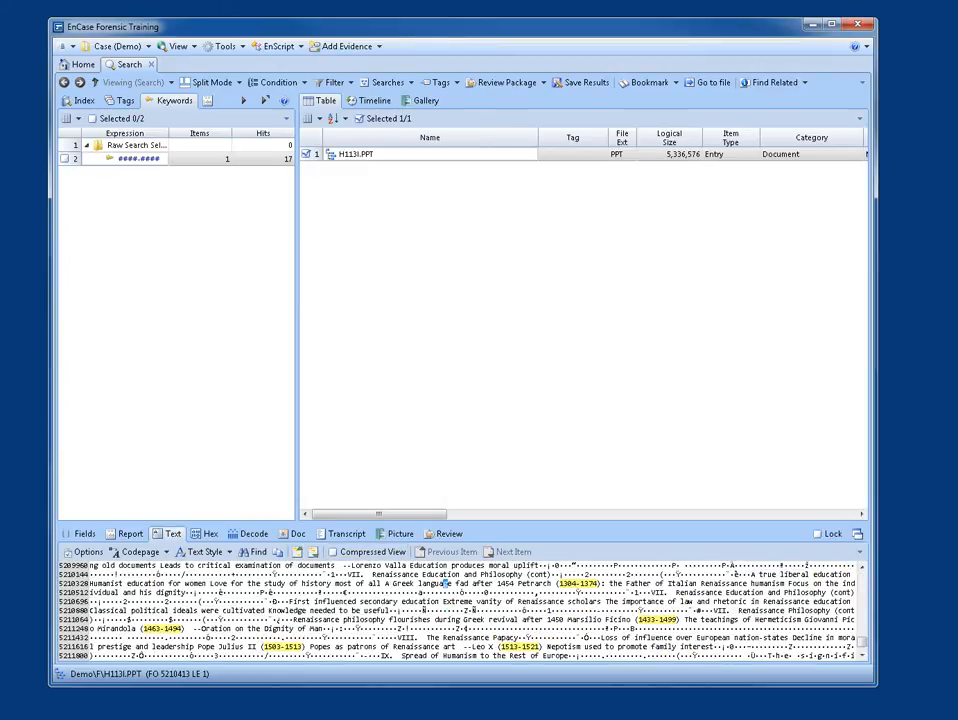
scroll(456, 610, down, 8)
scroll(456, 610, down, 2)
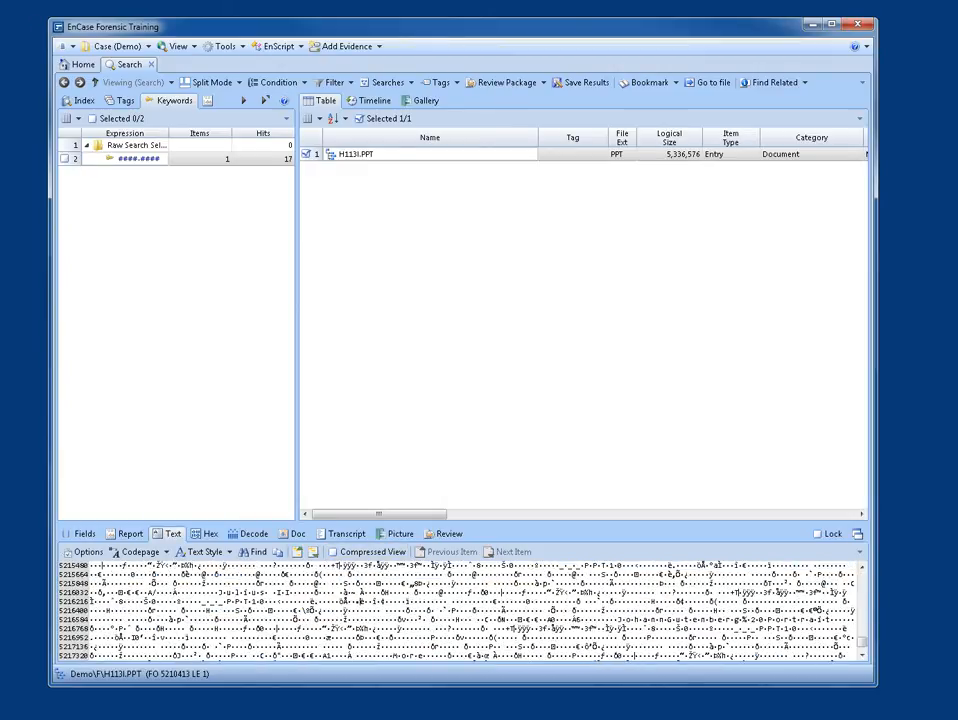
drag(230, 601, 585, 628)
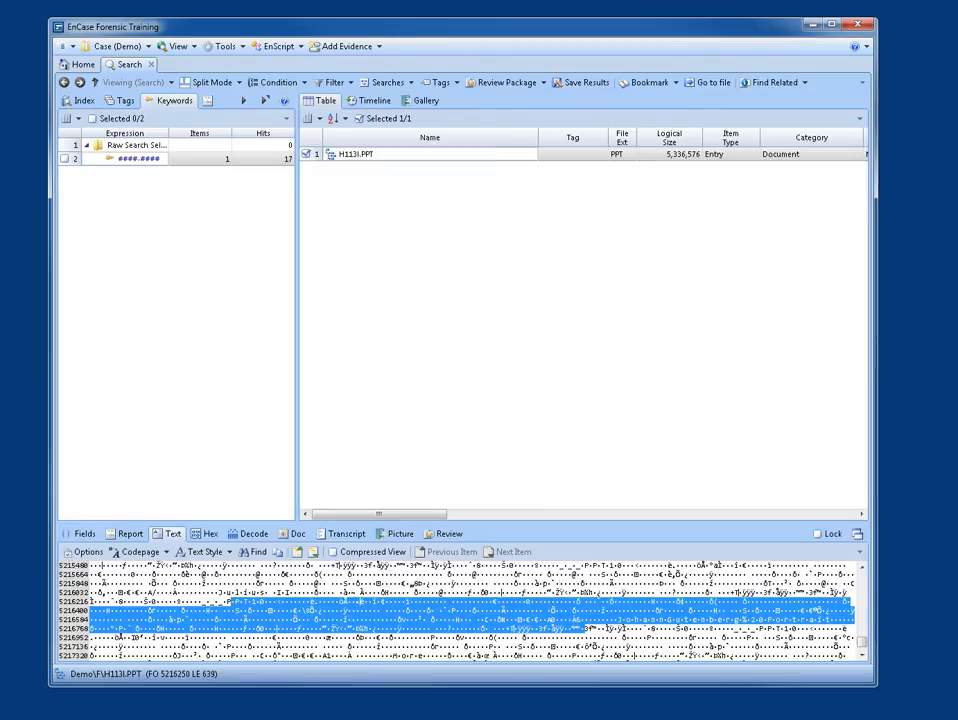
Step: Limit the text to keyword hits again and inspect the Leonardo Da Vinci hit (1452-1519), including its parentheses
click(333, 552)
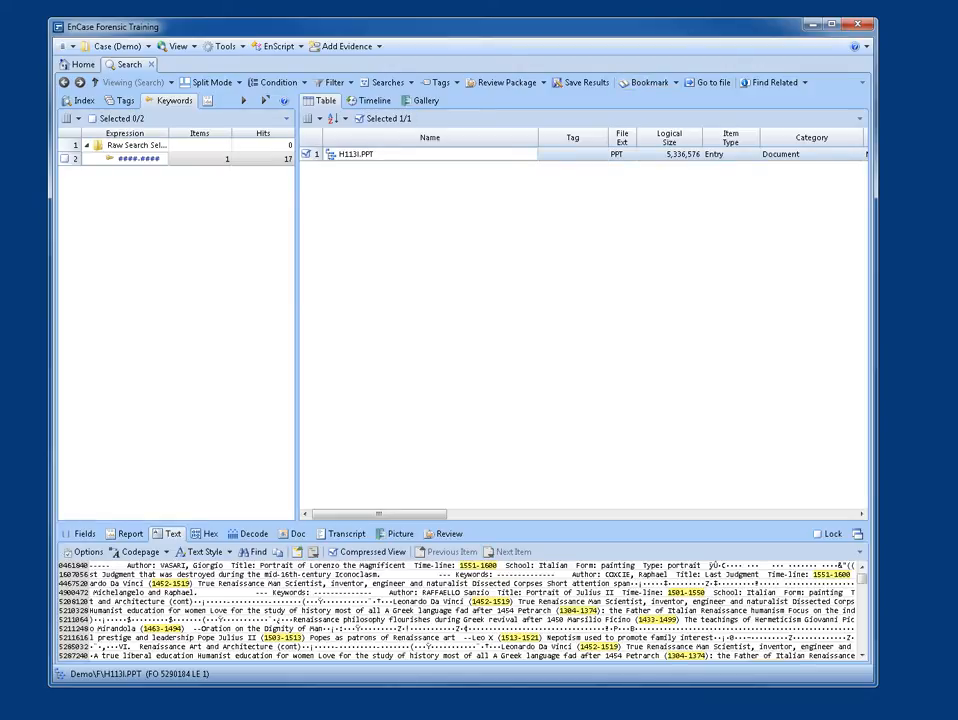
drag(150, 583, 192, 583)
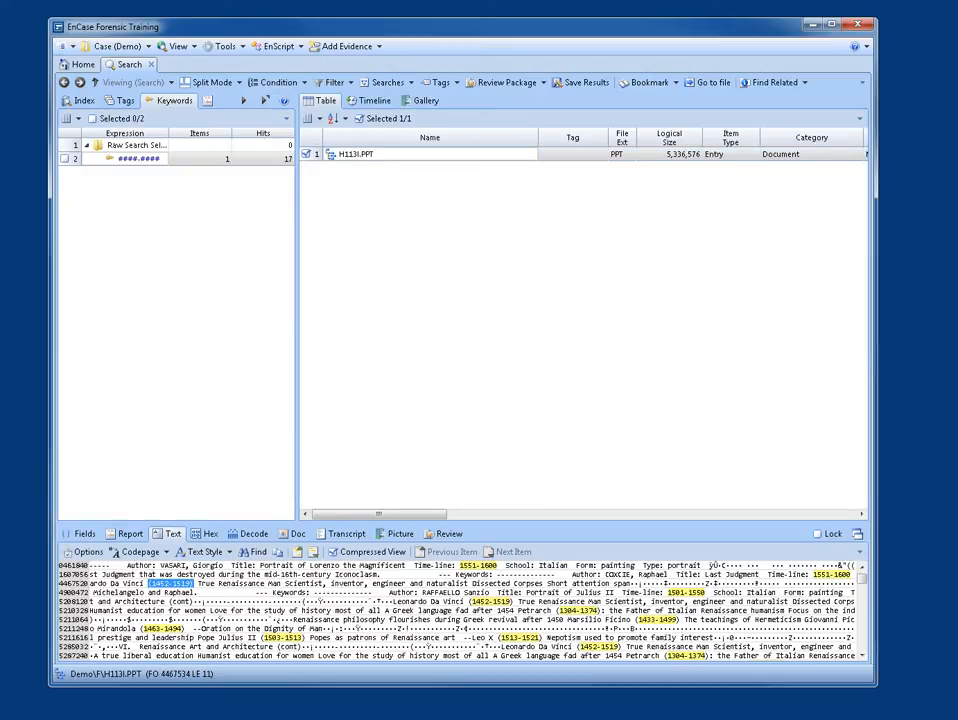
click(235, 583)
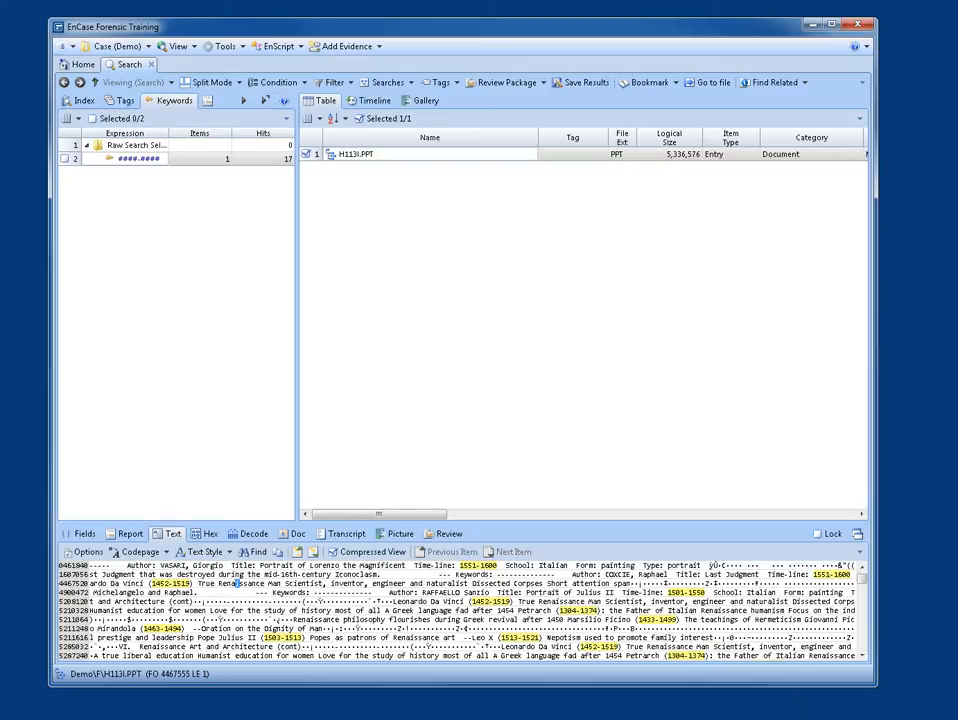
Step: Close the search results and open the evidence of the Demo case
click(151, 64)
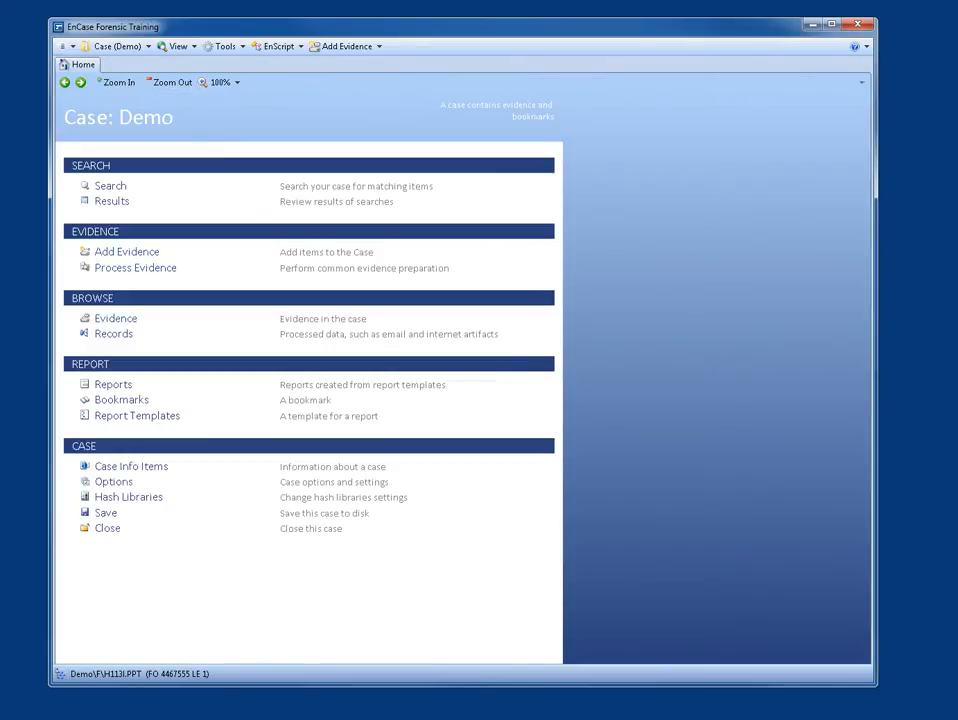
click(116, 318)
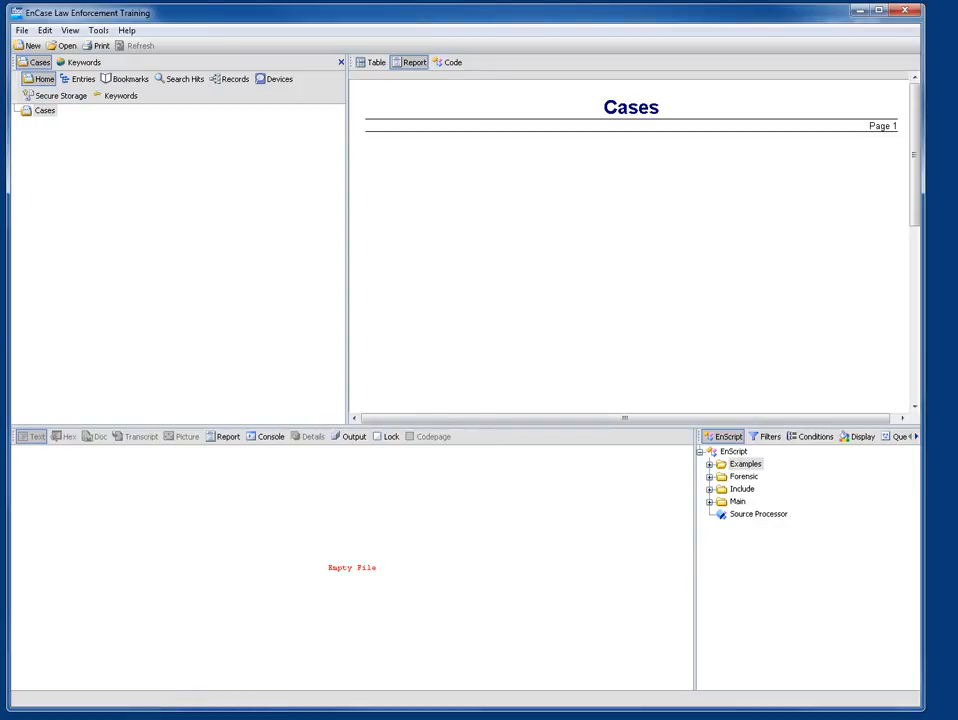
Step: Create a case named Demo with the root of drive H: as the default export folder
click(29, 45)
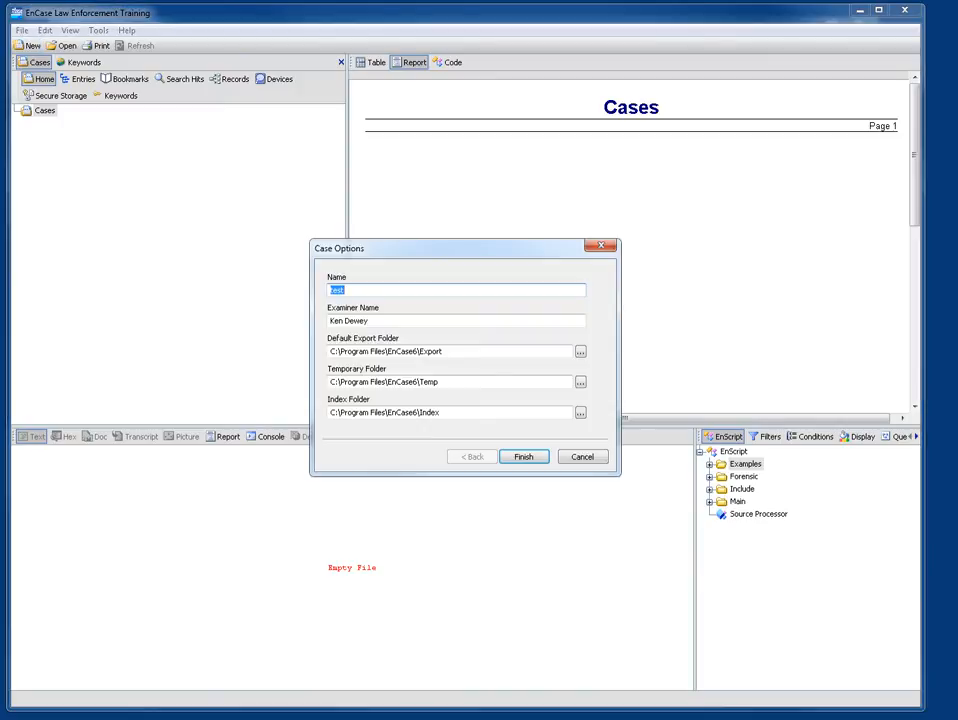
text(Demo)
click(580, 351)
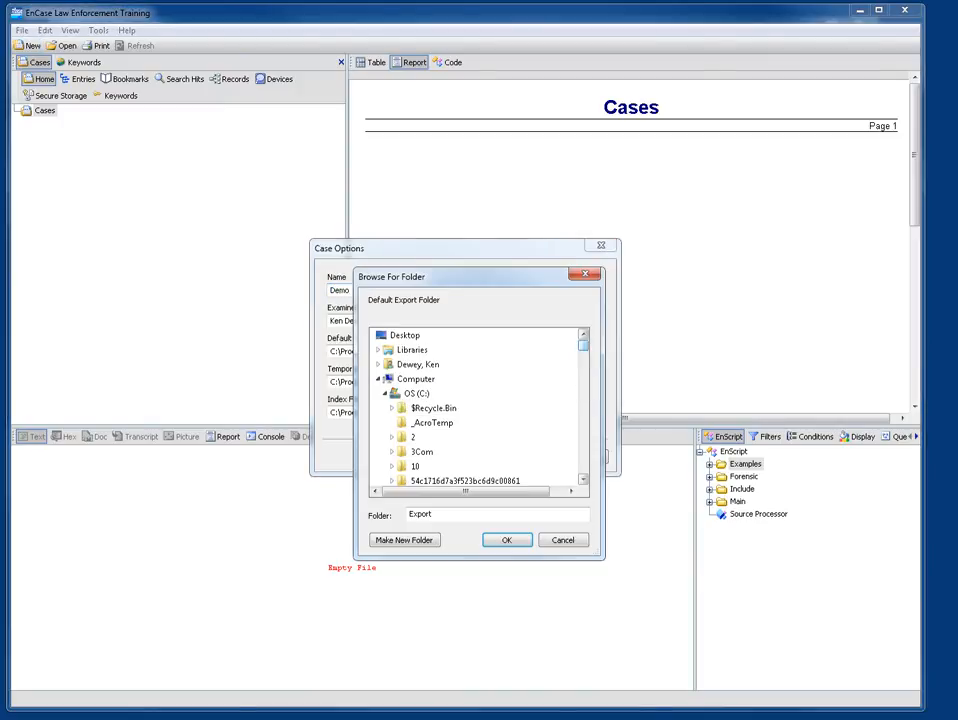
click(384, 393)
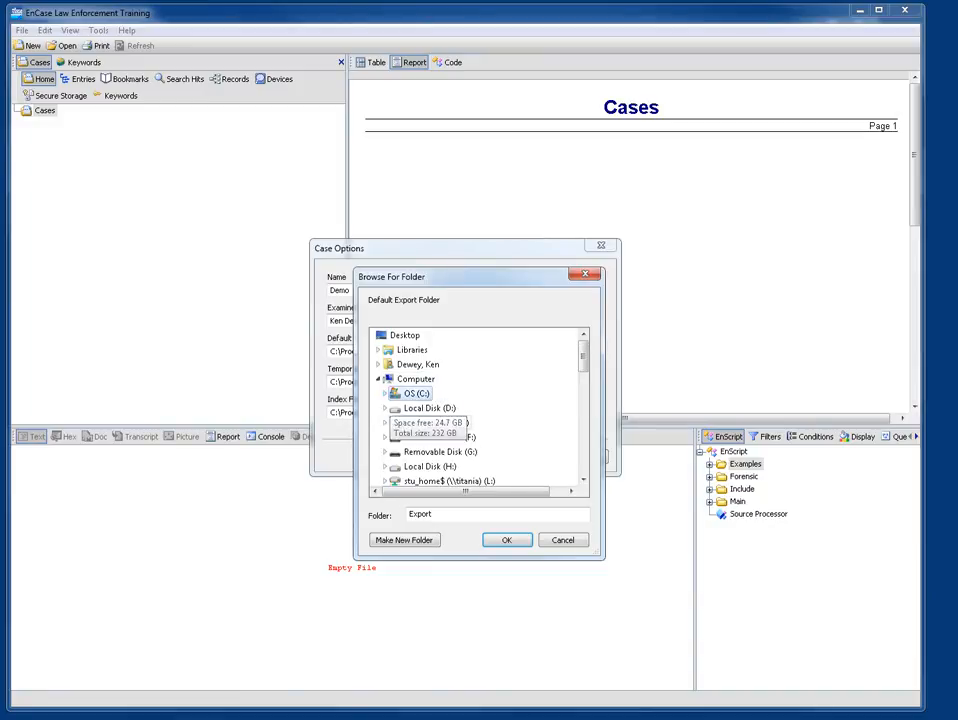
click(431, 466)
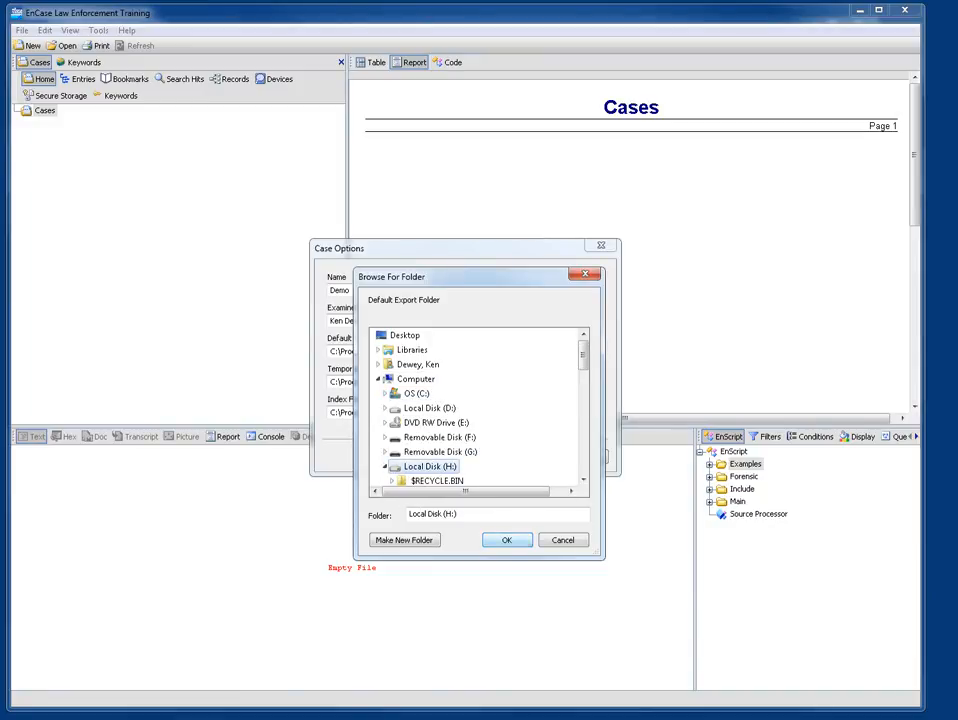
click(507, 540)
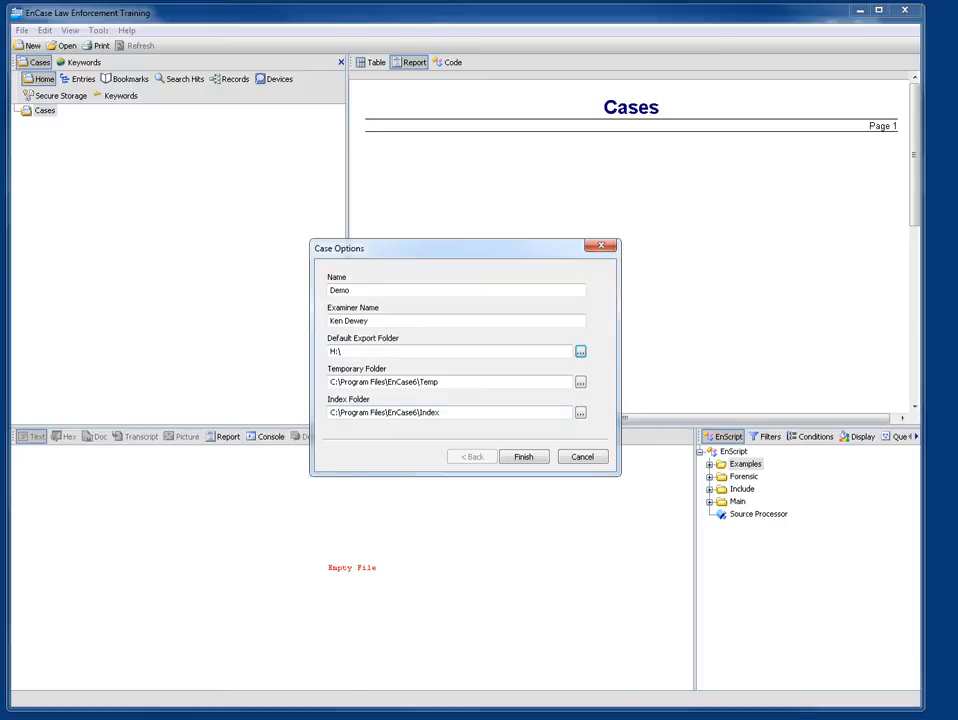
key(Return)
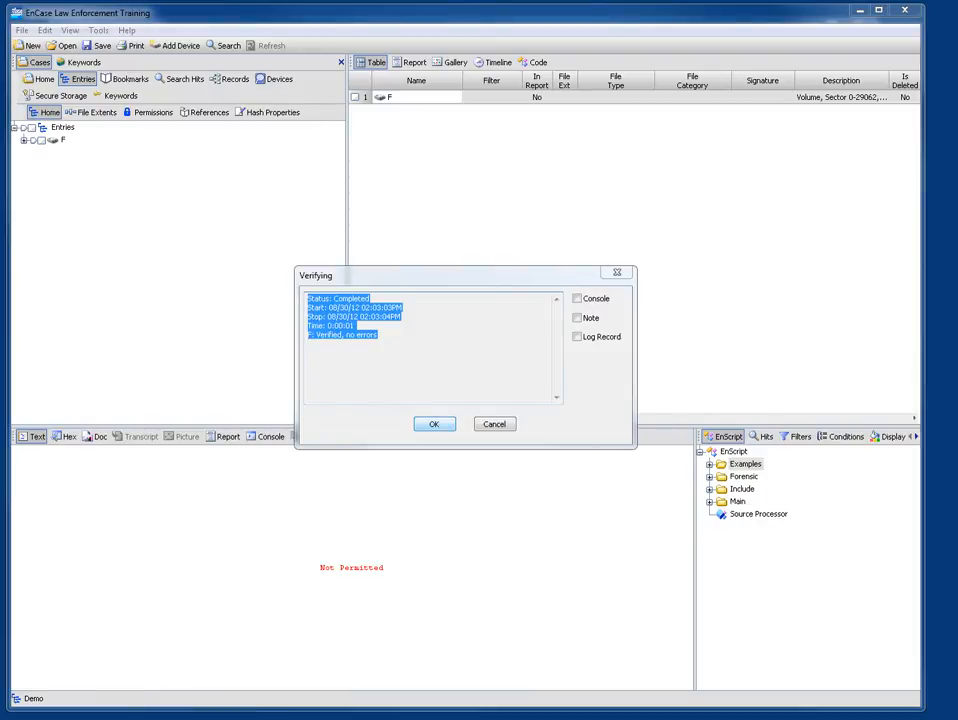
Step: Dismiss the evidence verification report, and preview the slides of H113I.PPT on volume F before returning to its raw text
key(Return)
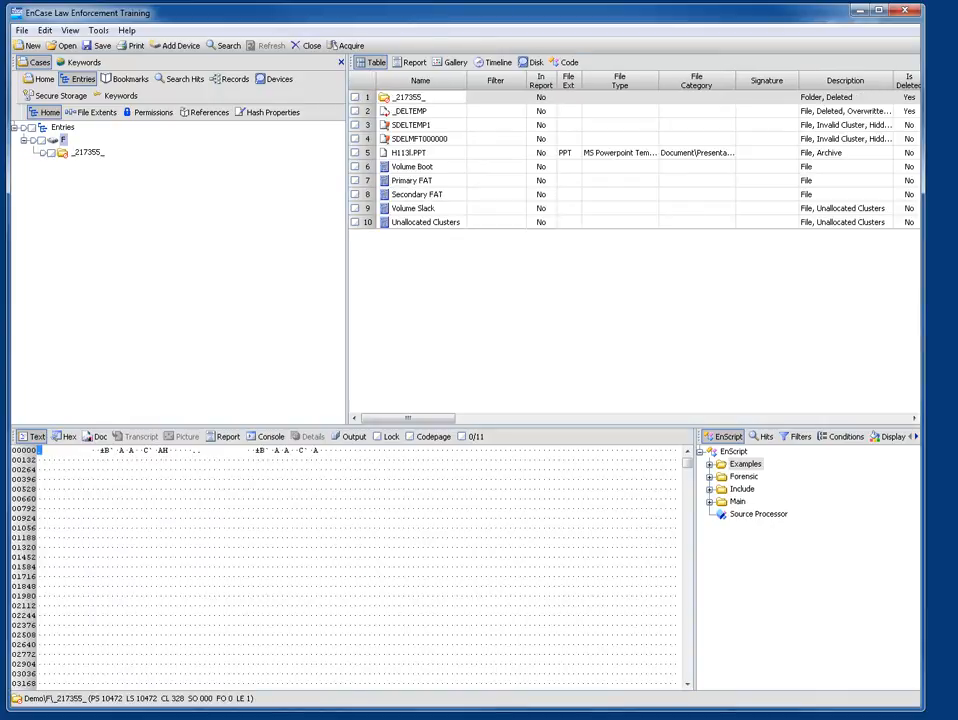
click(409, 153)
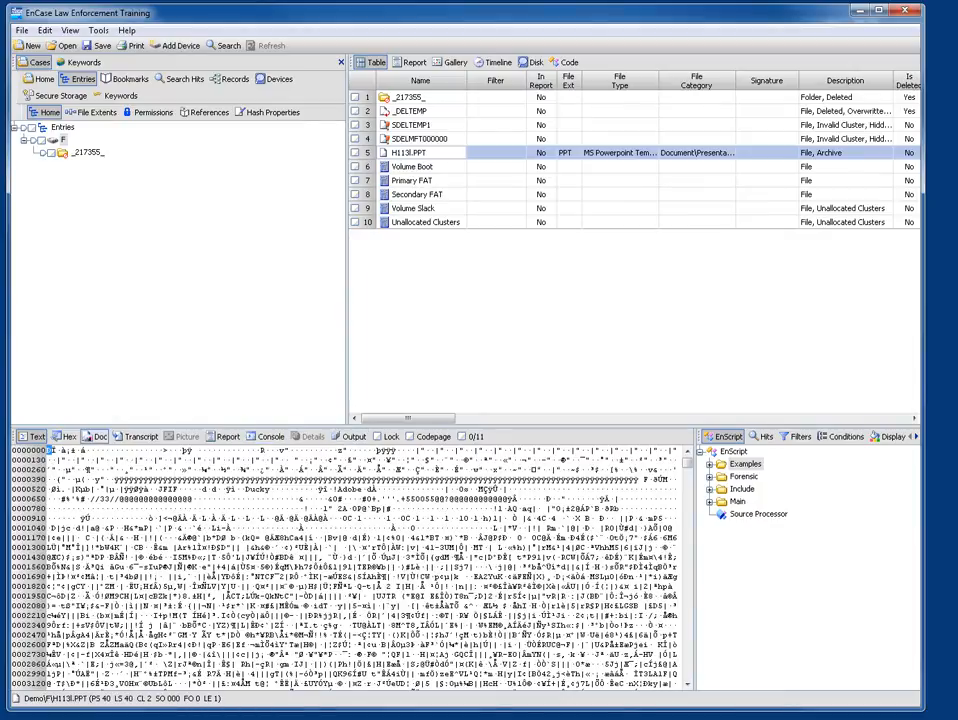
click(97, 437)
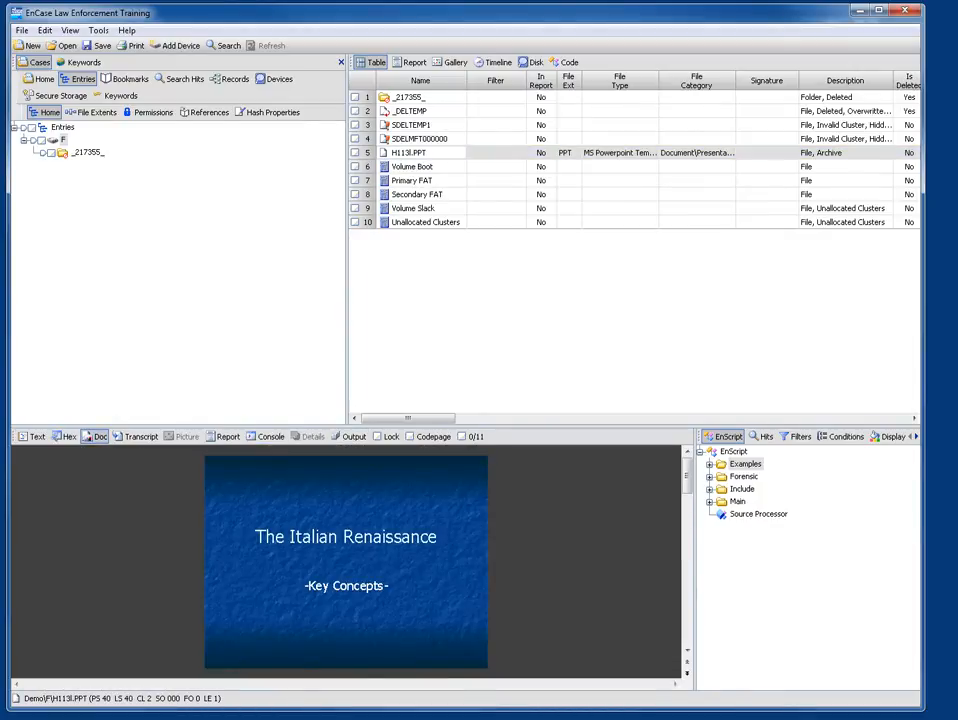
drag(687, 470, 687, 609)
drag(687, 558, 687, 463)
click(37, 437)
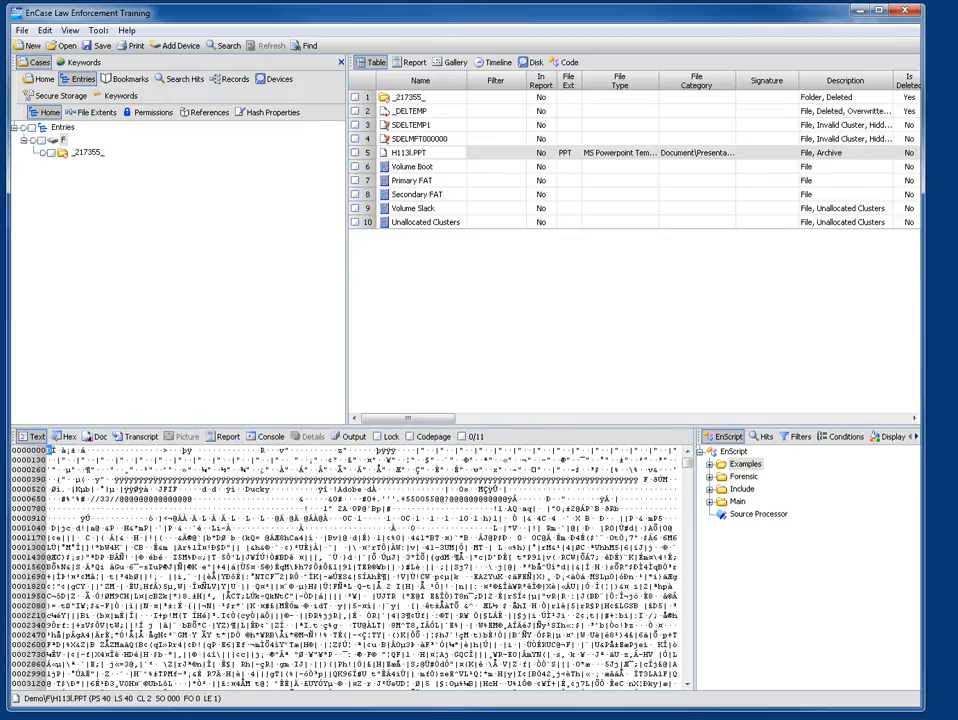
Step: Open the global keyword list and delete the existing Numbers keyword
click(98, 31)
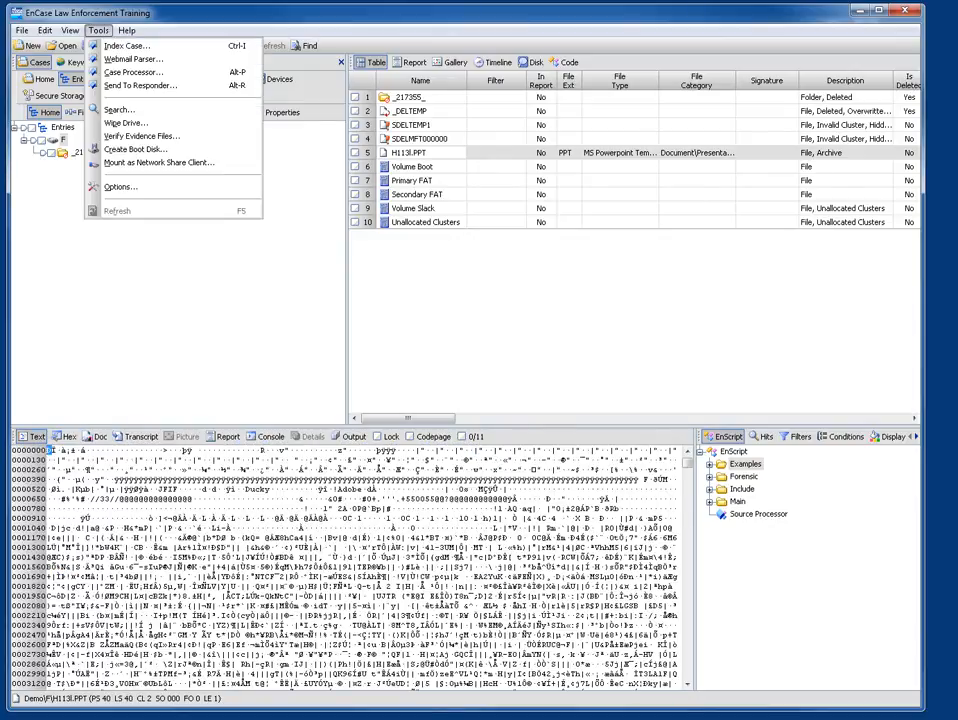
mouse_move(70, 31)
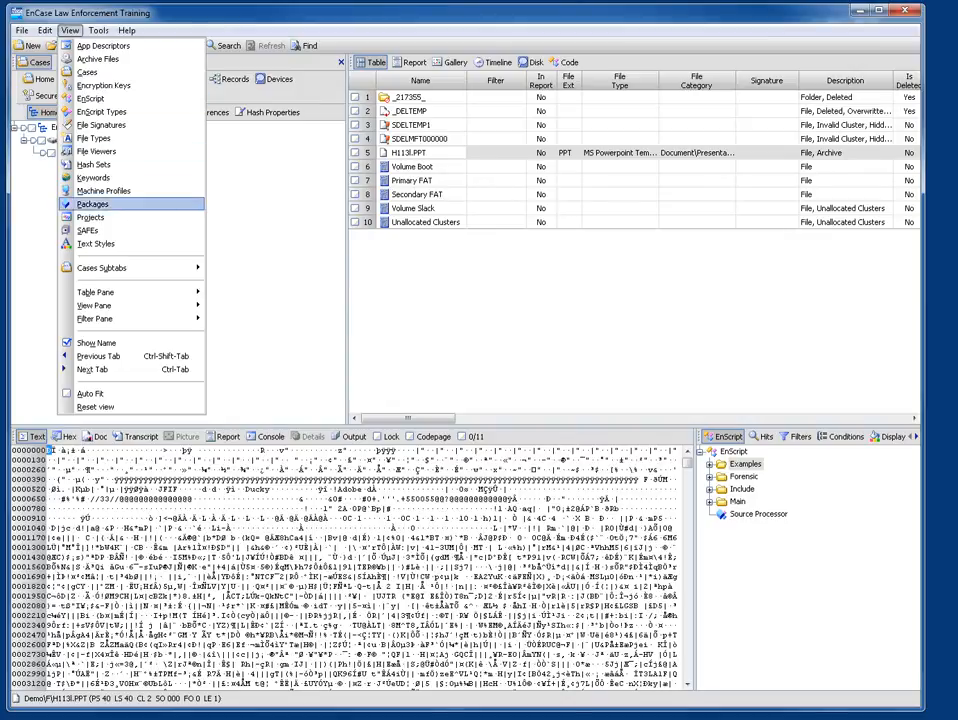
click(93, 177)
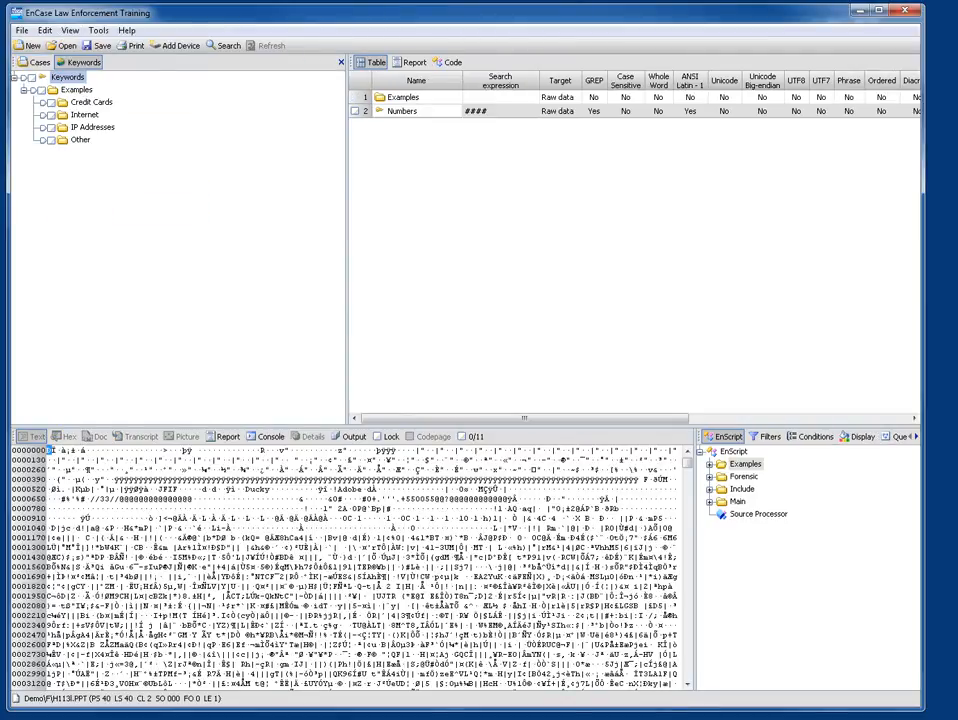
click(36, 62)
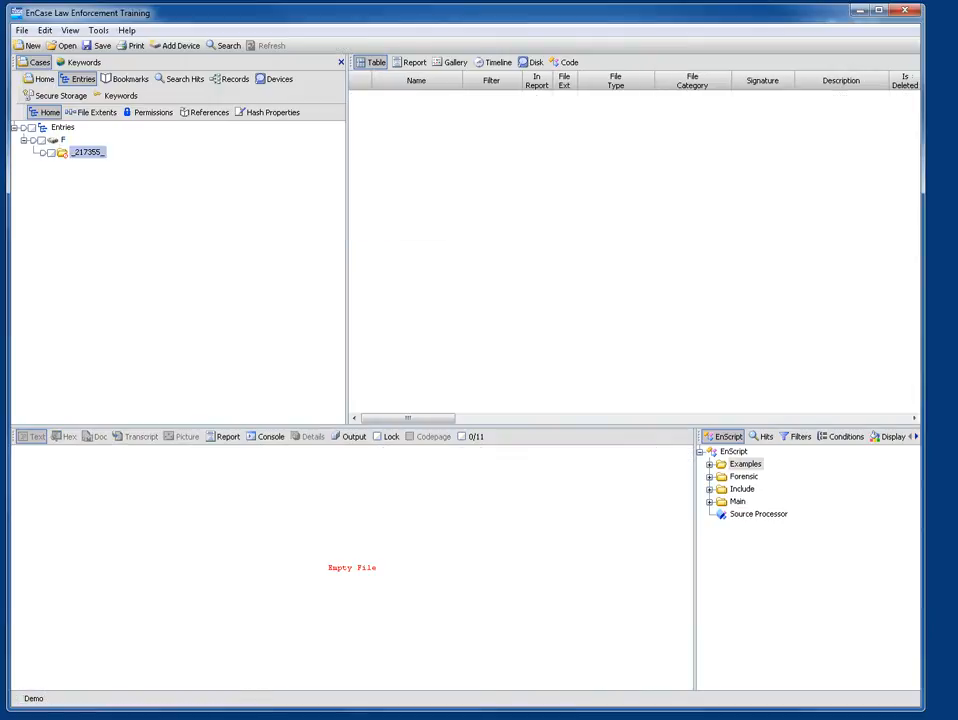
click(70, 30)
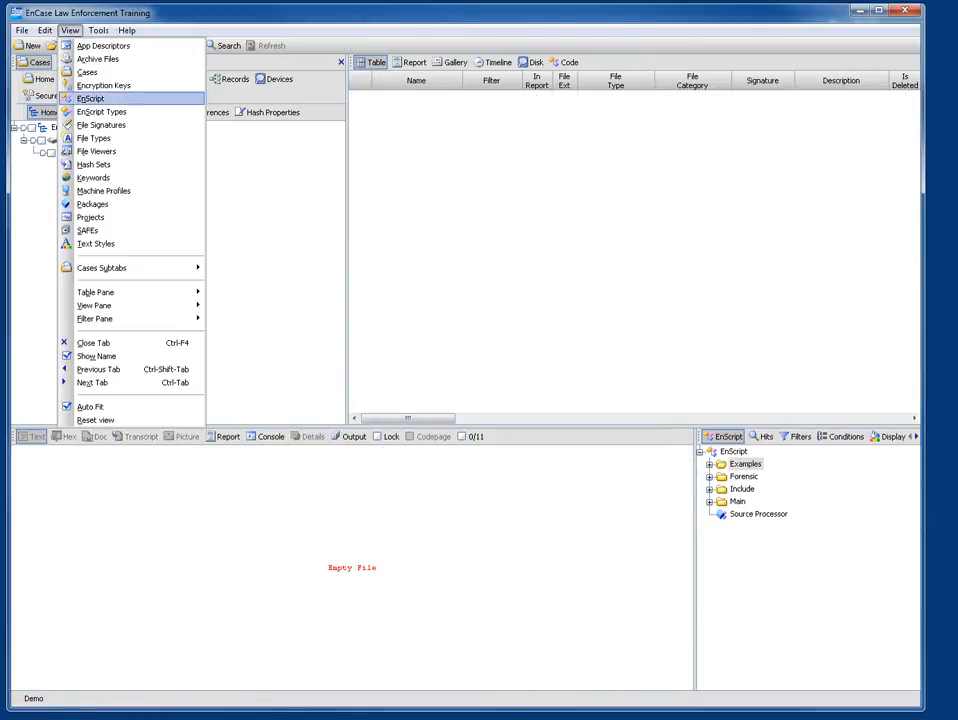
click(93, 177)
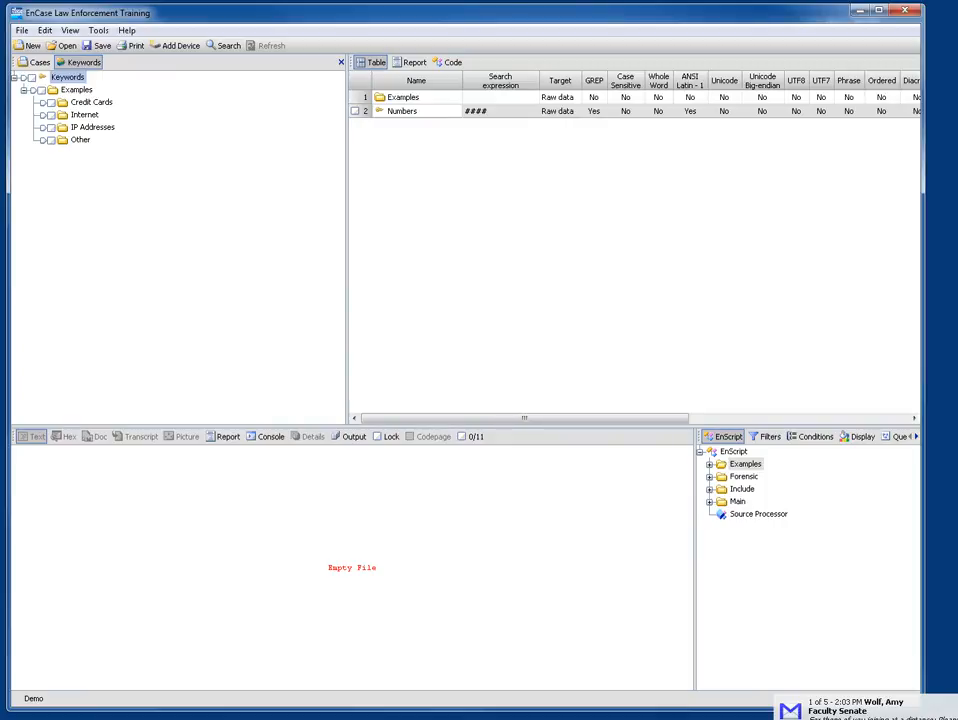
right_click(398, 111)
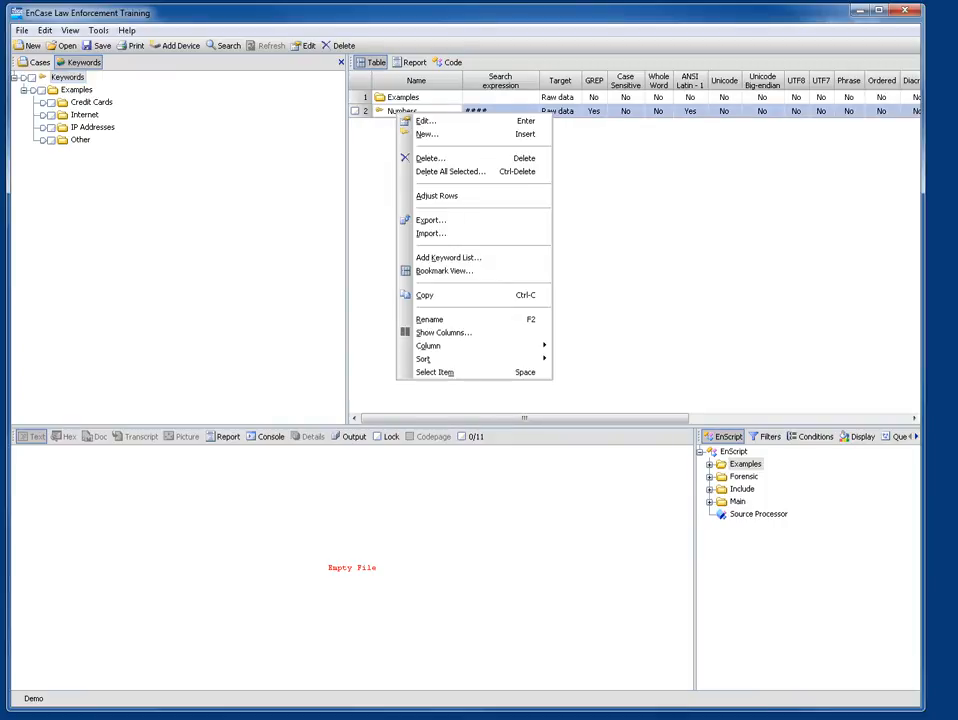
click(430, 158)
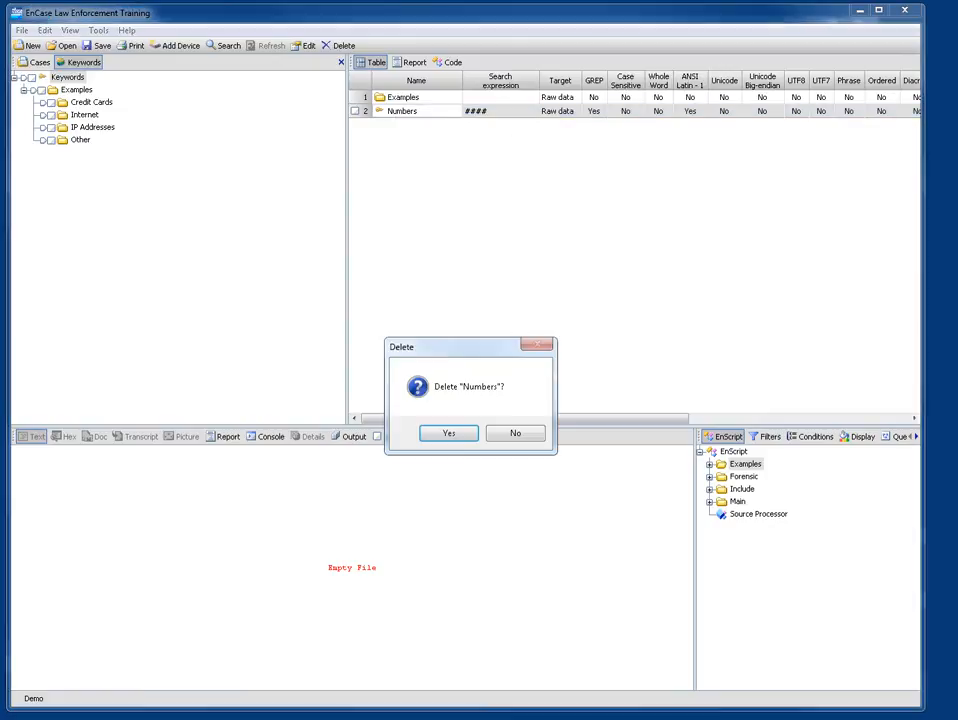
key(Return)
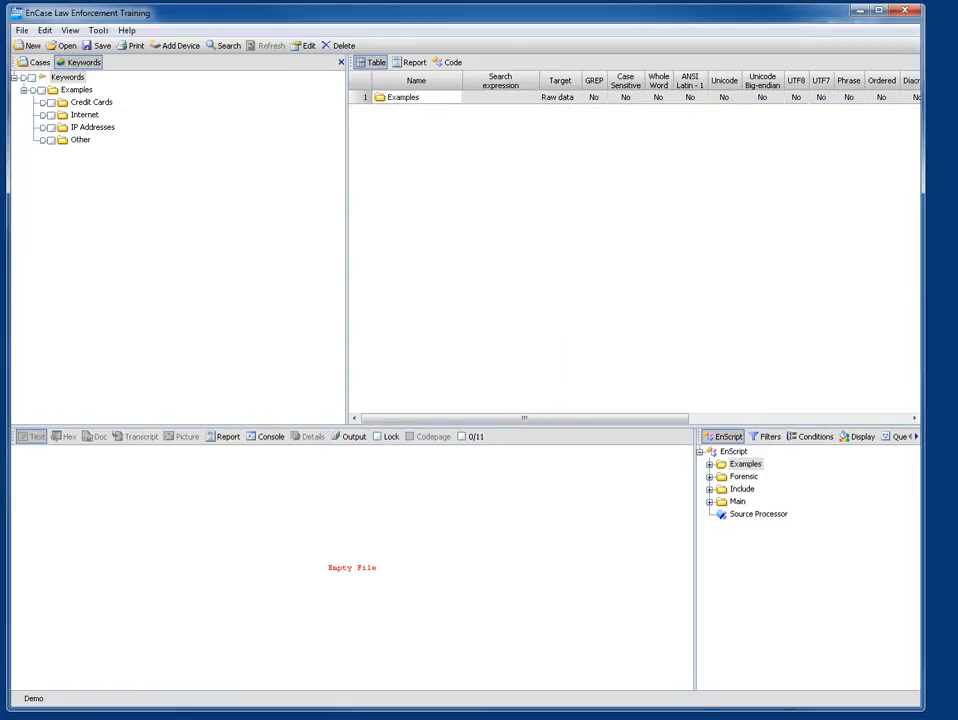
Step: Add a GREP keyword named Numbers with the search expression ####, checking the GREP symbol for any number
right_click(420, 198)
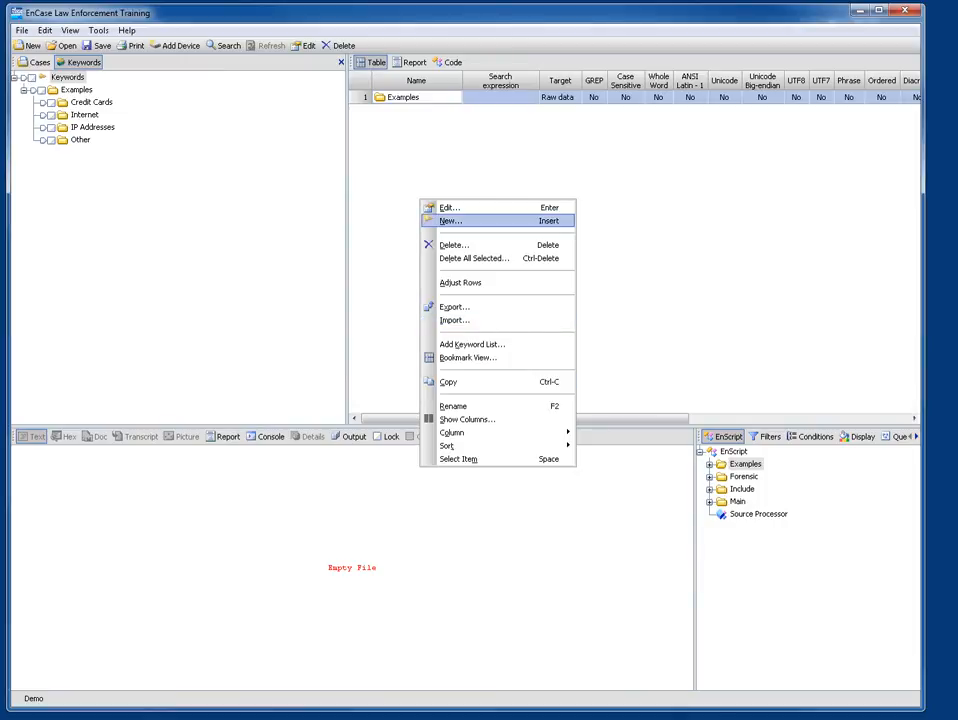
click(450, 220)
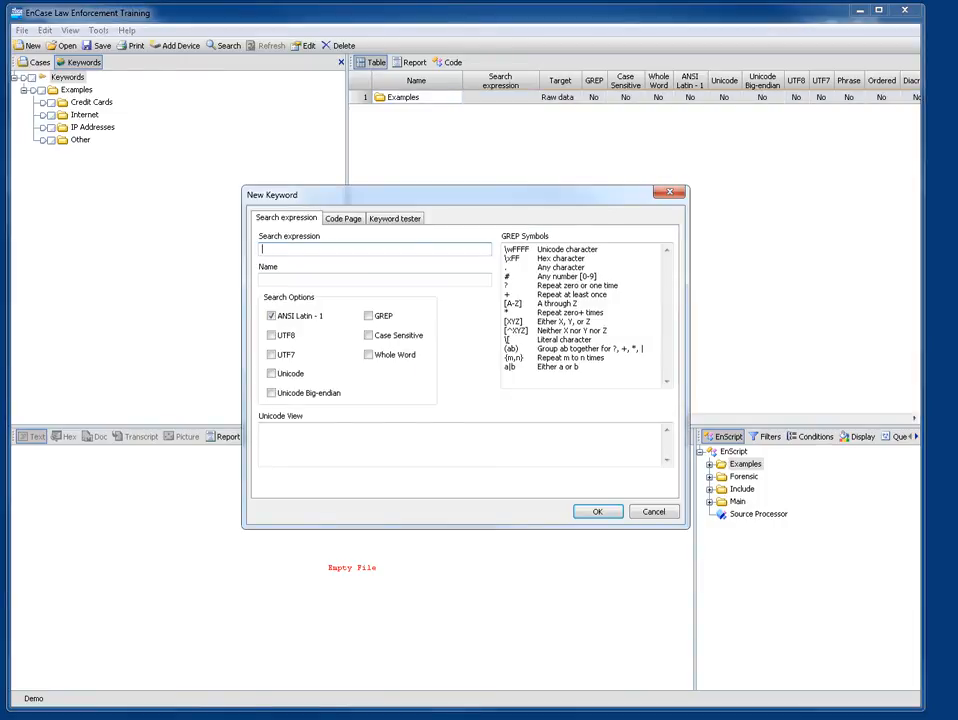
click(375, 280)
text(Numbers)
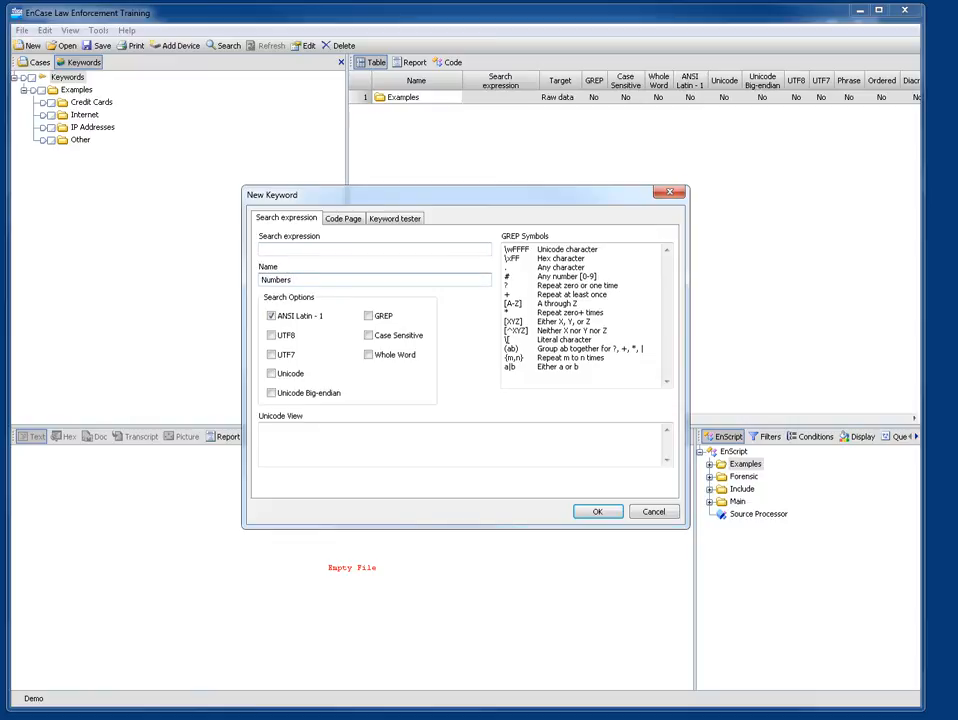
click(375, 249)
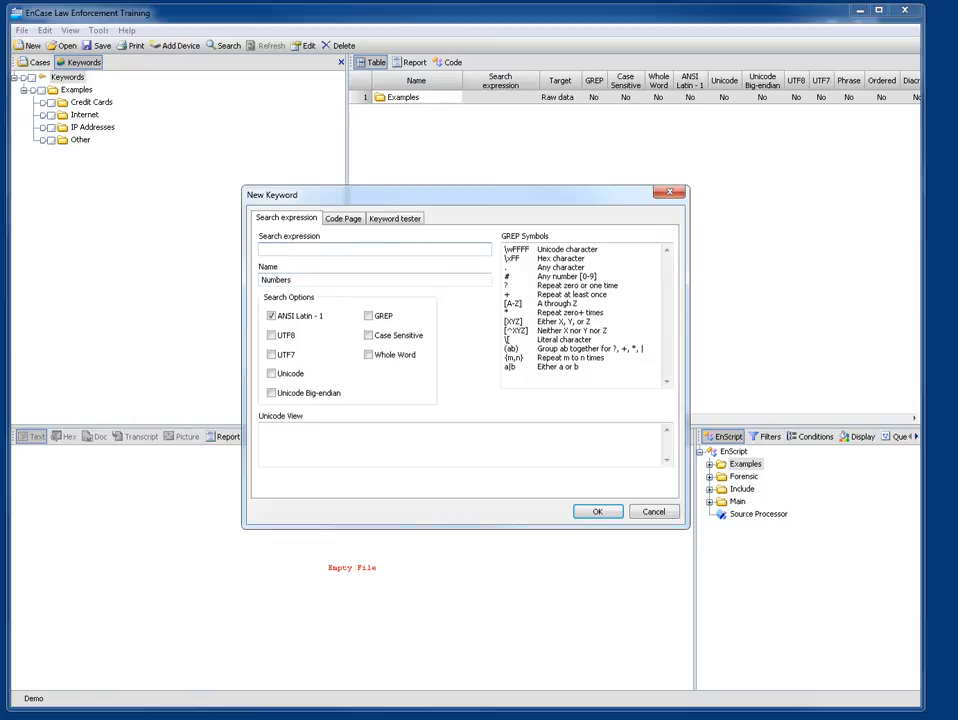
text(####)
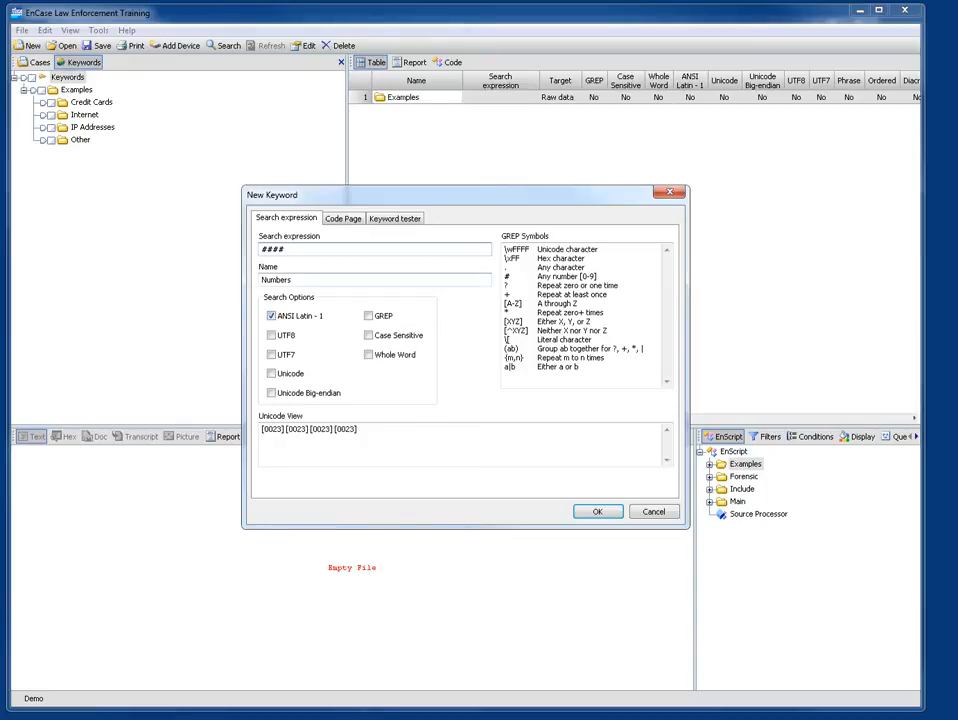
click(368, 315)
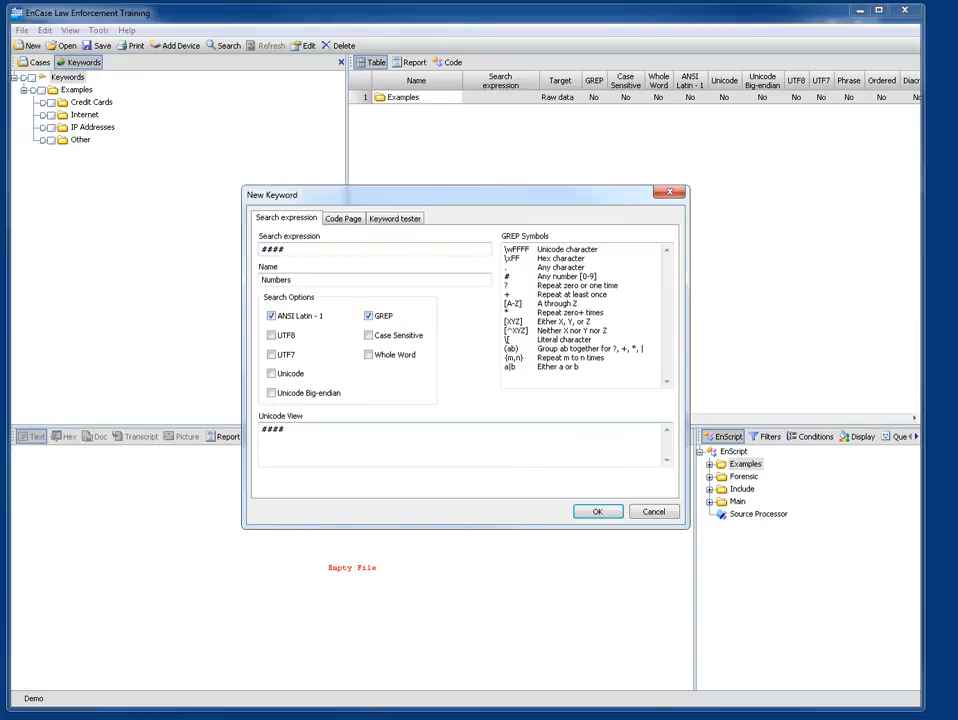
double_click(273, 429)
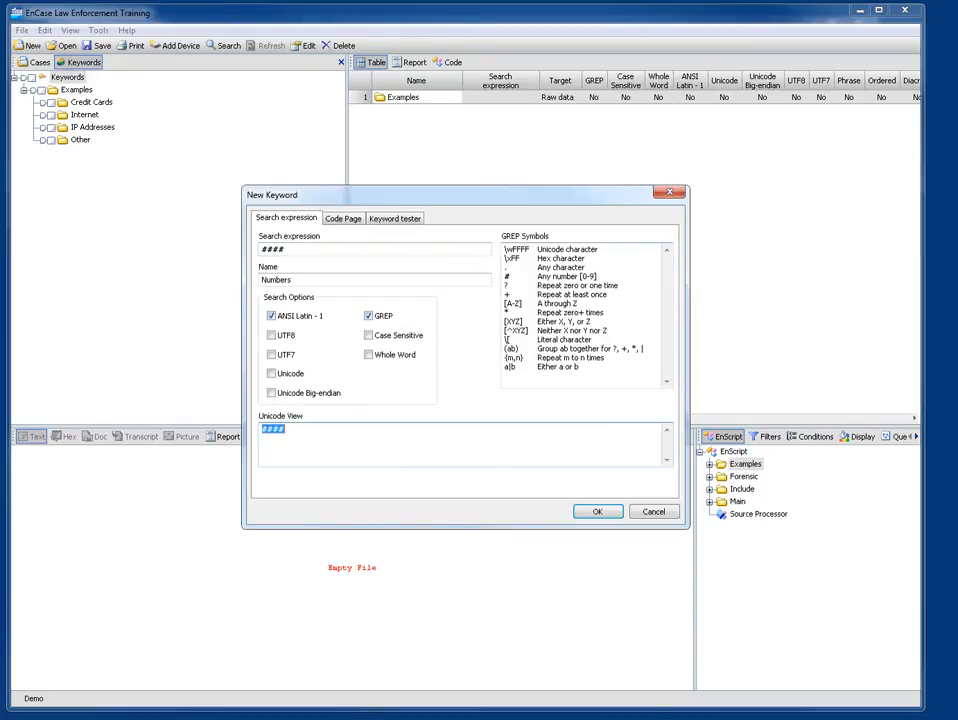
drag(598, 277, 505, 277)
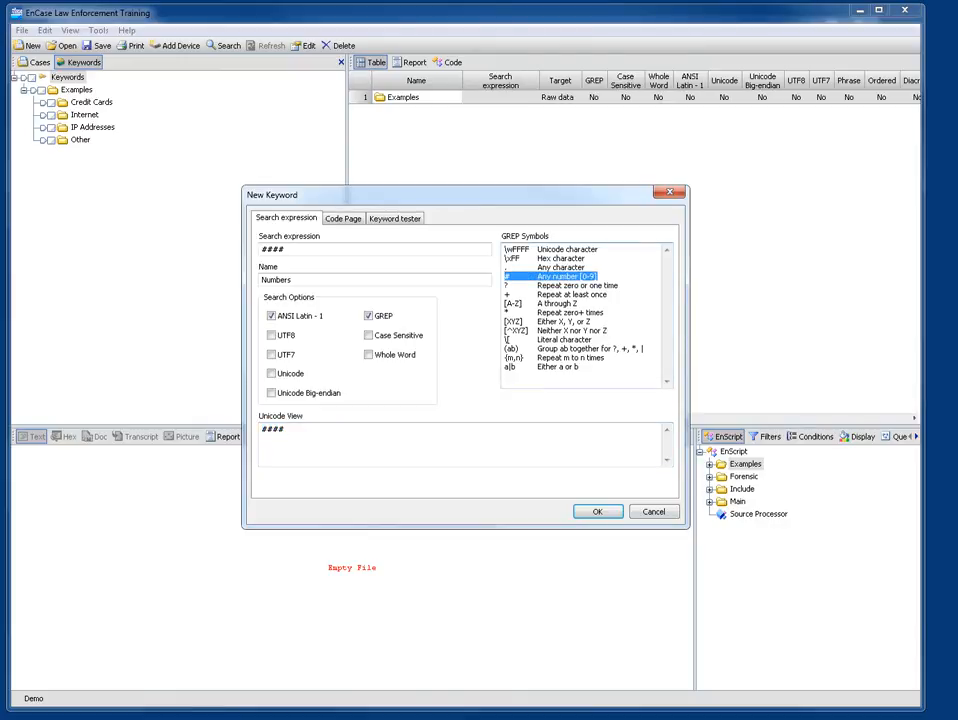
click(558, 293)
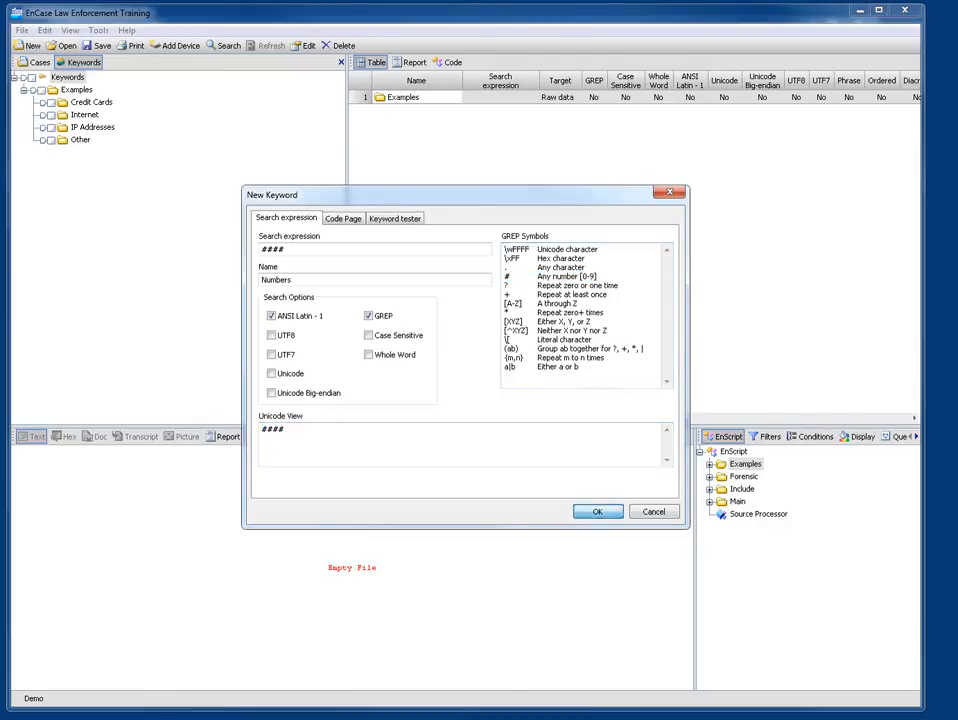
click(597, 511)
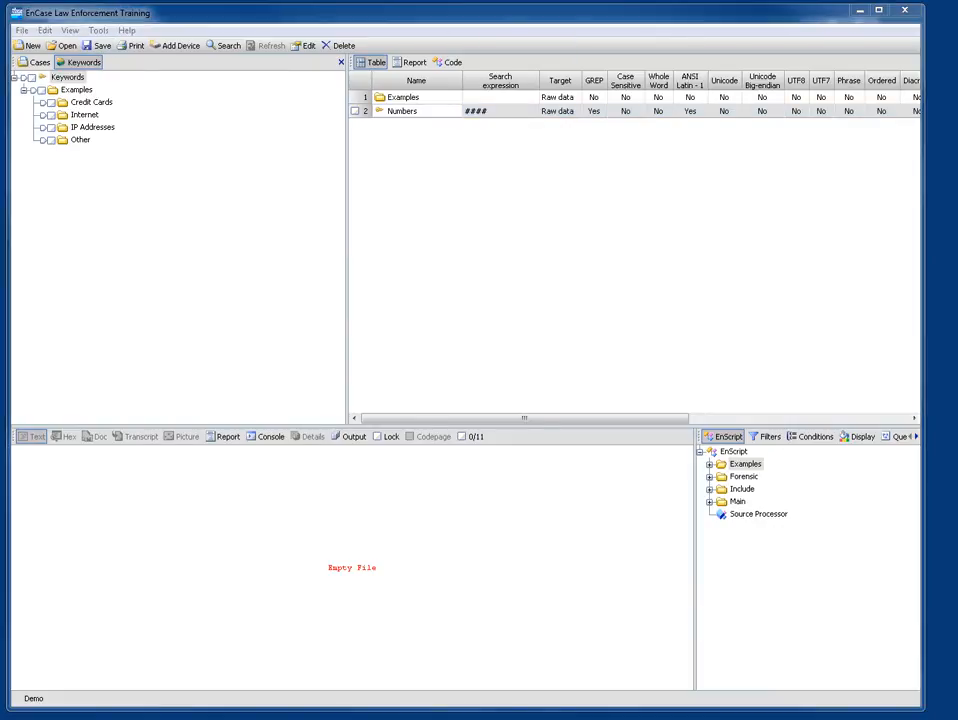
Step: Search all entries and records for keywords with entry slack, undelete and internet history enabled, and dismiss the completion report
click(98, 30)
click(118, 109)
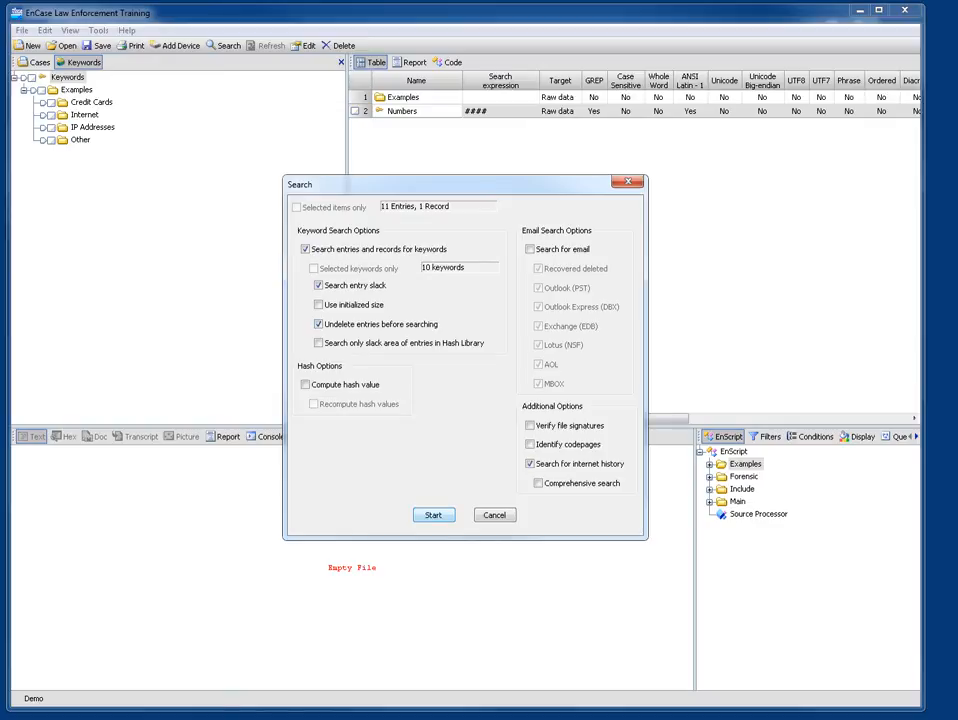
key(Return)
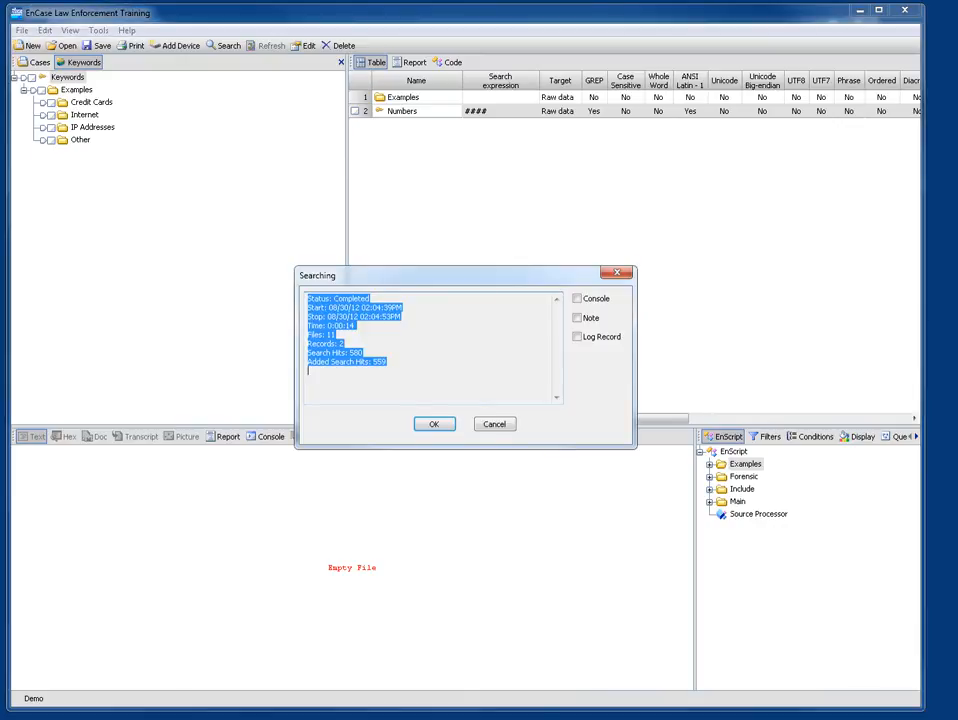
key(Return)
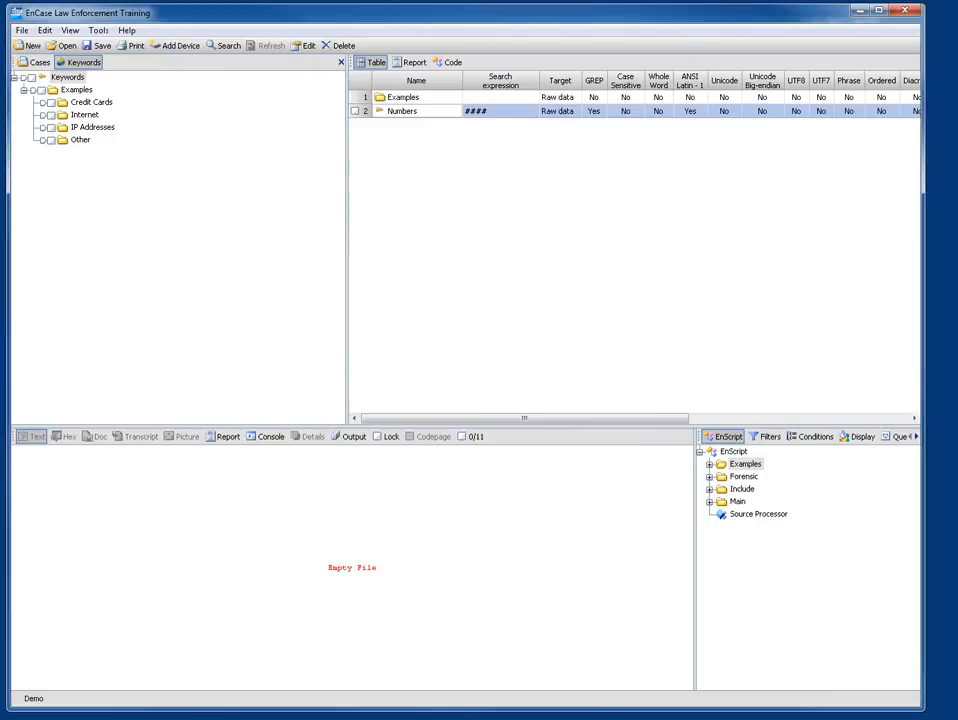
Step: Open the About information for EnCase
click(69, 30)
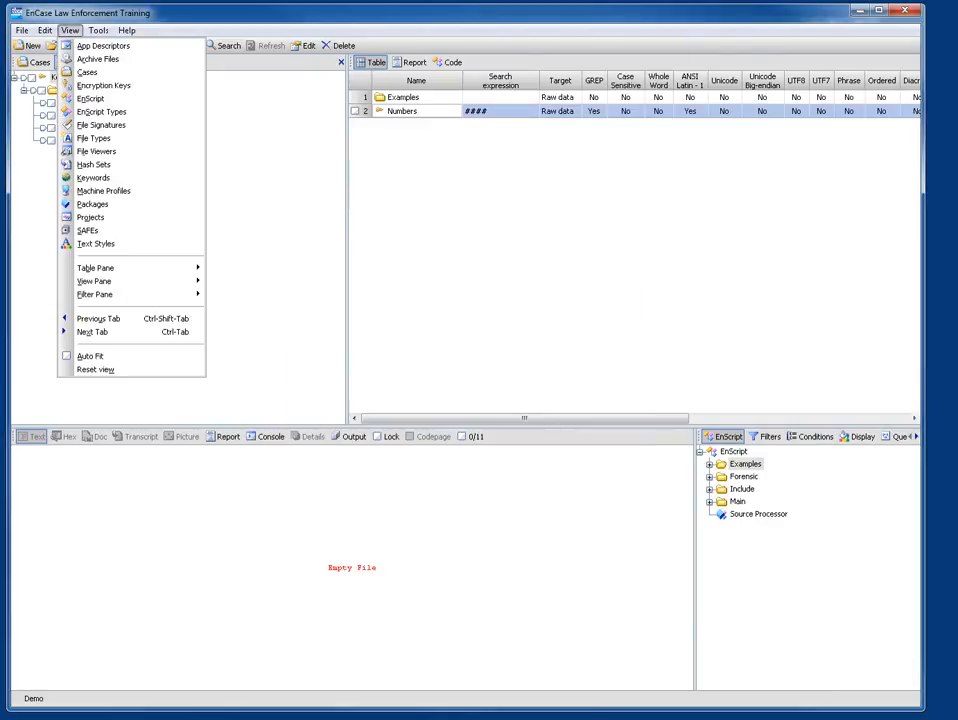
mouse_move(98, 30)
mouse_move(69, 30)
mouse_move(127, 30)
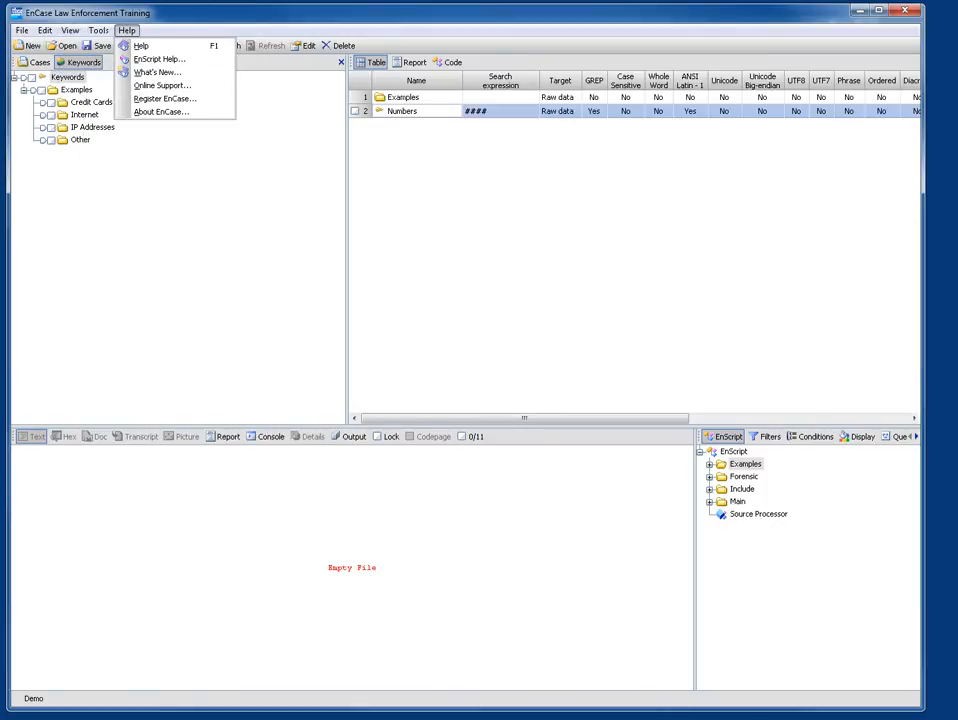
click(161, 112)
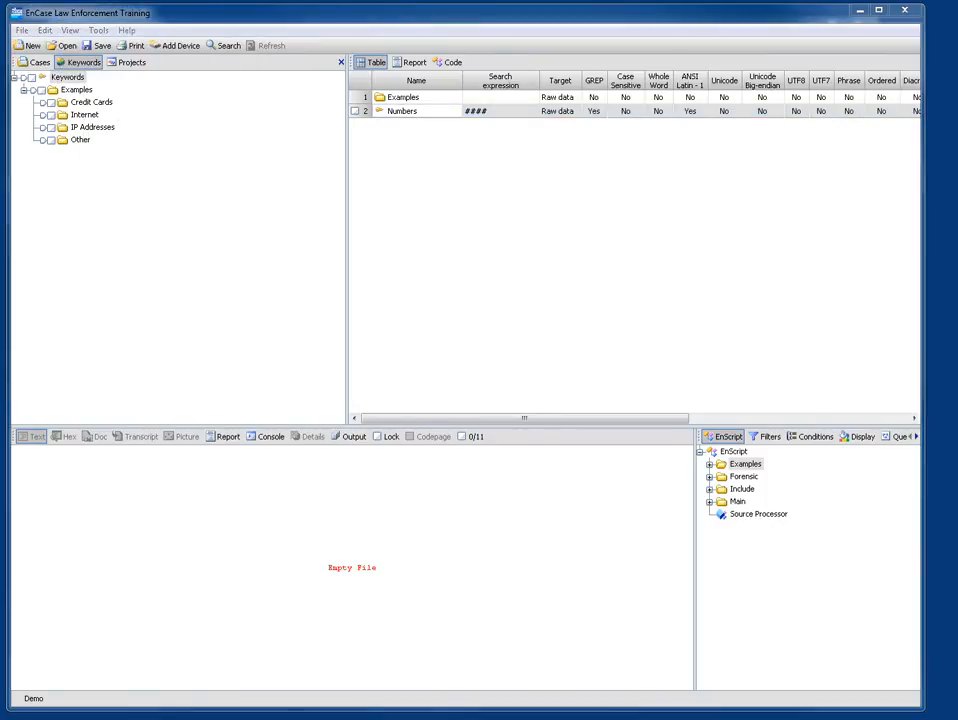
Step: Show the case's search hits on F for the Numbers keyword
click(37, 62)
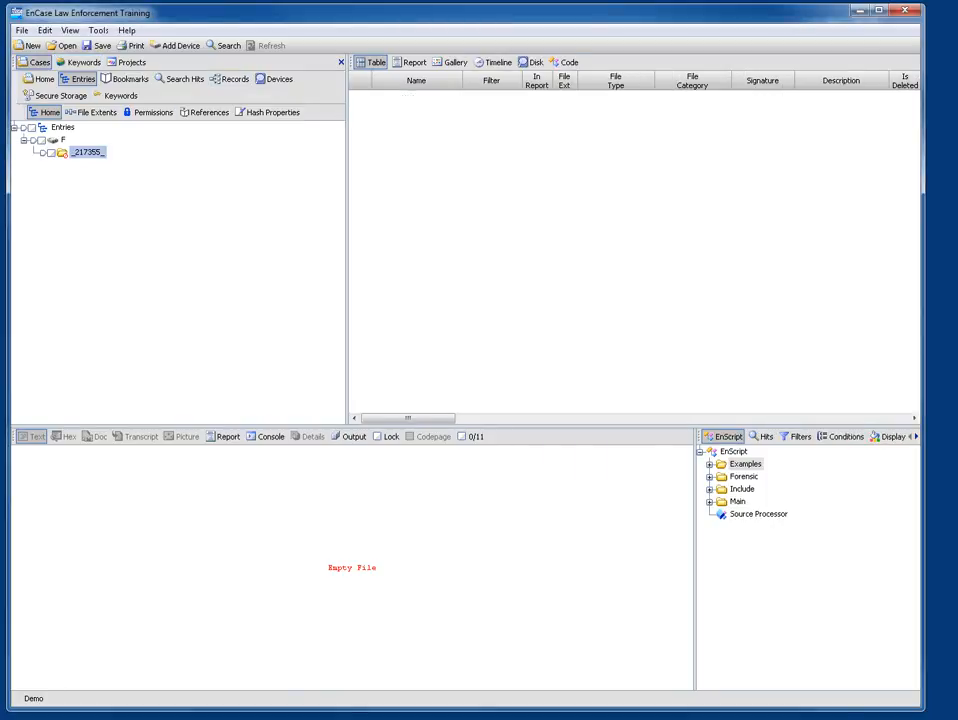
click(180, 79)
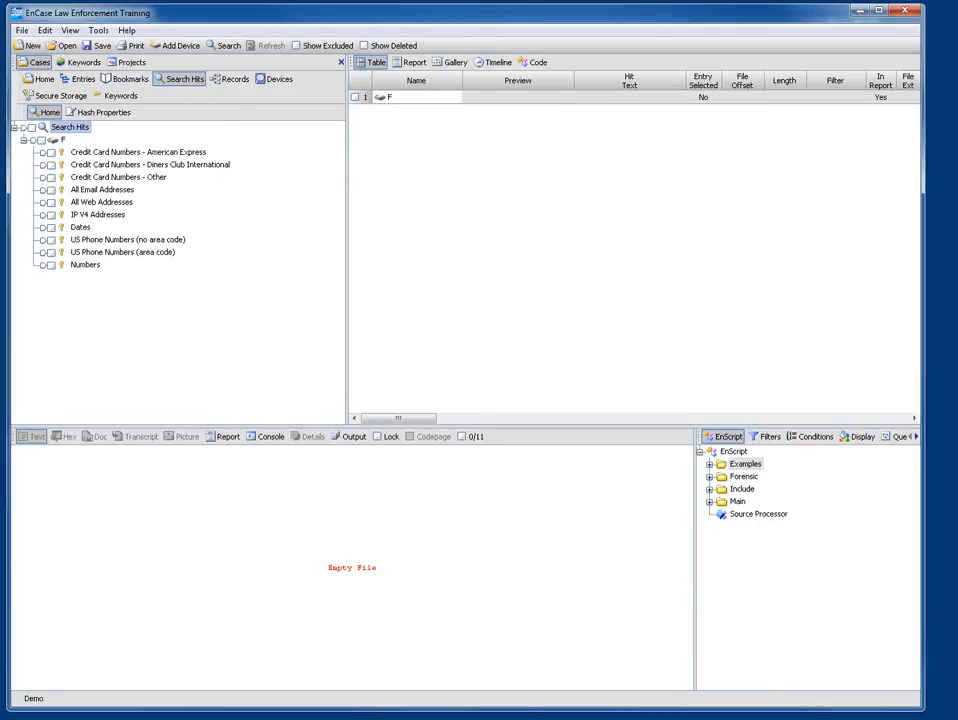
click(85, 265)
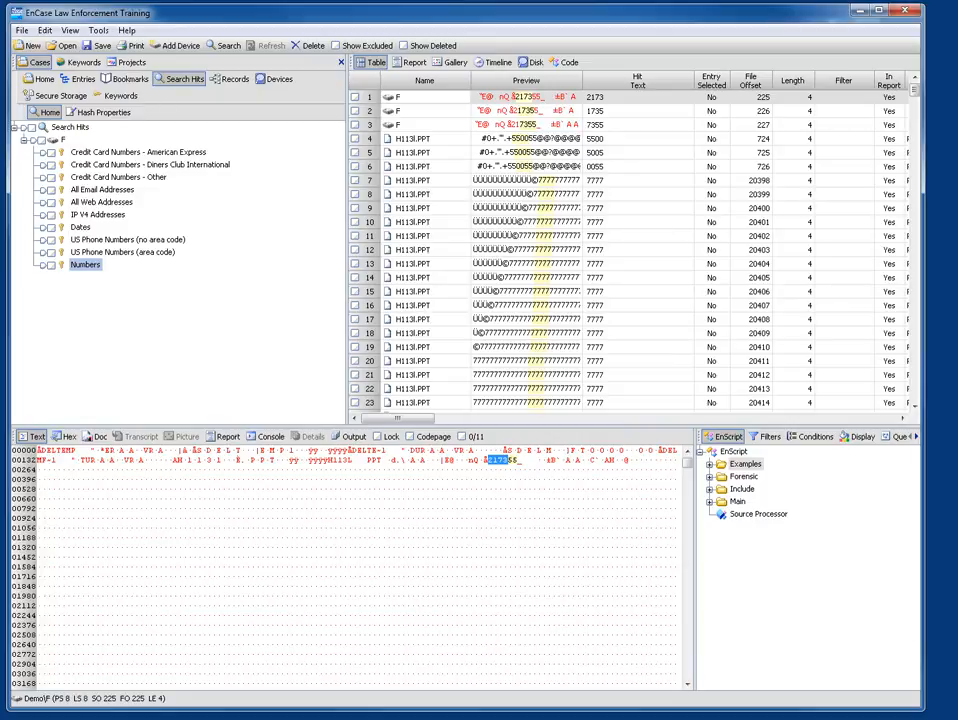
Step: Open the 0055 hit in H113I.PPT and examine the list of four-digit Numbers hits
click(413, 166)
scroll(413, 166, down, 20)
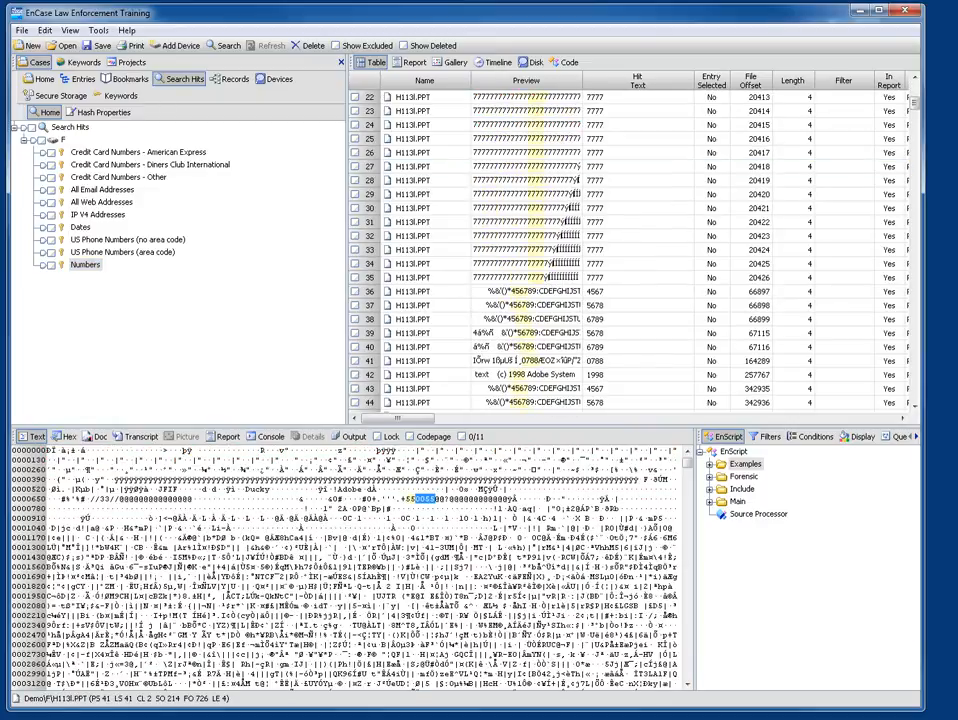
scroll(630, 250, up, 7)
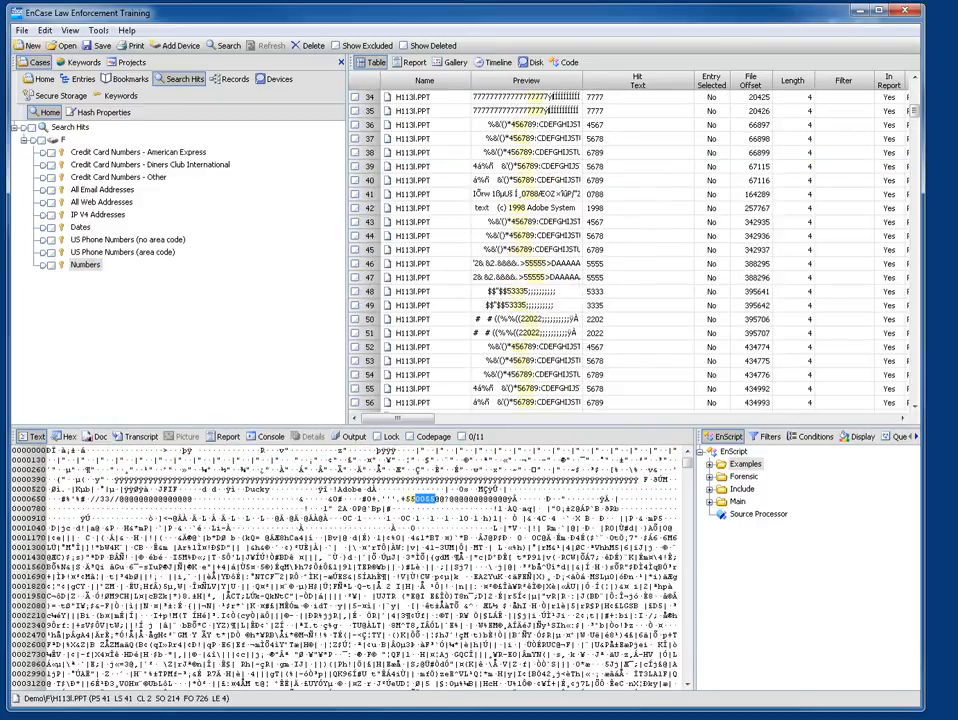
scroll(630, 250, down, 20)
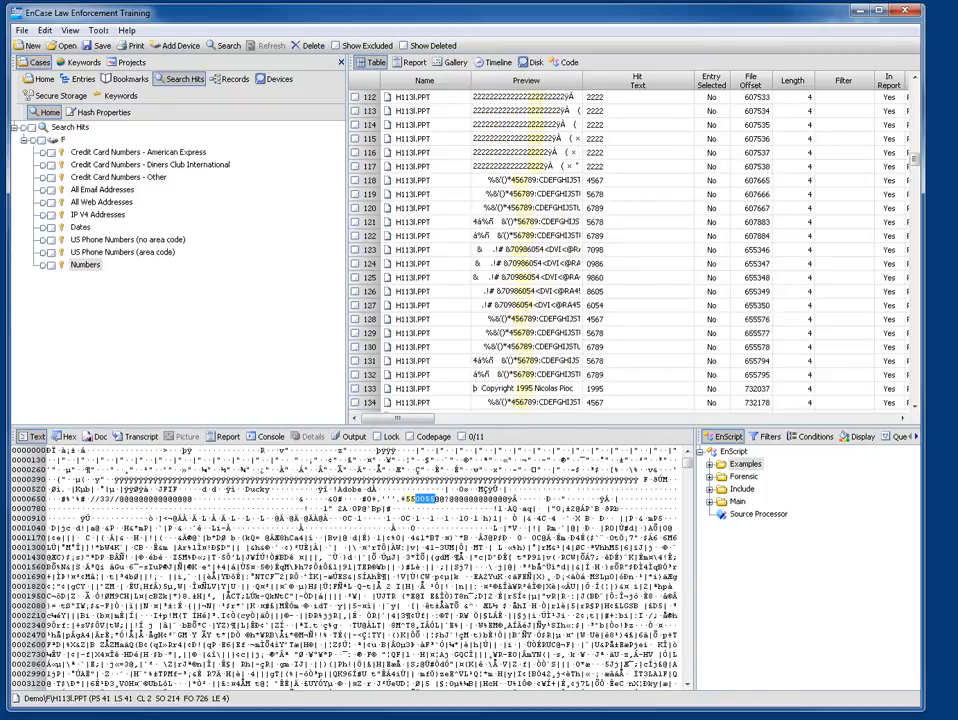
scroll(630, 250, down, 5)
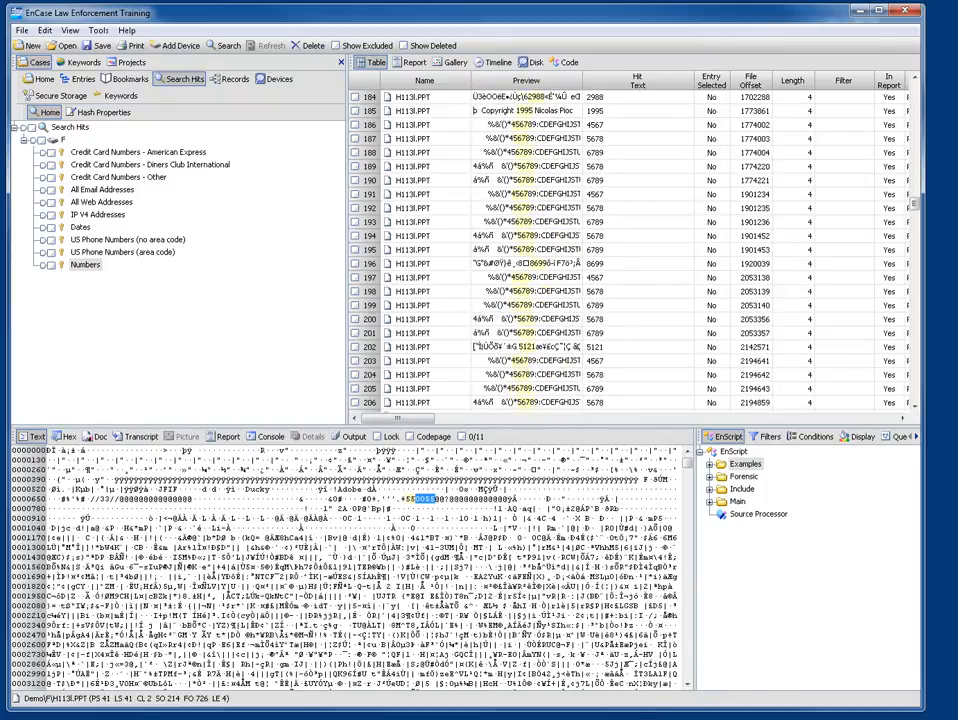
scroll(630, 250, down, 3)
scroll(630, 250, up, 20)
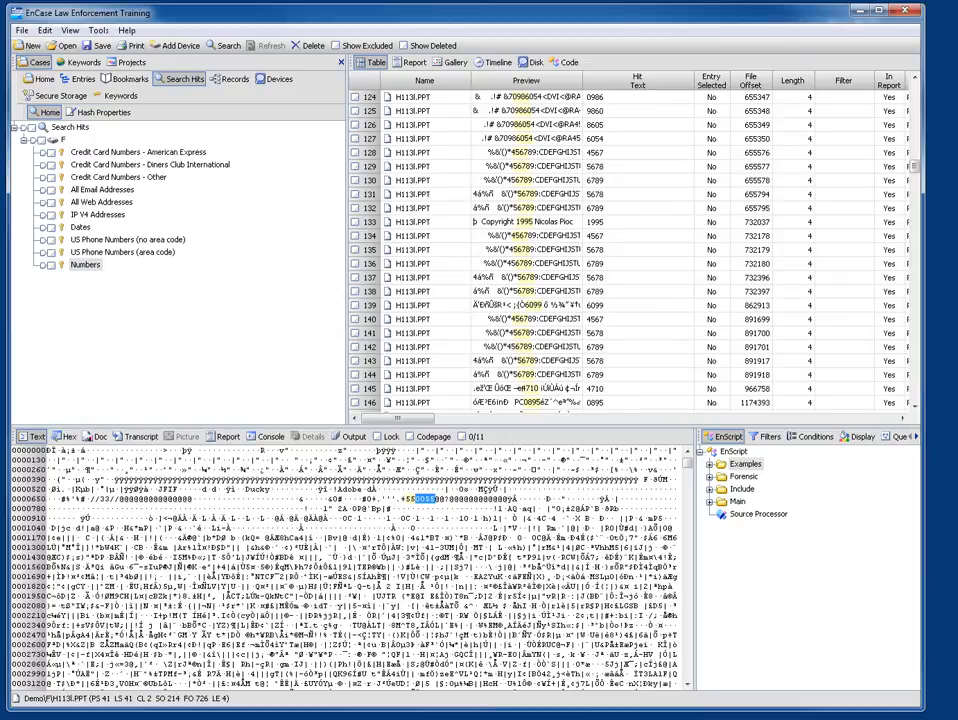
scroll(630, 250, up, 20)
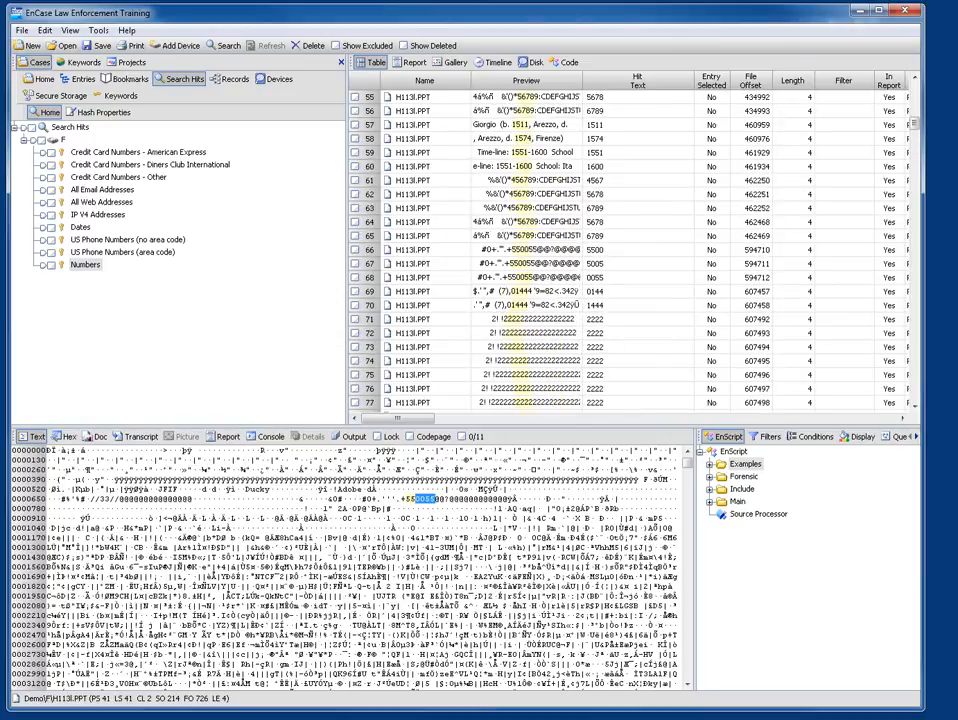
scroll(630, 250, down, 7)
scroll(630, 250, up, 3)
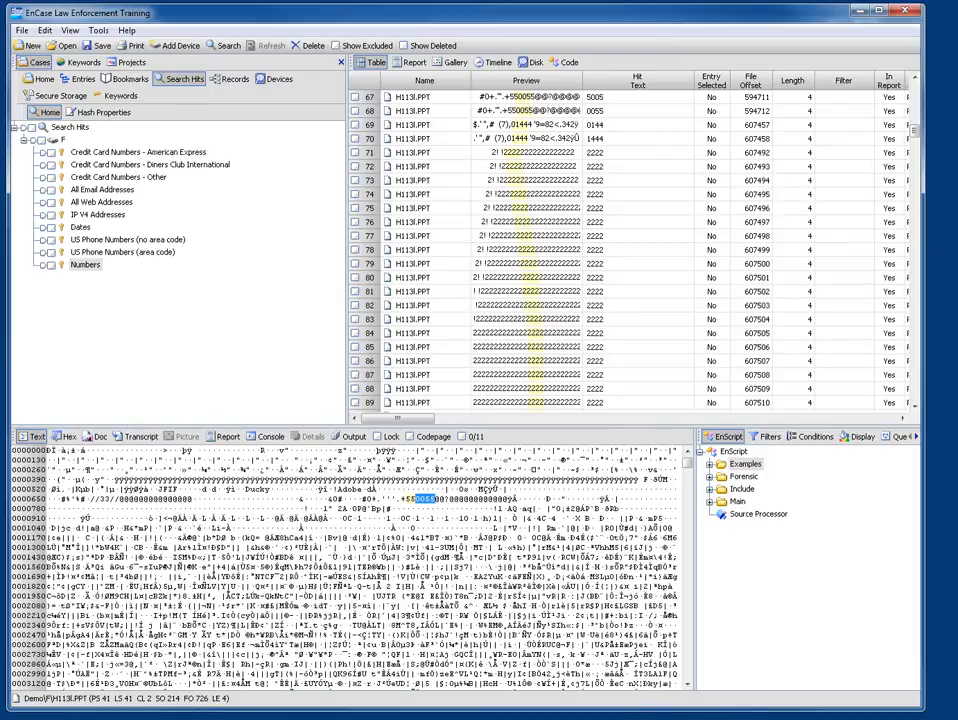
Step: Select the first 2222 hit, at file offset 607492, and examine the run of overlapping 2222 hits
click(526, 152)
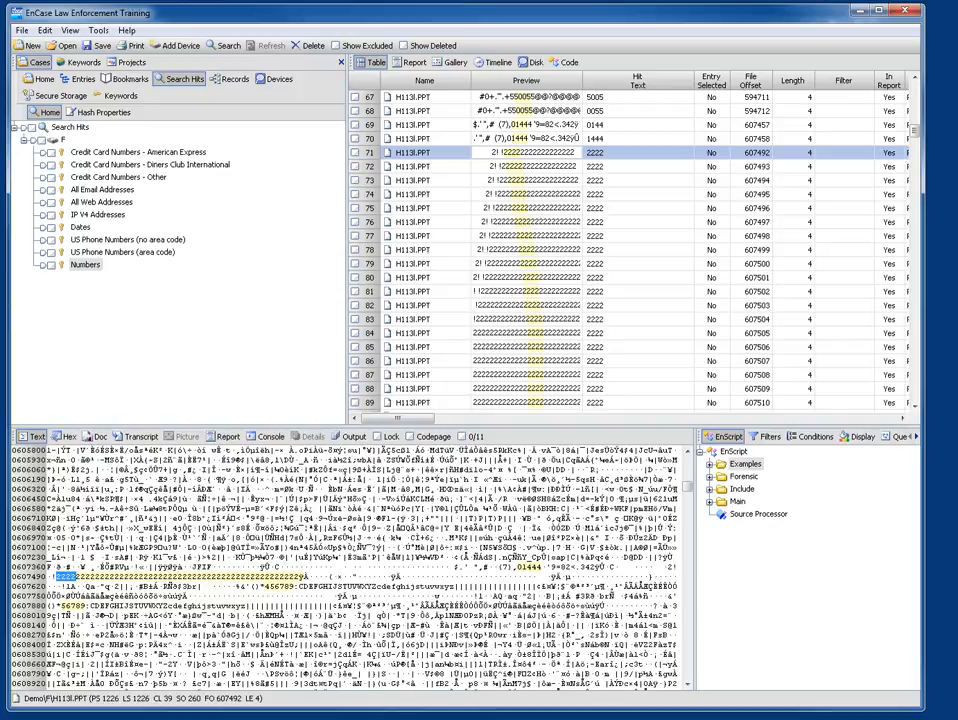
scroll(630, 250, down, 4)
scroll(630, 250, up, 5)
scroll(630, 250, down, 8)
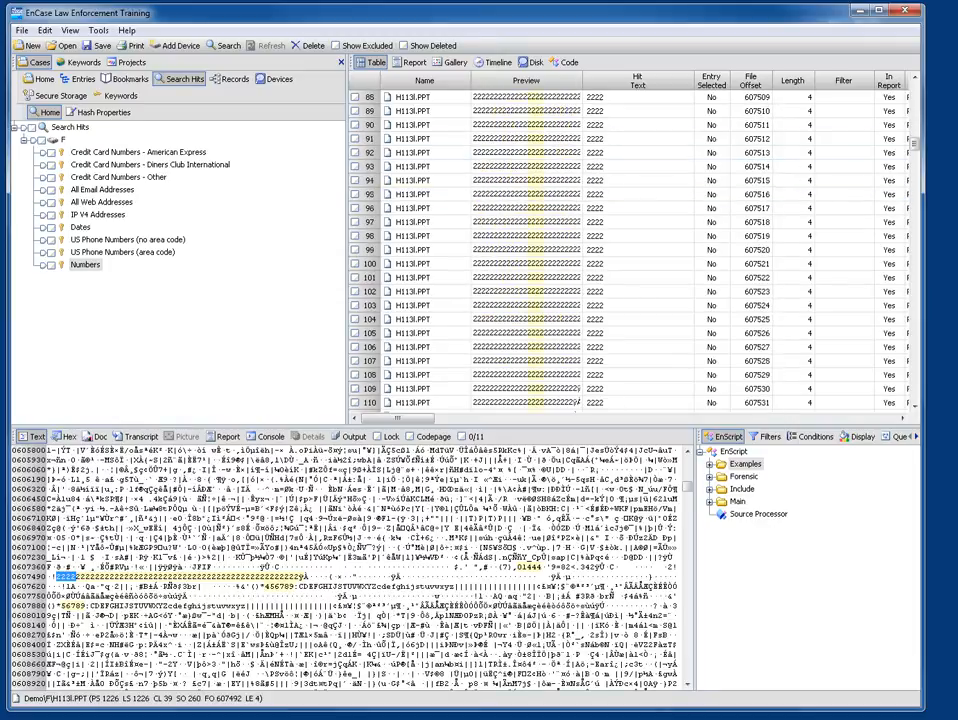
scroll(630, 250, down, 8)
scroll(630, 250, up, 12)
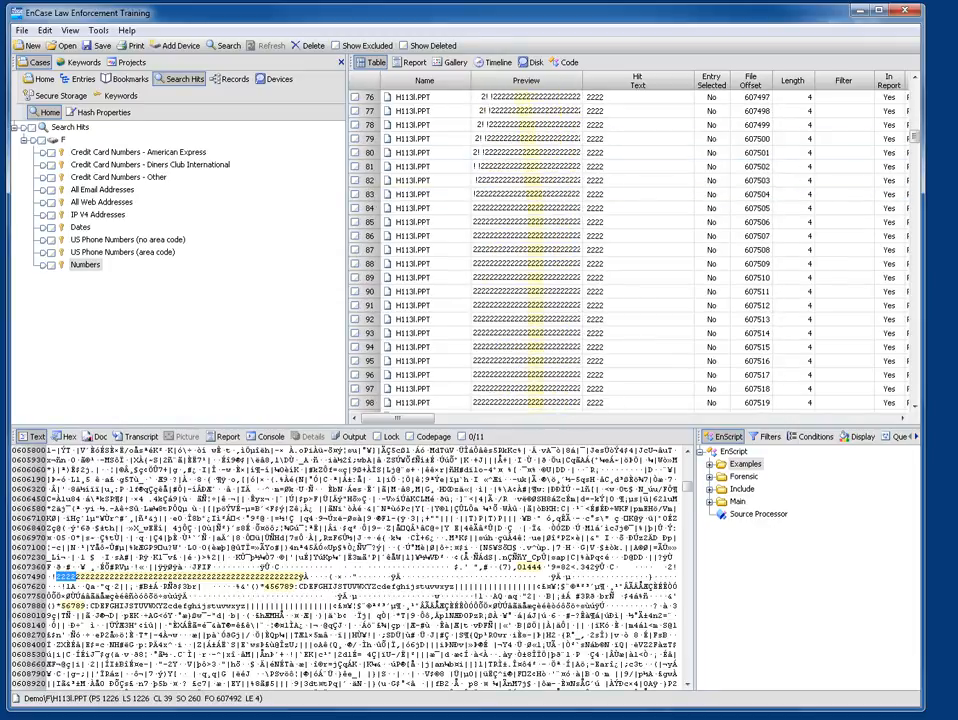
Step: Widen the Preview column and examine the surrounding text of the Numbers hits
drag(583, 80, 725, 80)
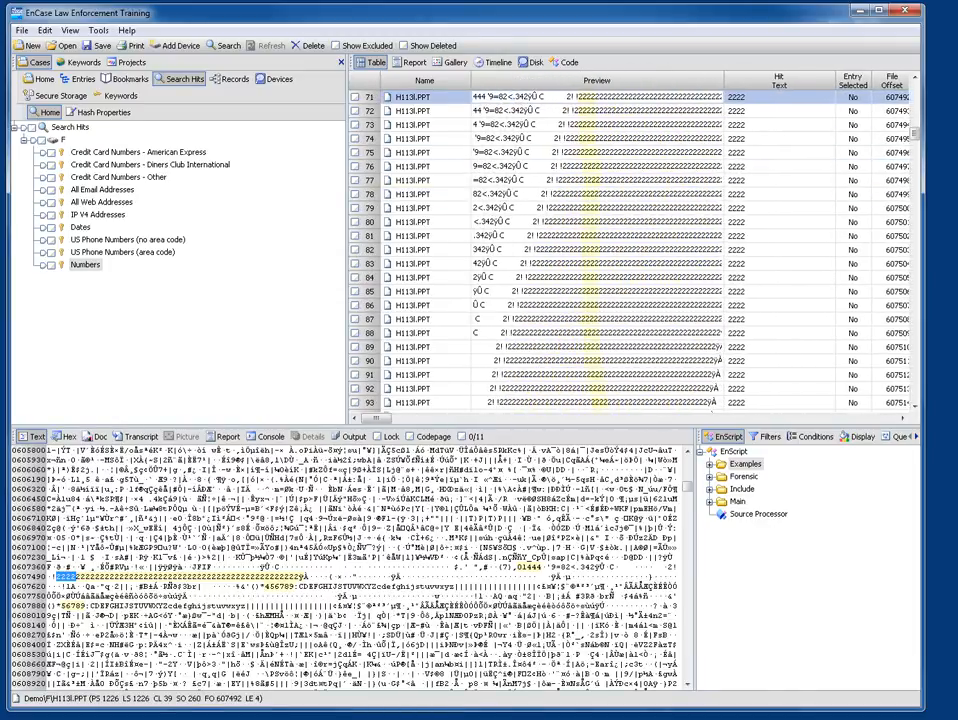
scroll(630, 250, up, 7)
scroll(630, 250, down, 7)
scroll(630, 250, down, 15)
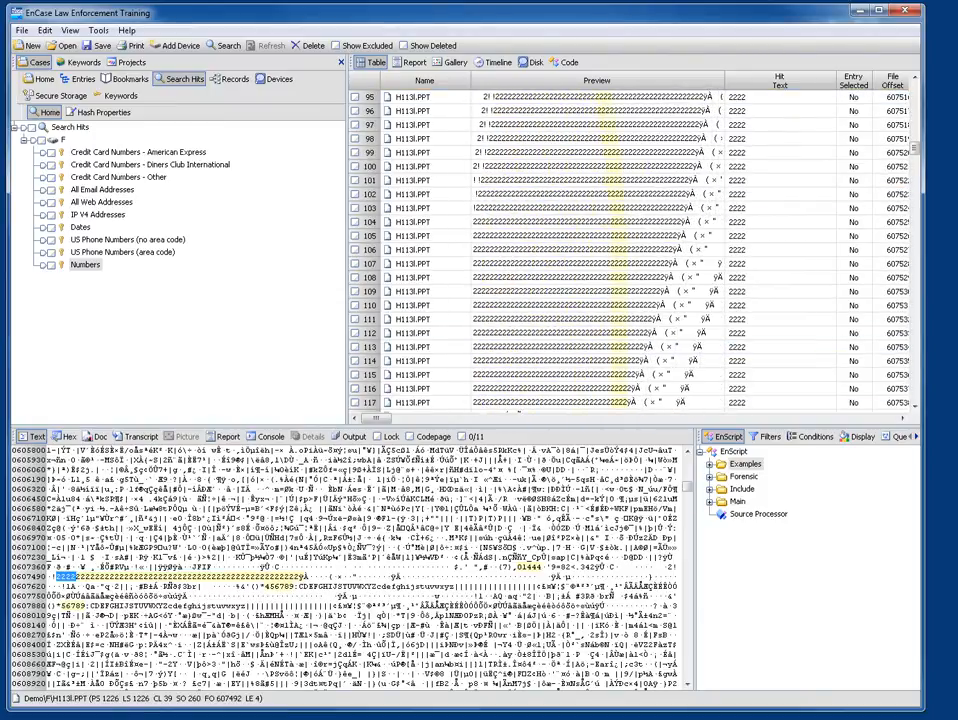
scroll(630, 250, down, 1)
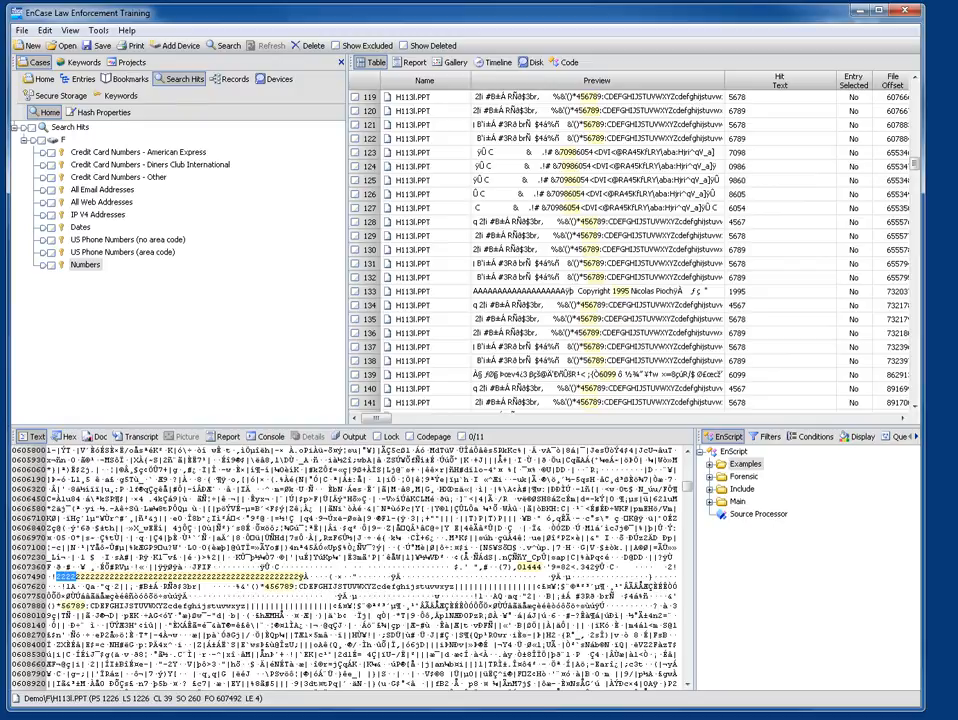
scroll(632, 250, down, 20)
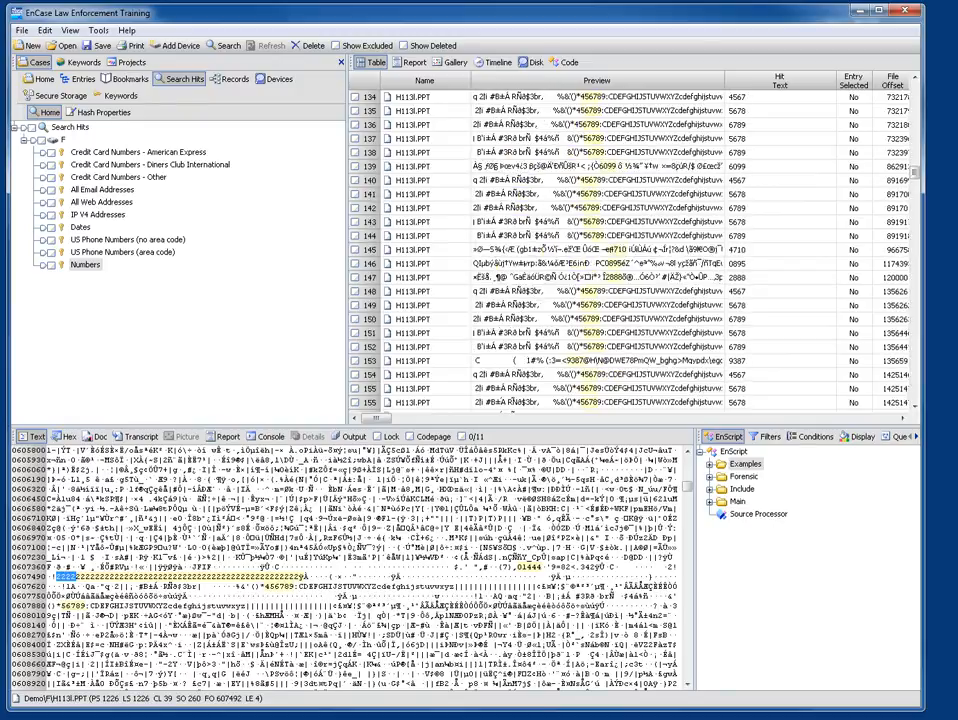
scroll(632, 250, down, 8)
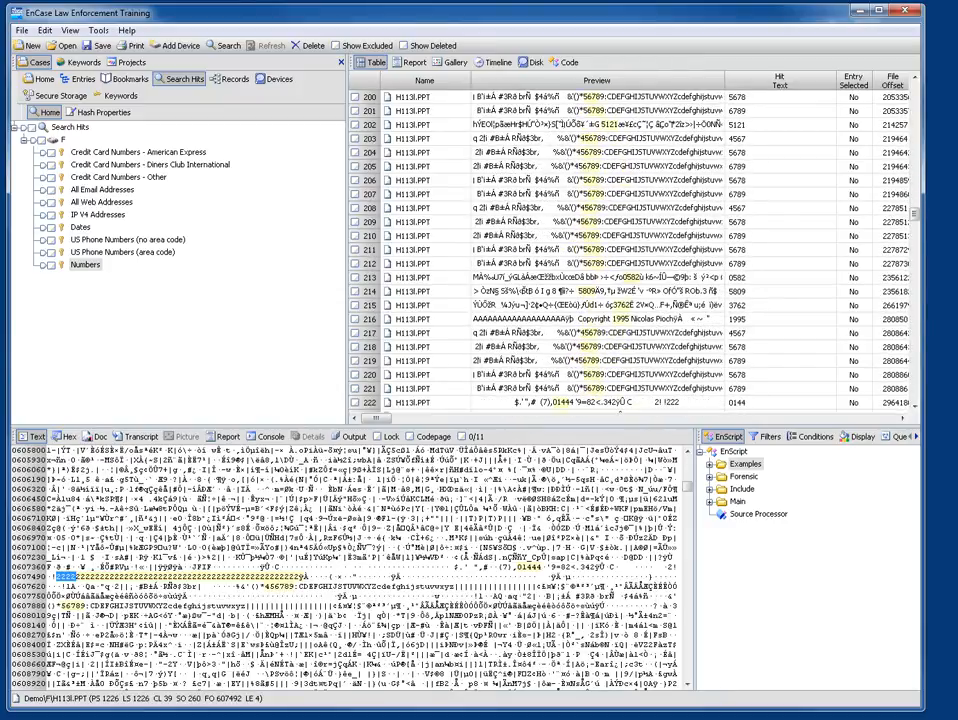
scroll(632, 250, up, 10)
scroll(632, 250, up, 12)
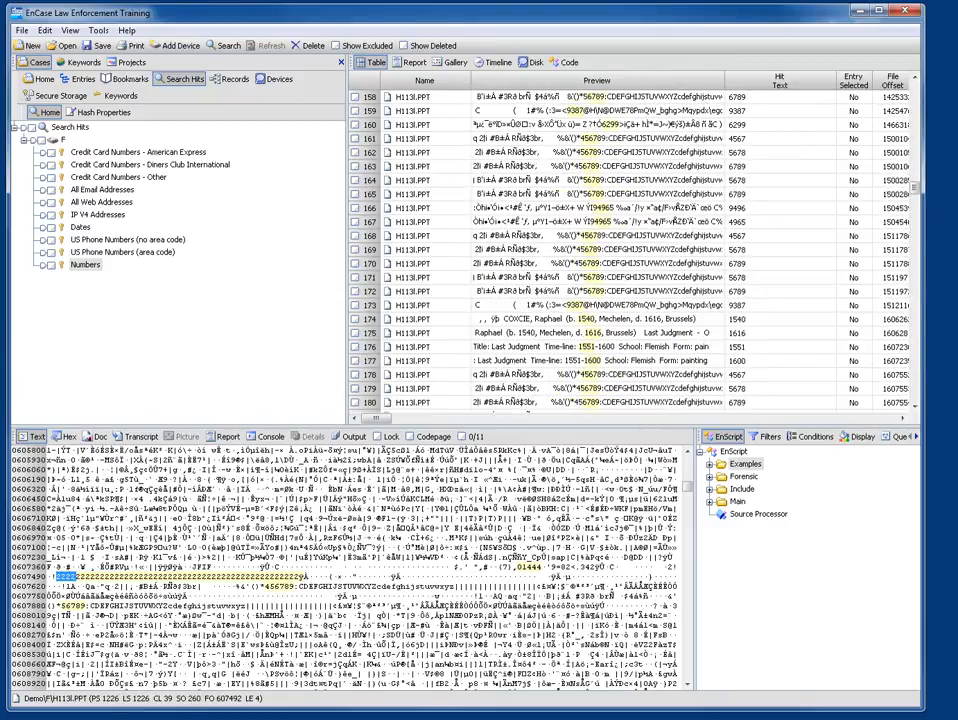
Step: Narrow the Preview column again and select the 1600 hit from the 1551-1600 time-line in H113I.PPT
drag(725, 80, 564, 80)
scroll(552, 249, down, 10)
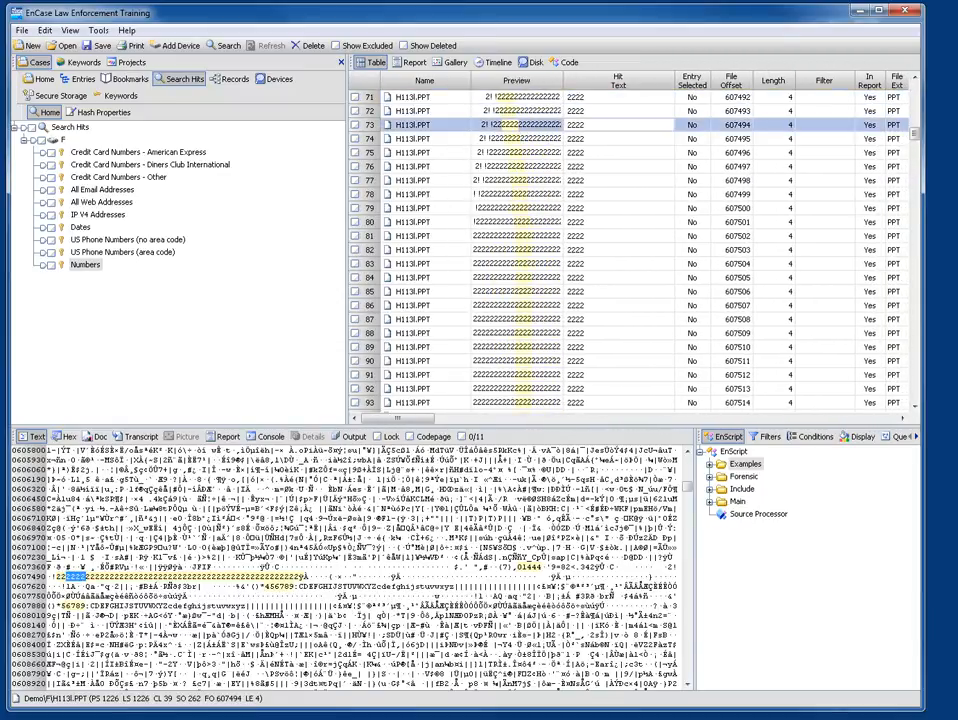
scroll(552, 249, up, 10)
scroll(552, 249, up, 5)
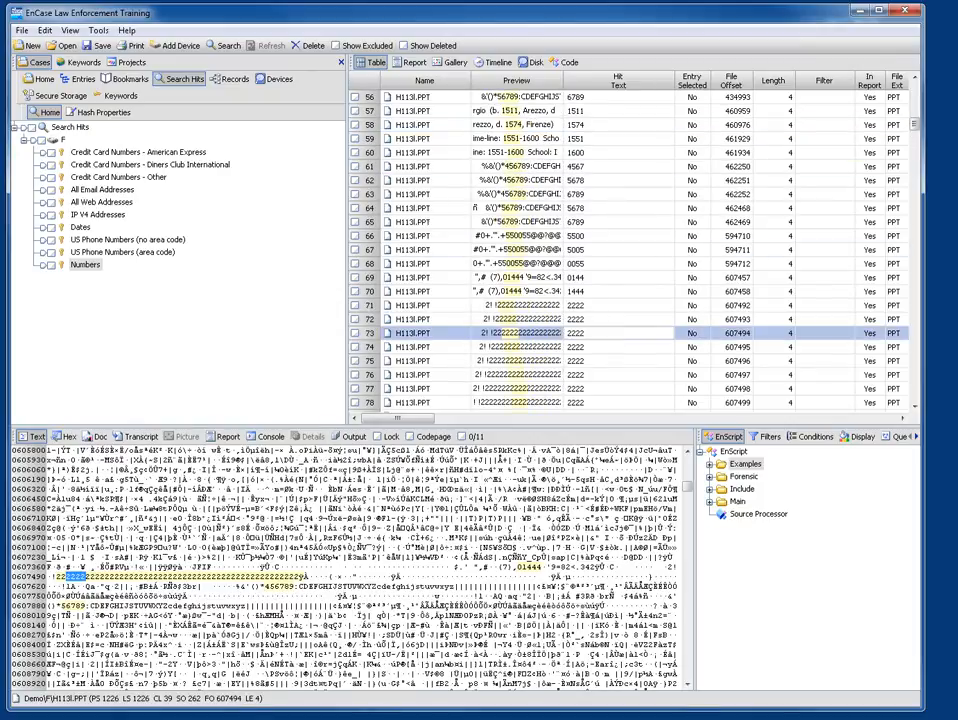
click(733, 139)
click(733, 153)
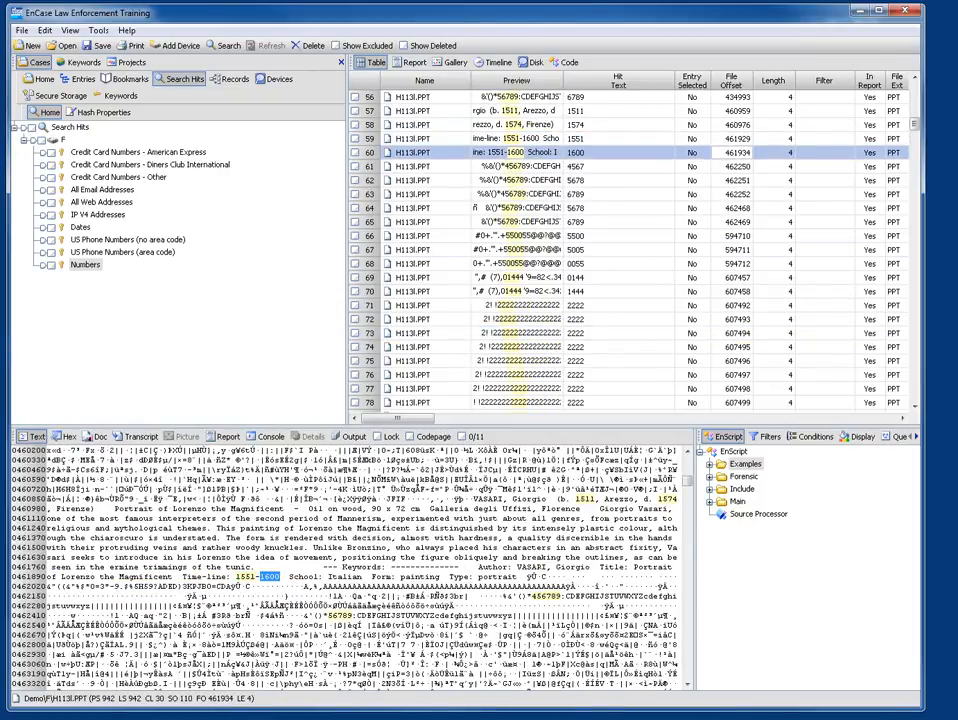
Step: View the selected 1600 hit in the Disk, Timeline and Gallery views
click(531, 62)
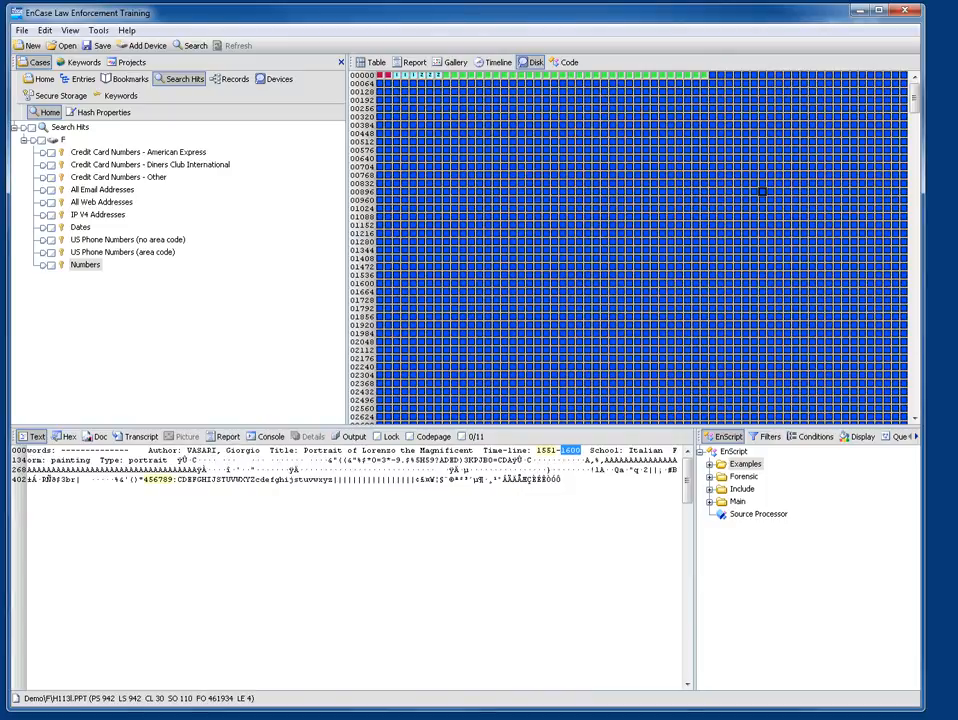
click(372, 62)
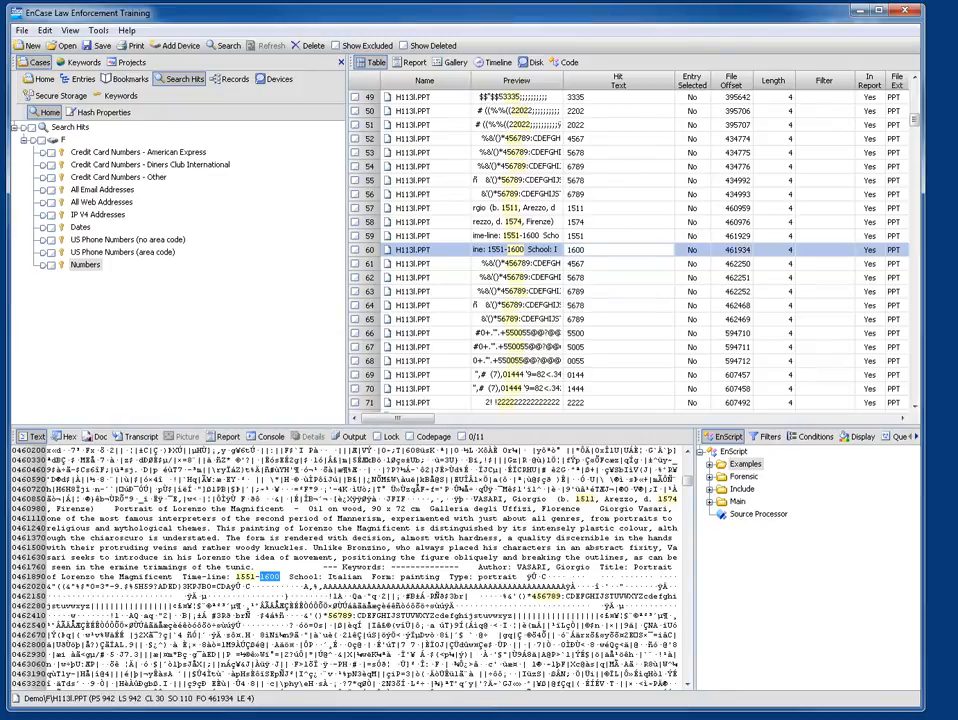
click(531, 62)
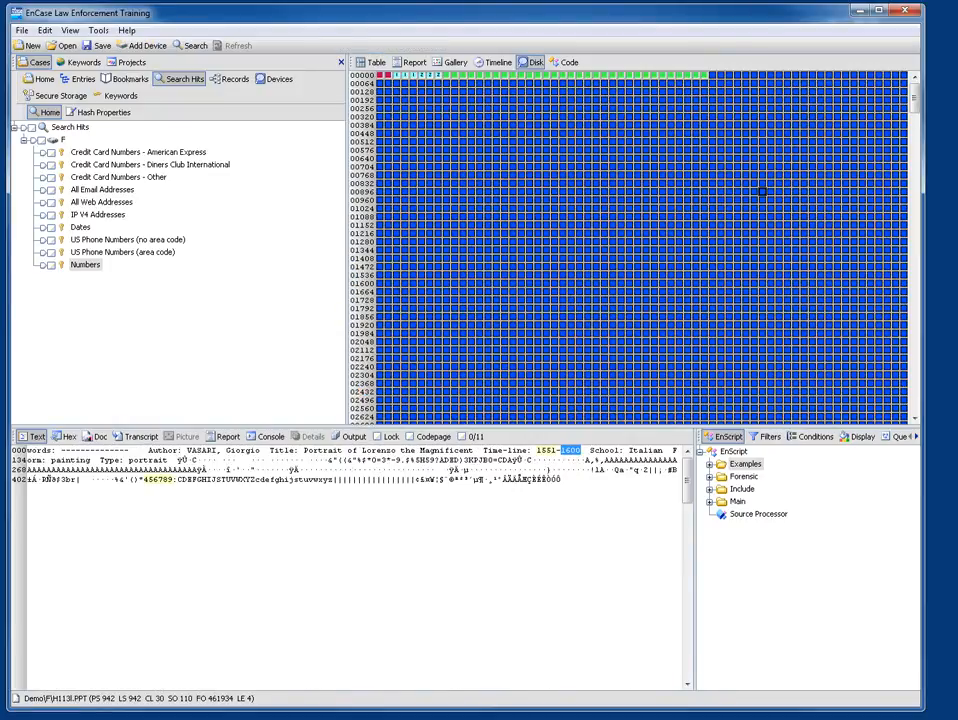
click(497, 62)
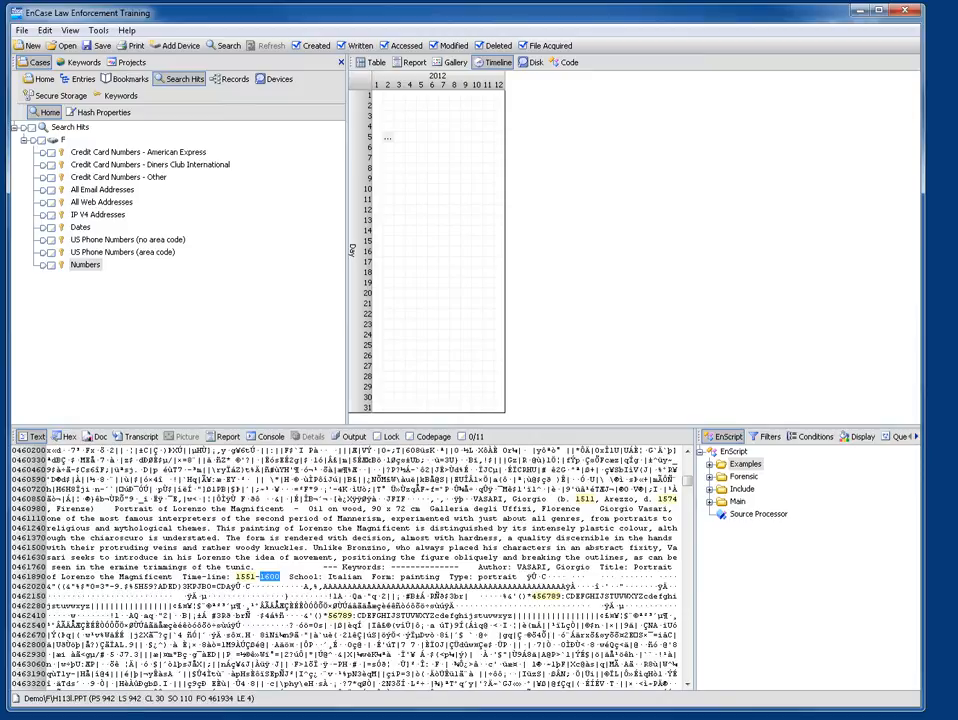
click(531, 62)
click(496, 62)
click(452, 62)
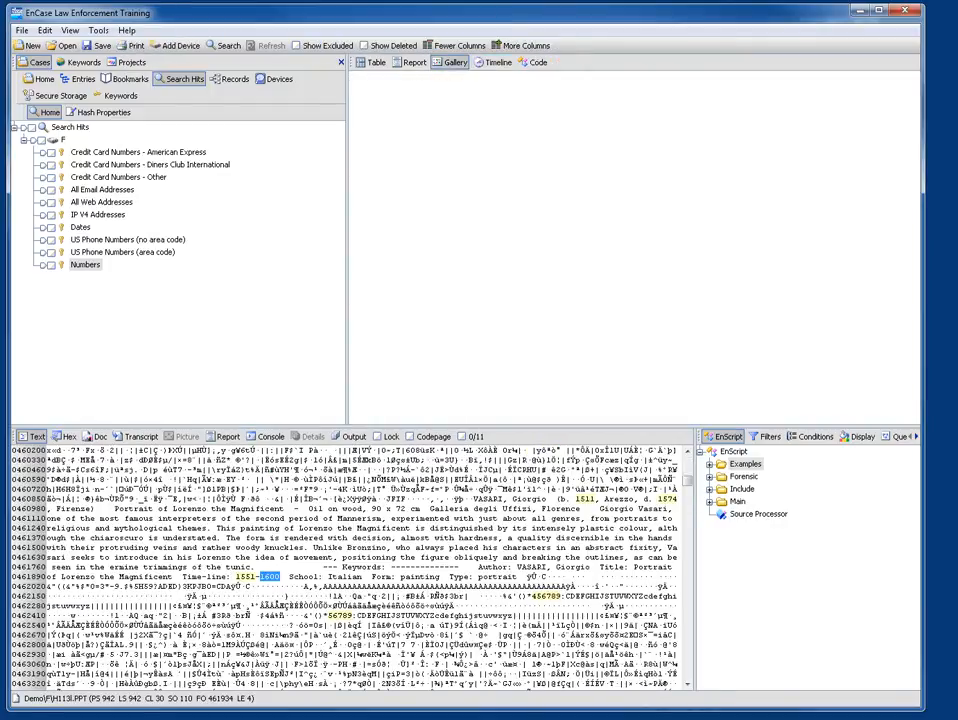
Step: Examine the file text around the 1600 hit and return to the table of Numbers hits
click(500, 538)
scroll(500, 538, up, 4)
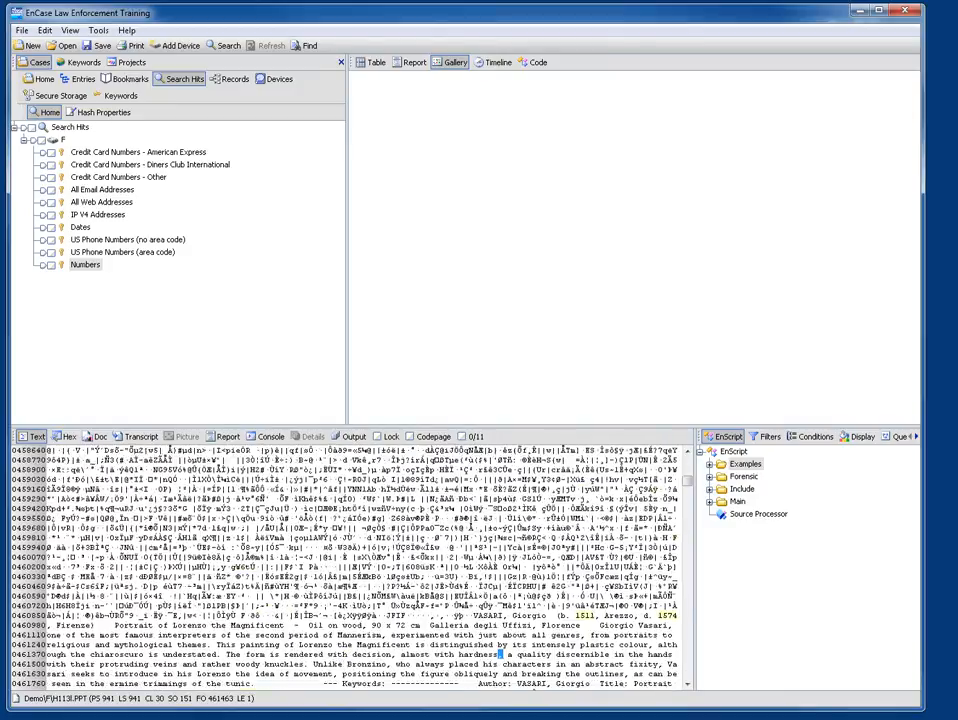
scroll(500, 538, down, 2)
scroll(500, 538, up, 4)
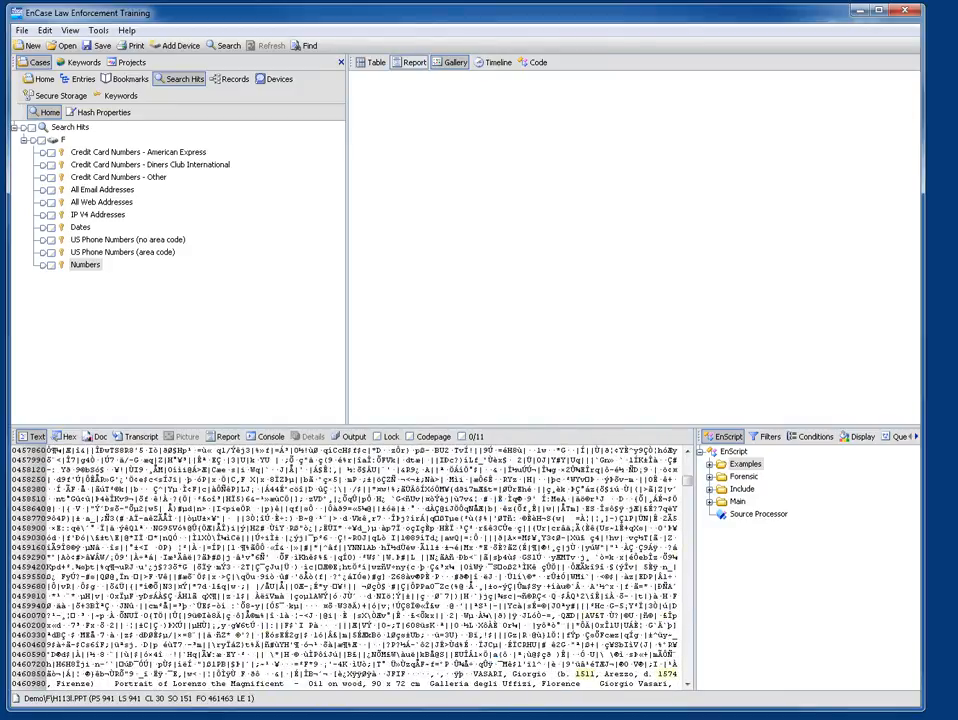
click(374, 62)
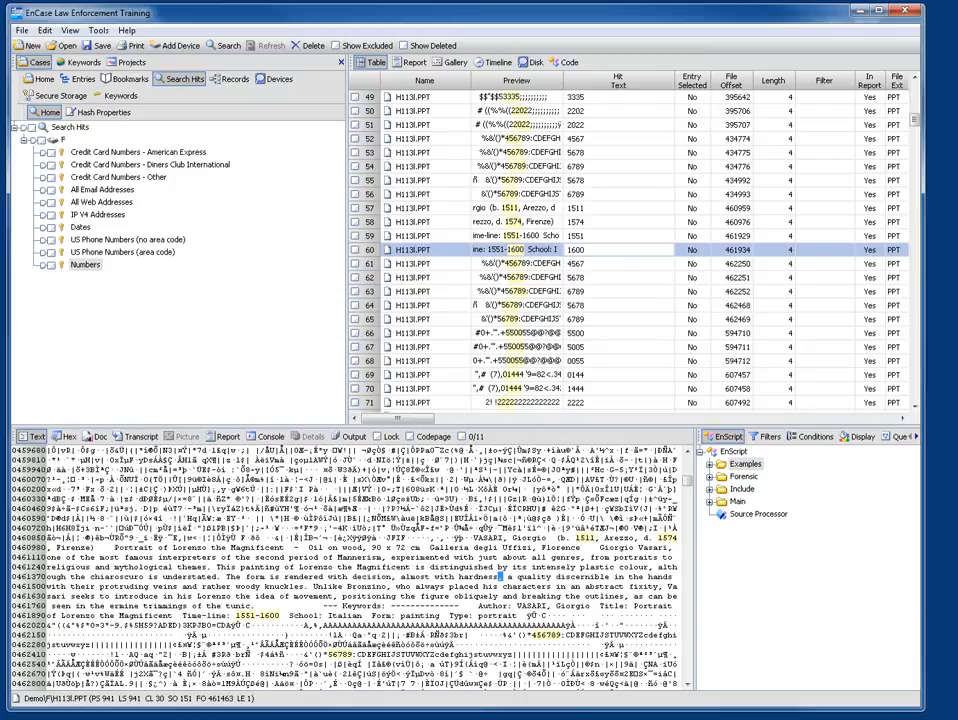
click(85, 265)
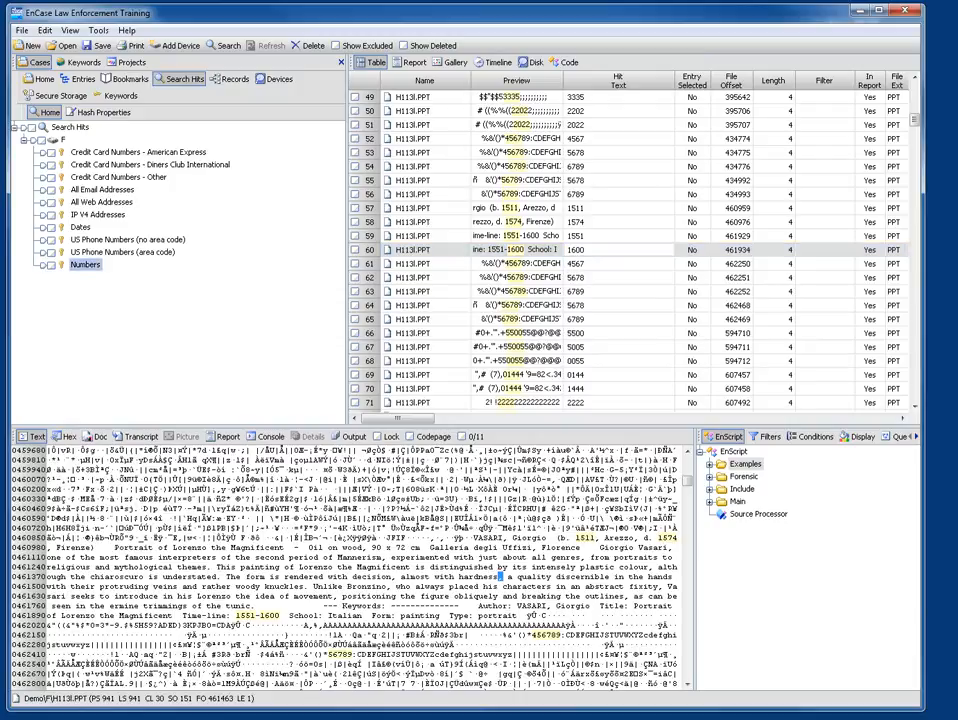
Step: Switch to the EnCase Forensic Training window, view evidence F's entries, close the evidence and open the raw search keyword hits
key(alt+Tab)
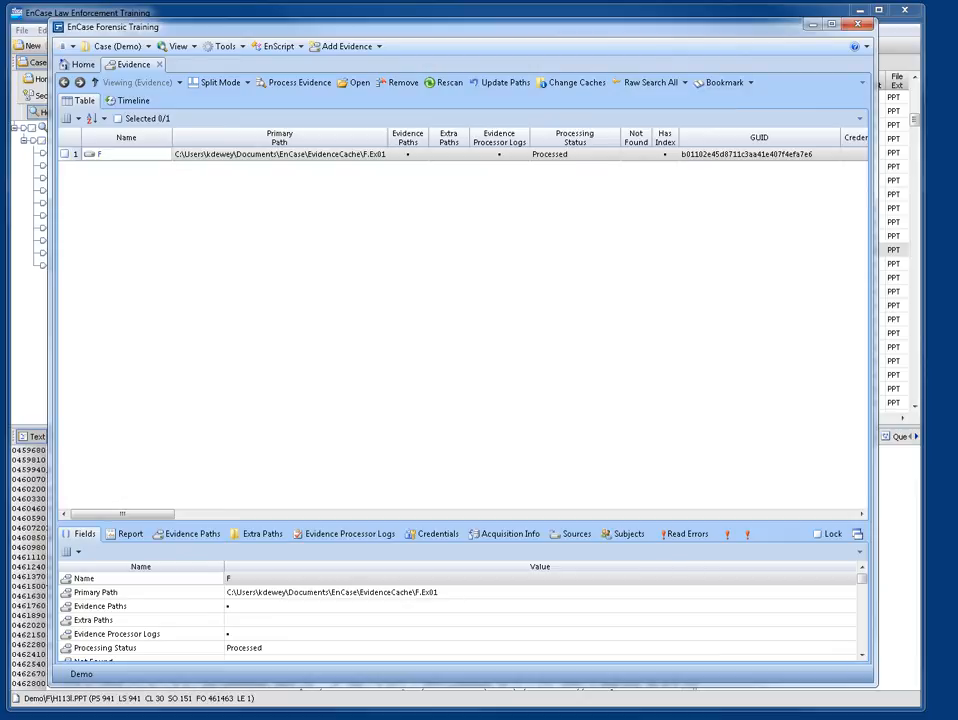
click(99, 154)
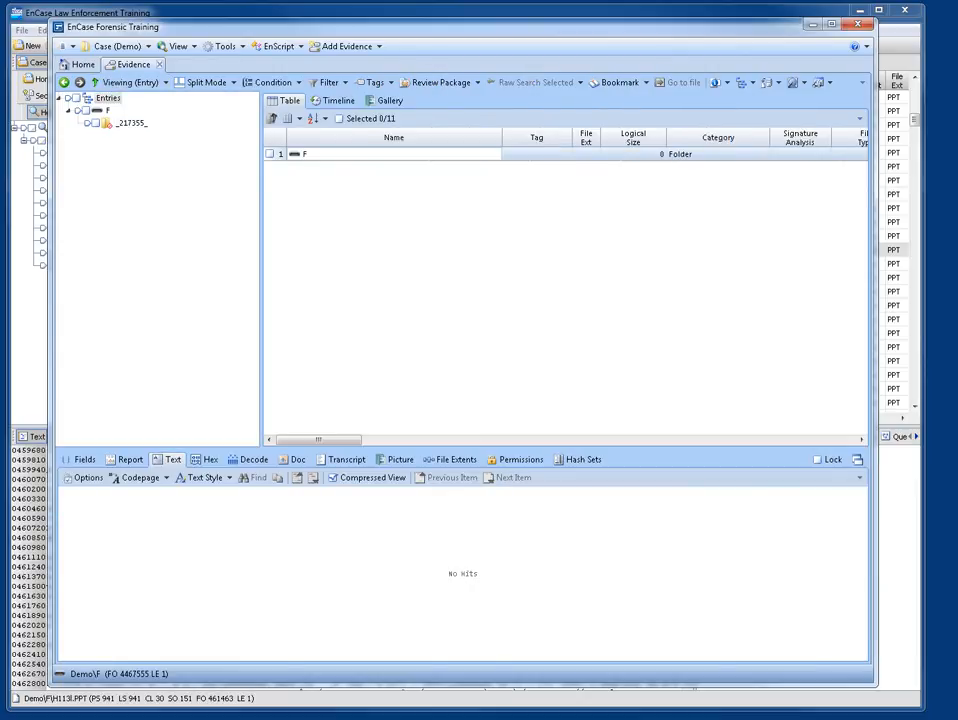
click(159, 65)
click(110, 186)
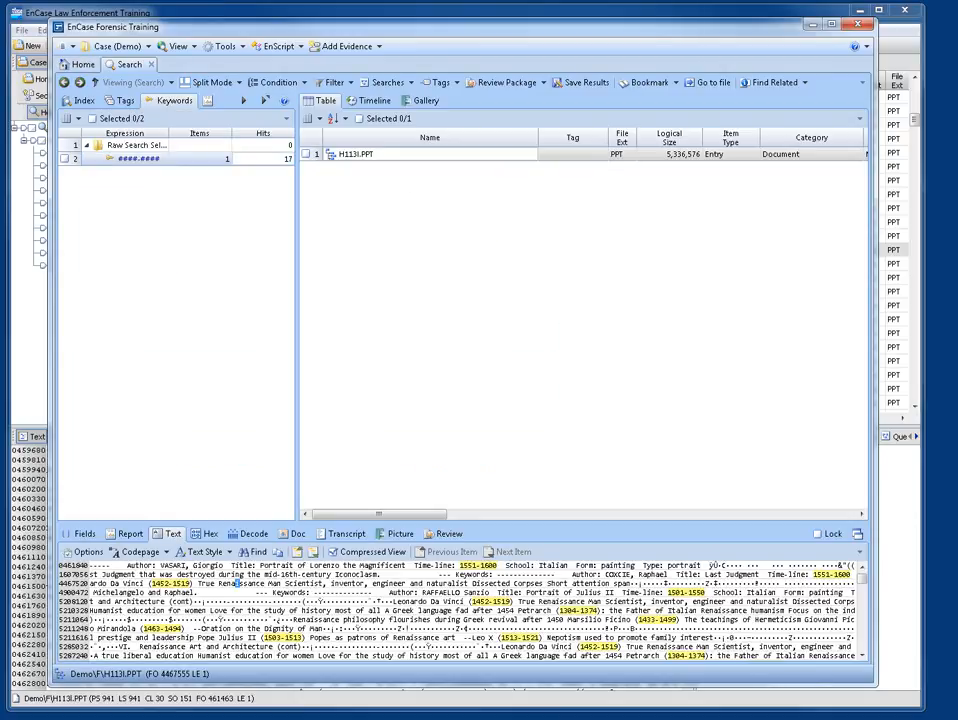
Step: Select the 1452-1519 keyword hit following Leonardo Da Vinci at file offset 5208212 in the H113I.PPT text
click(470, 601)
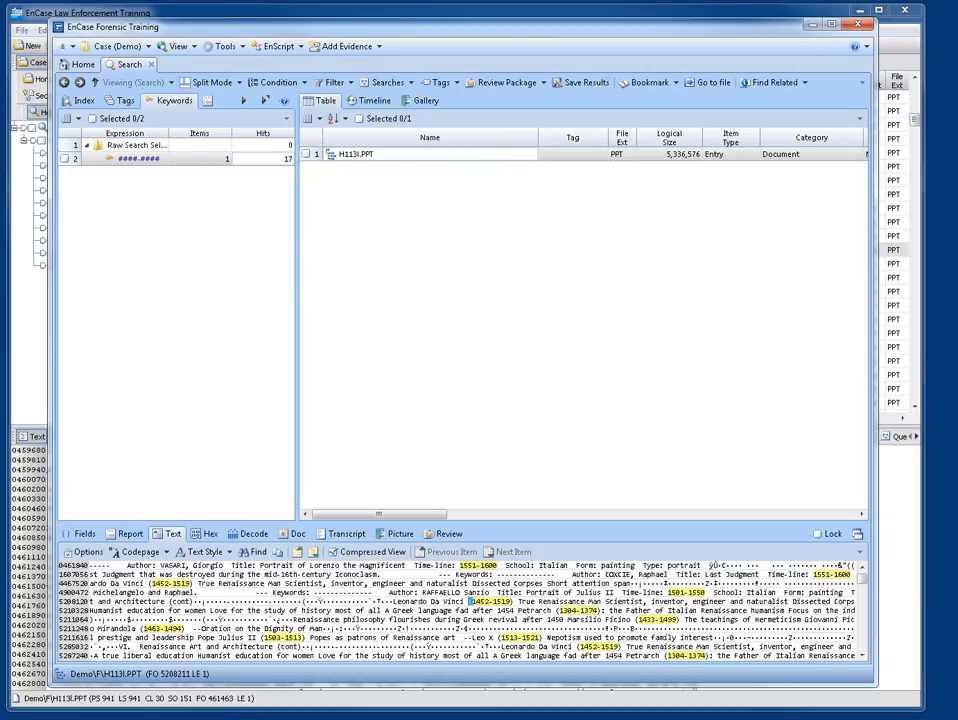
click(474, 602)
drag(475, 602, 509, 602)
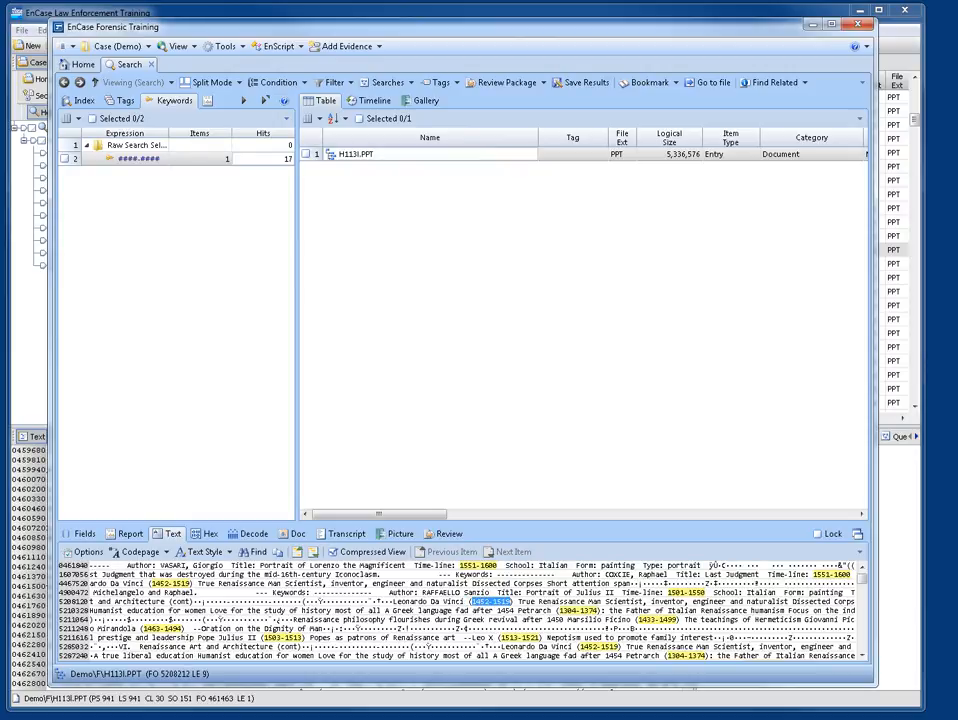